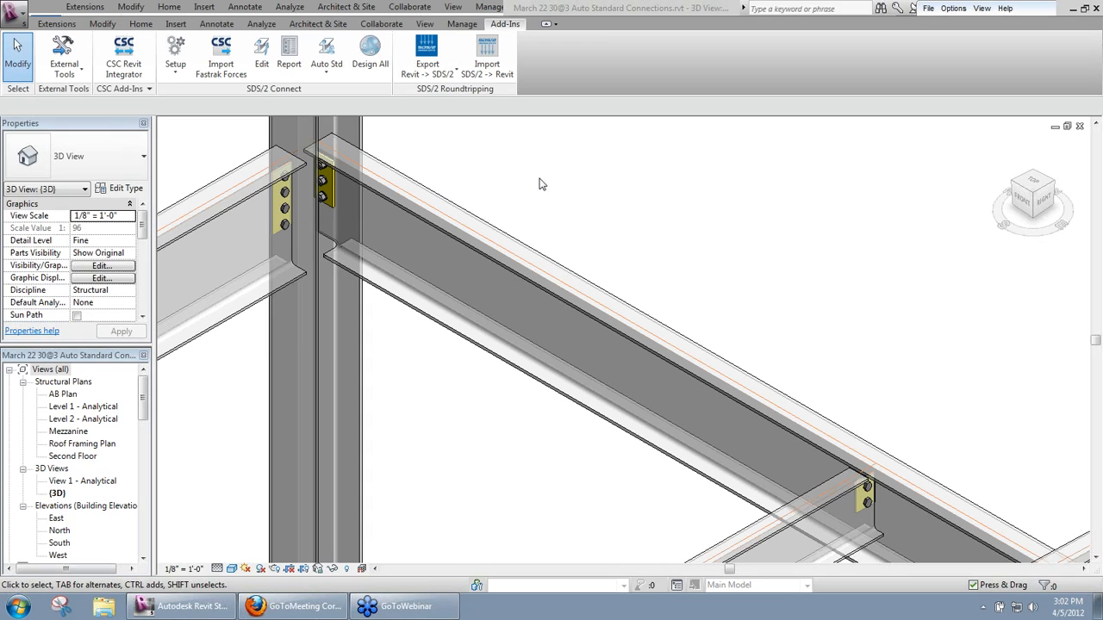
Open the SDS/2 Connect setup, set the channel-to-channel beam flange connection type to Shear, and review its connection specifications
left_click(173, 49)
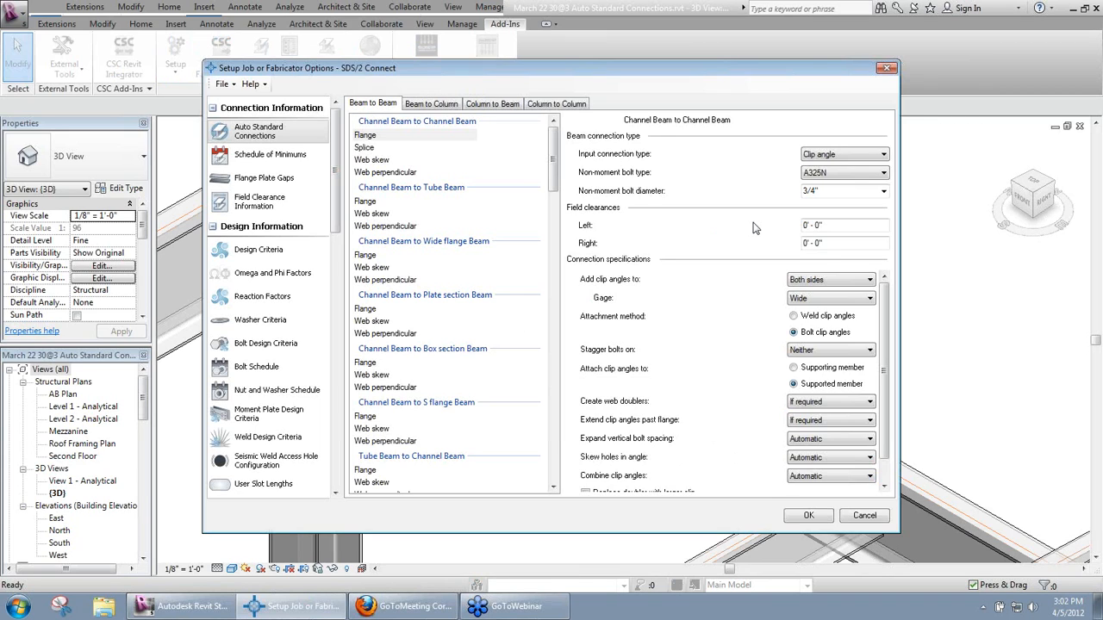
left_click_drag(652, 68, 583, 52)
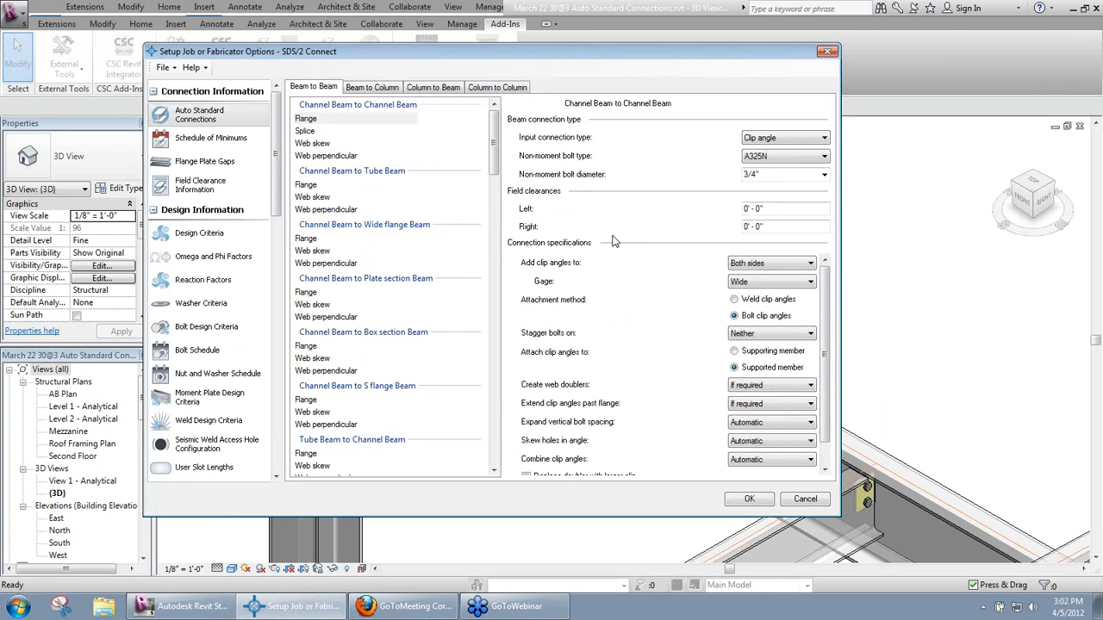
left_click_drag(444, 56, 466, 58)
left_click_drag(298, 132, 299, 127)
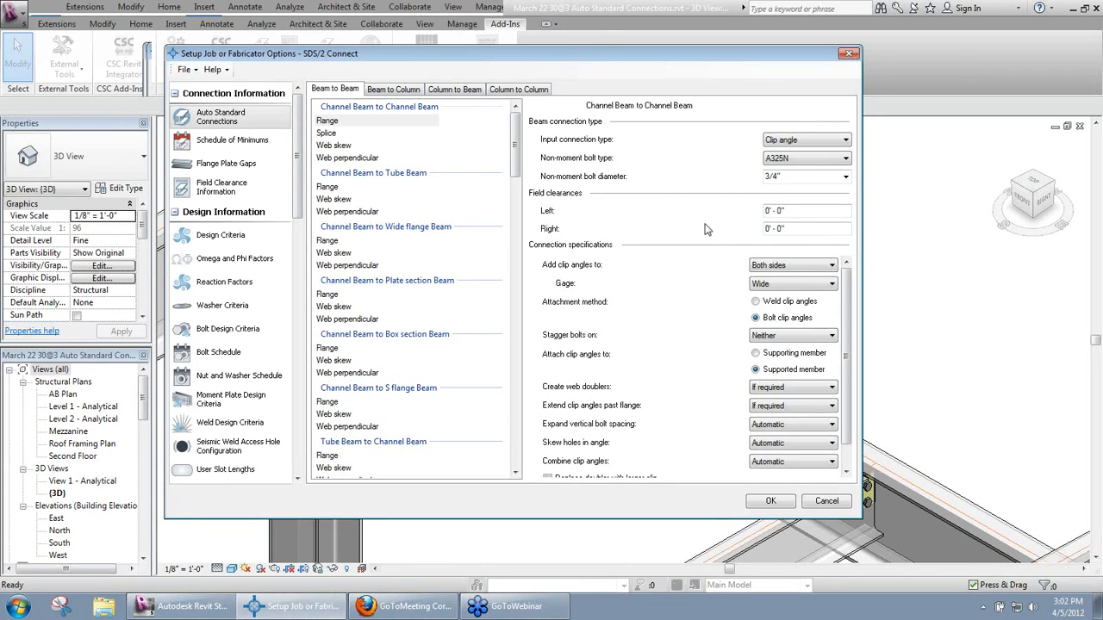
left_click(813, 138)
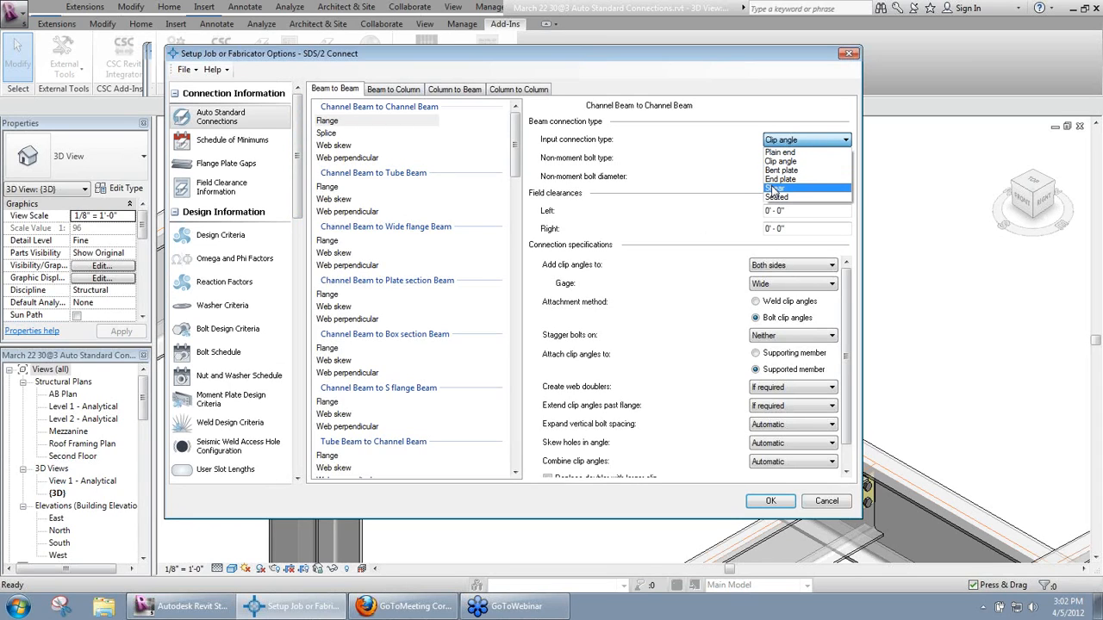
left_click(774, 189)
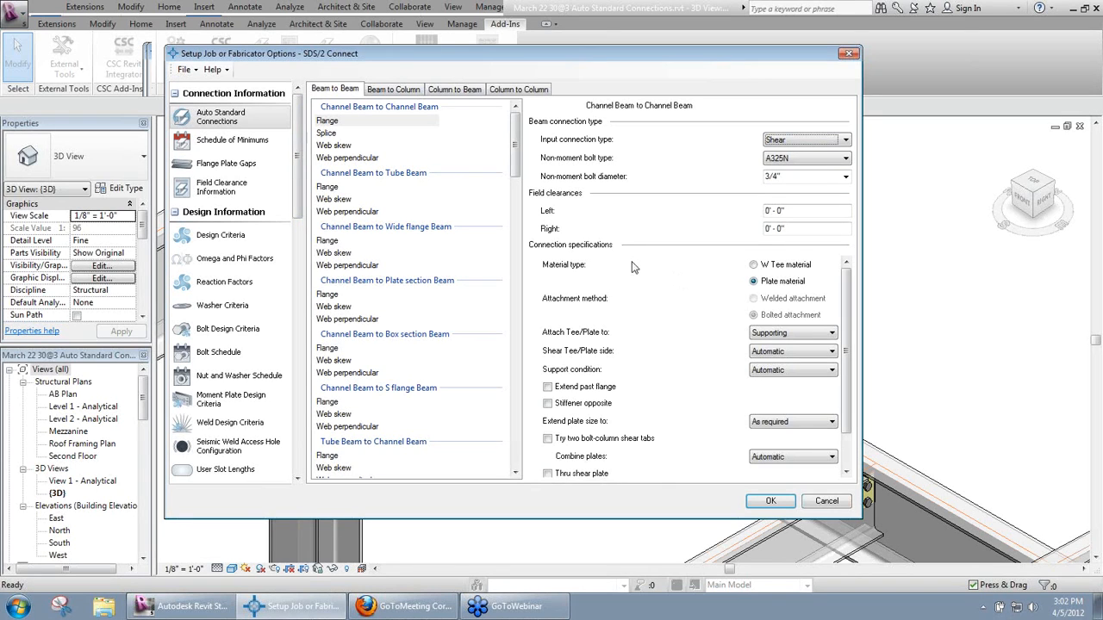
scroll(848, 357, "down", 2)
scroll(848, 358, "up", 3)
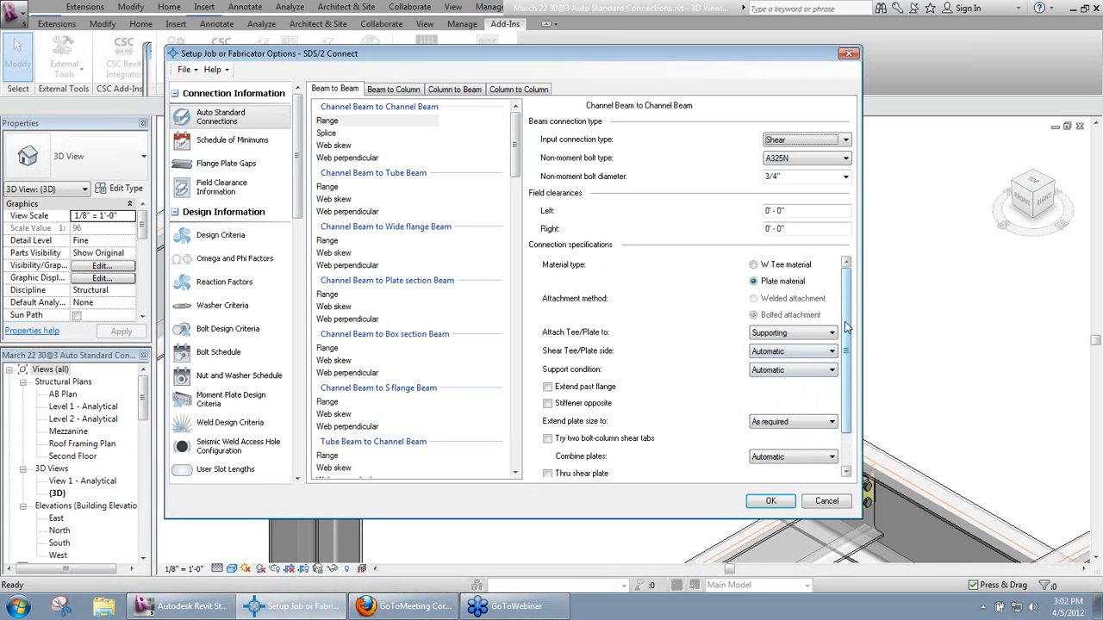
scroll(805, 366, "down", 2)
scroll(779, 332, "up", 2)
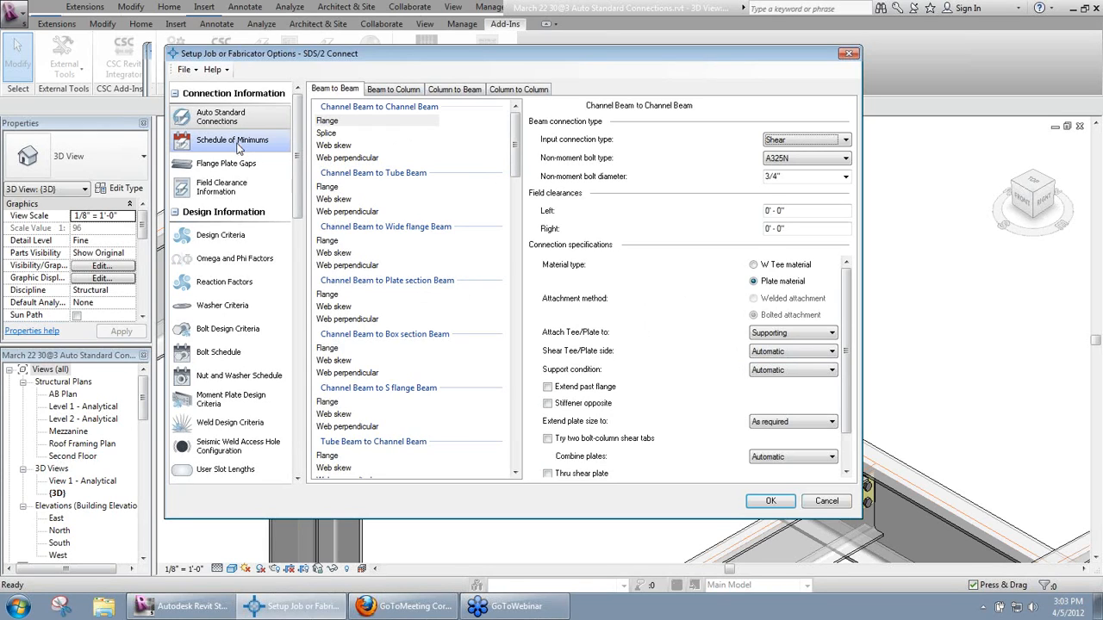
Review the Schedule of Minimums for structural members and for single-plate shear connections
left_click(240, 147)
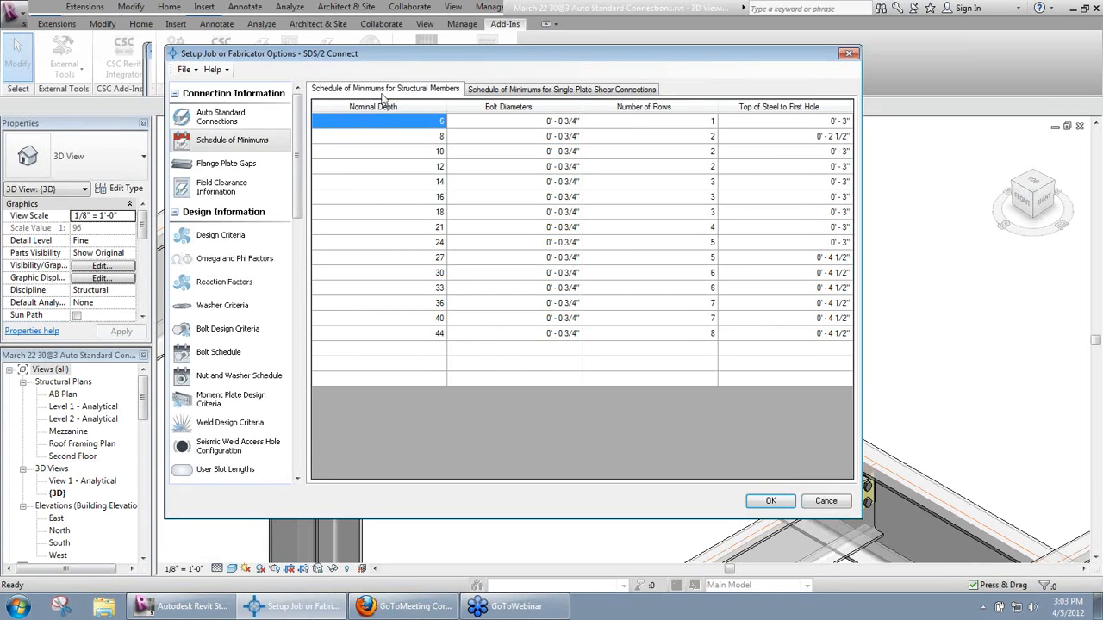
left_click(538, 90)
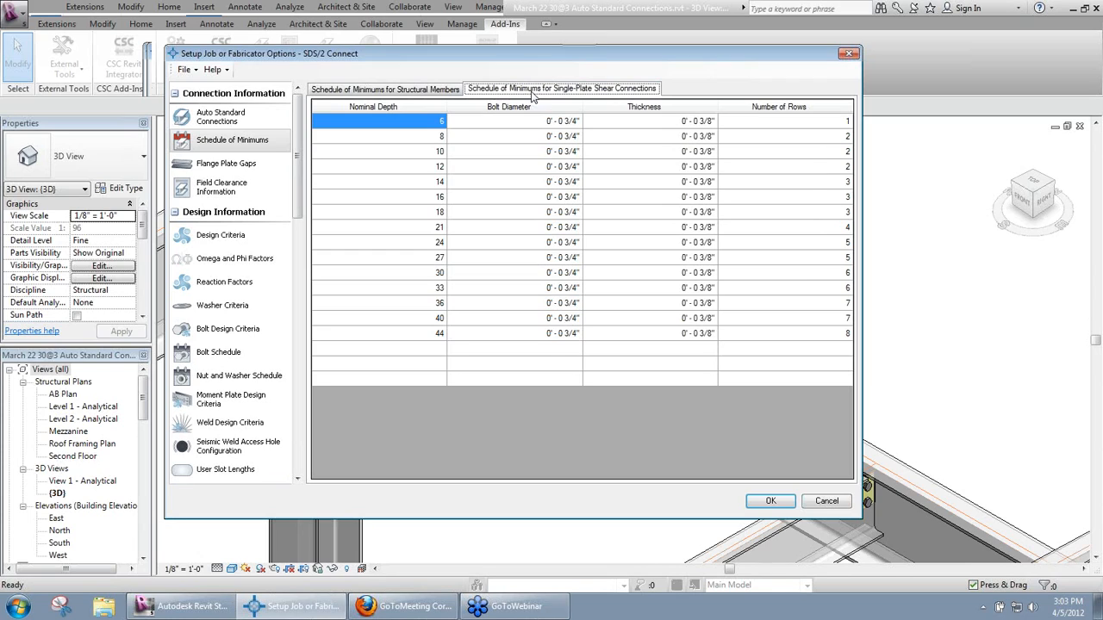
left_click(533, 121)
left_click(532, 122)
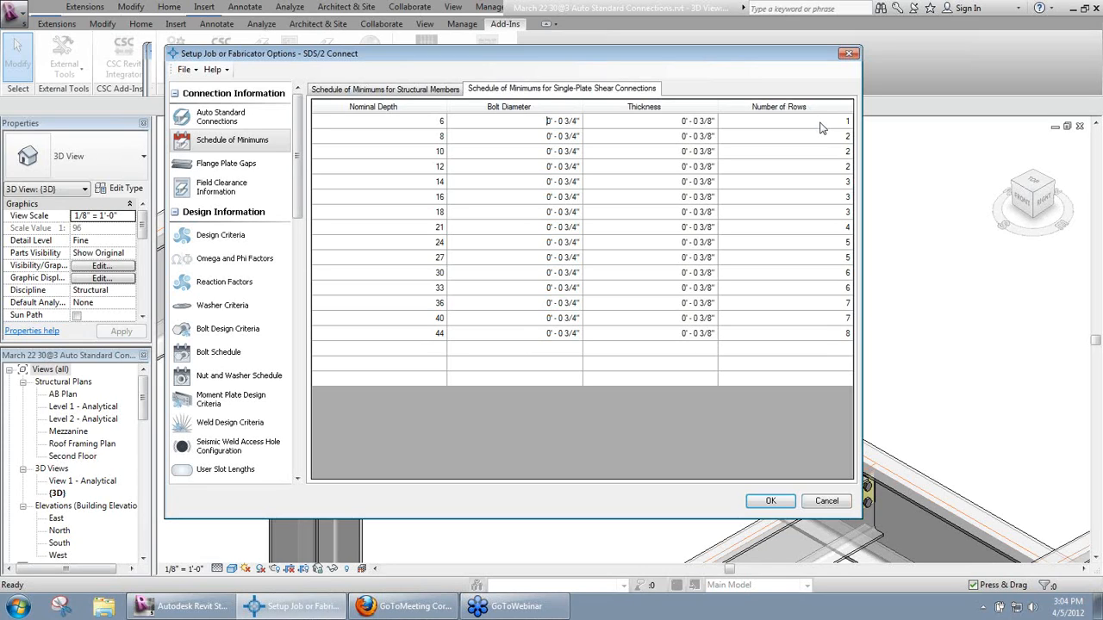
left_click(455, 121)
Compare the non-autostandard Field Clearance Information with the field clearances in the Auto Standard Connections settings
left_click(242, 188)
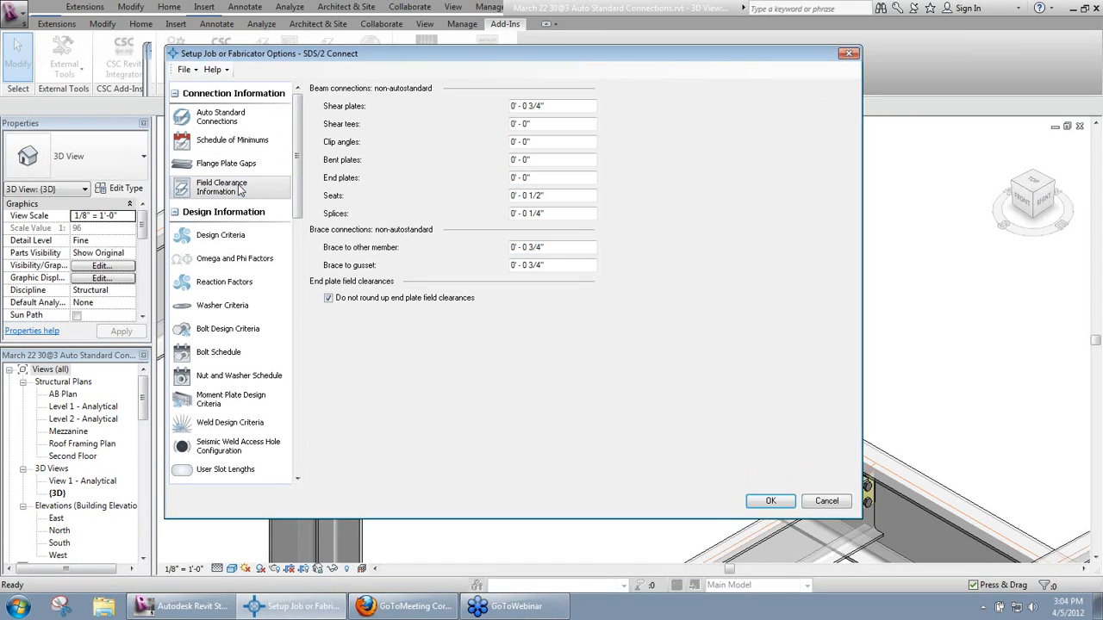
left_click(568, 106)
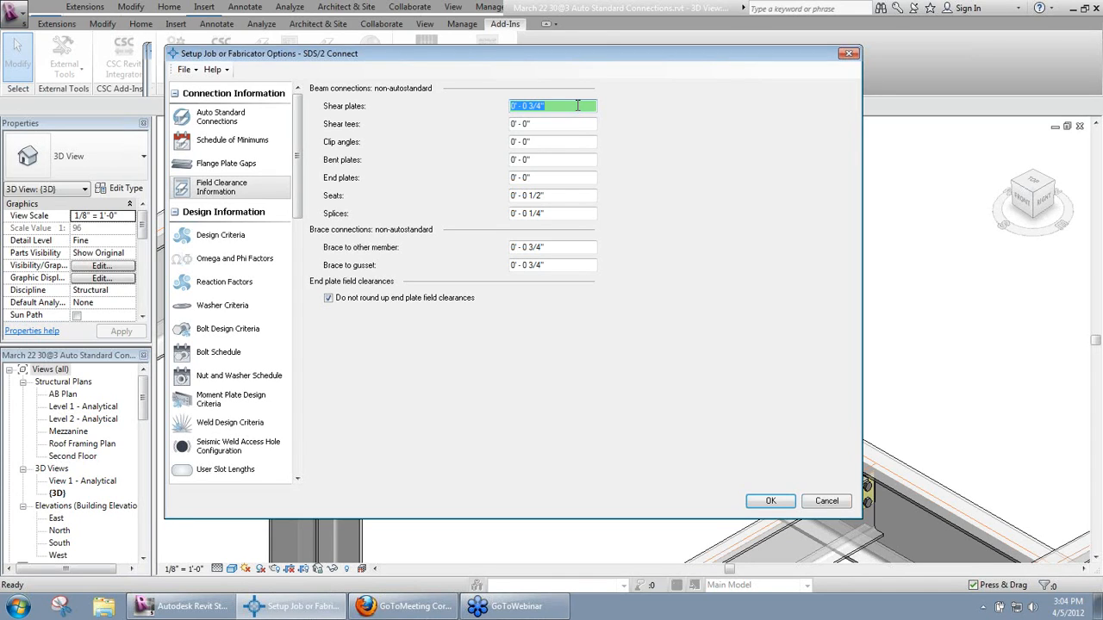
left_click(241, 123)
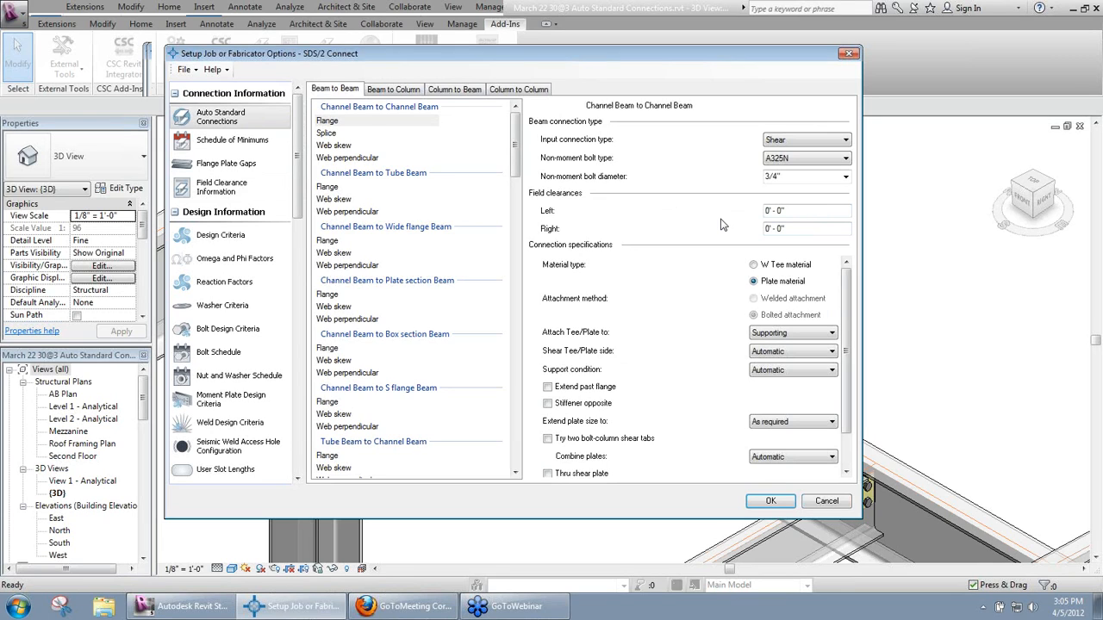
left_click(225, 185)
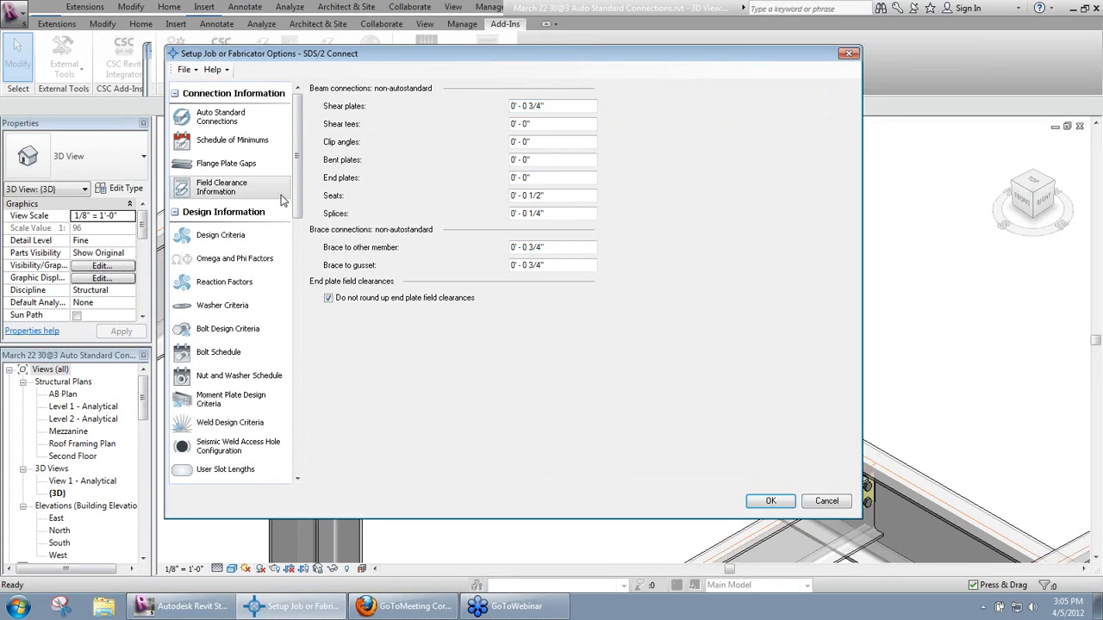
Examine the Design Criteria settings, including the option to design non-AISC single plate shear connections
left_click(238, 237)
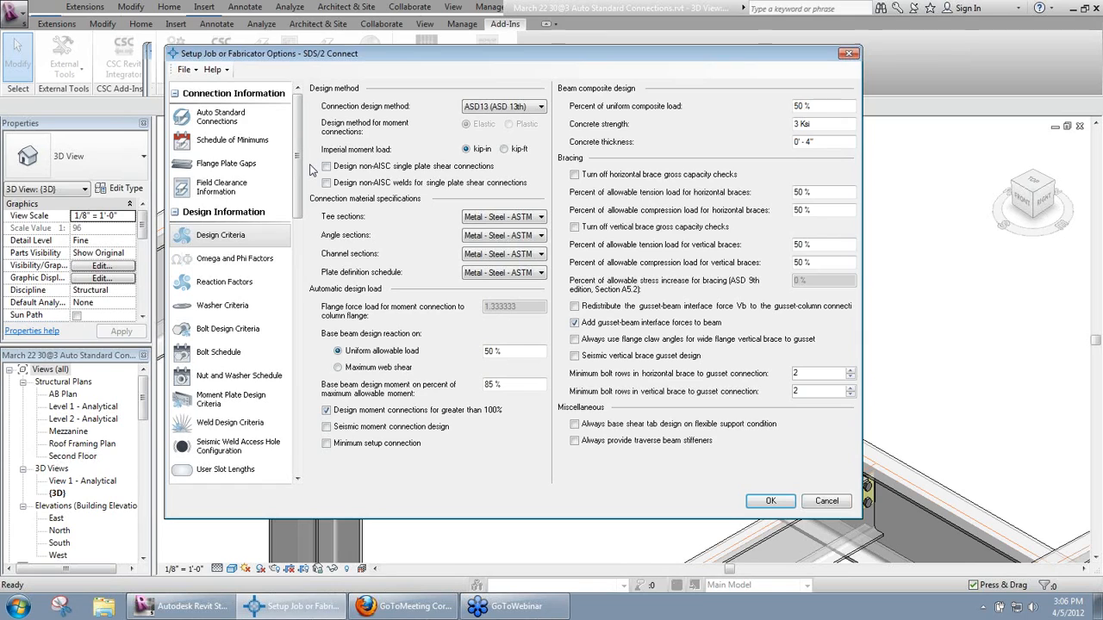
left_click(325, 167)
left_click(326, 166)
Display the Shear Plate setup in the Standard Fabricator Connections settings
left_click(297, 479)
left_click(297, 480)
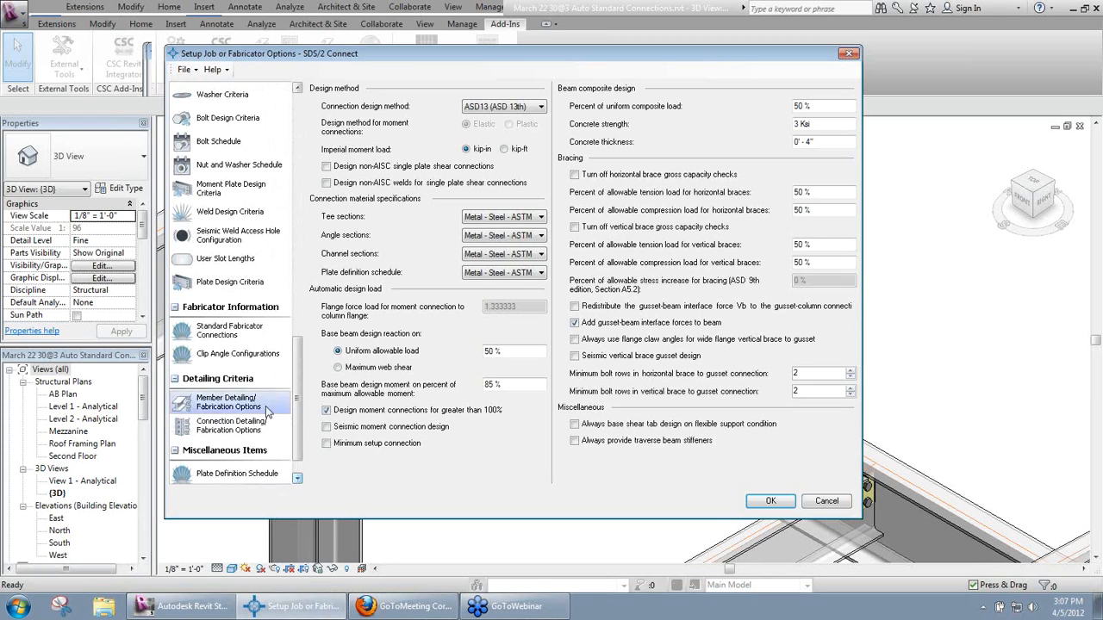
left_click(244, 339)
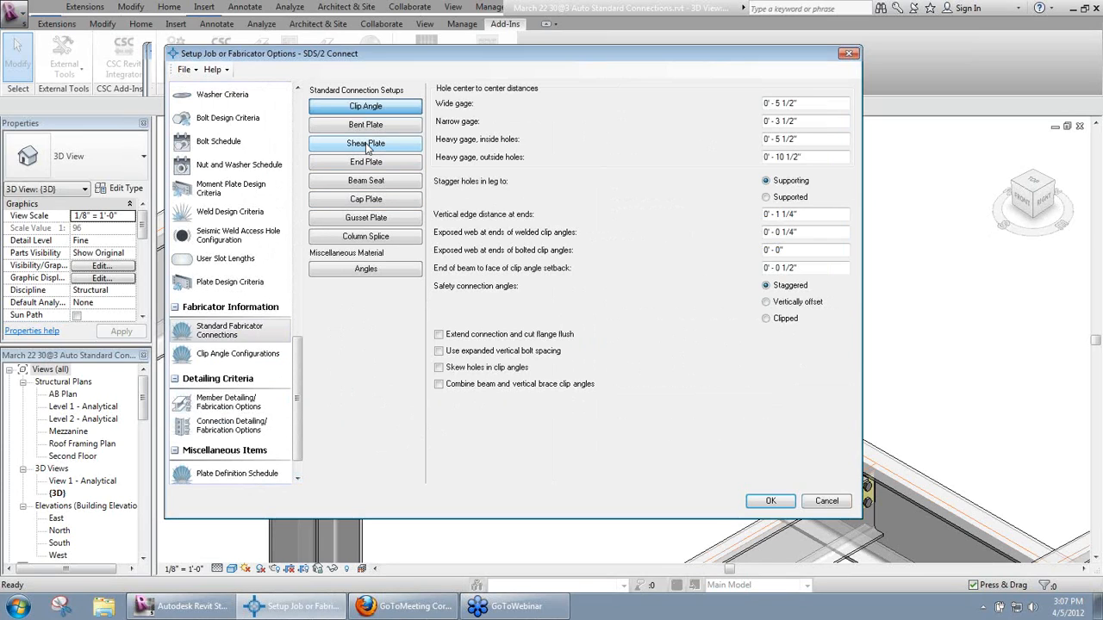
left_click(367, 146)
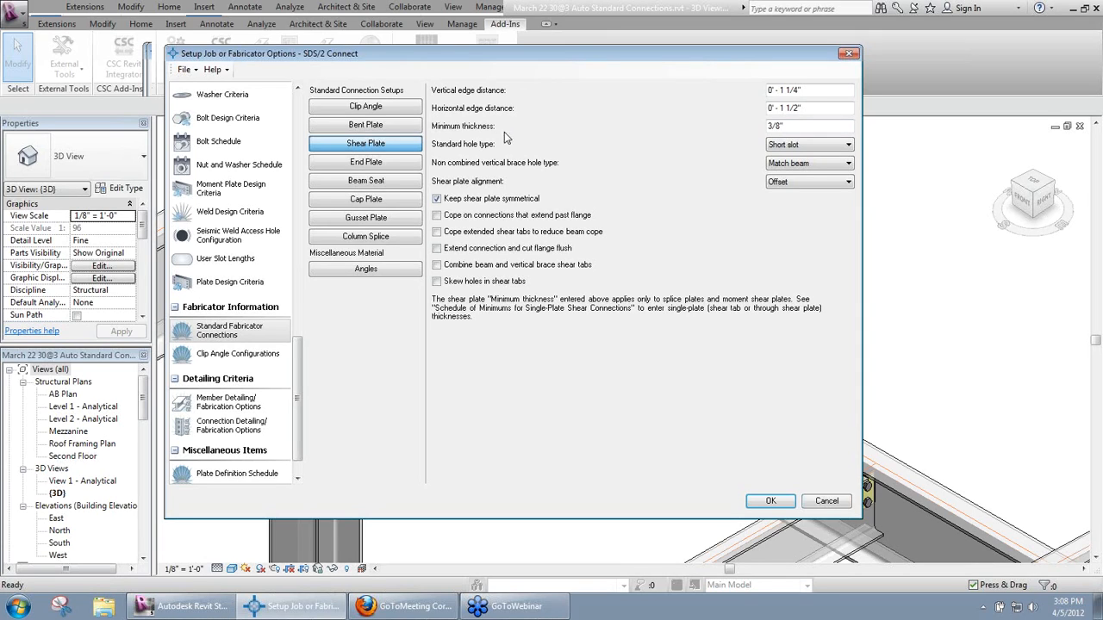
Check the plate thicknesses in the single-plate shear Schedule of Minimums, and return to the Shear Plate fabricator setup
left_click_drag(298, 376, 287, 133)
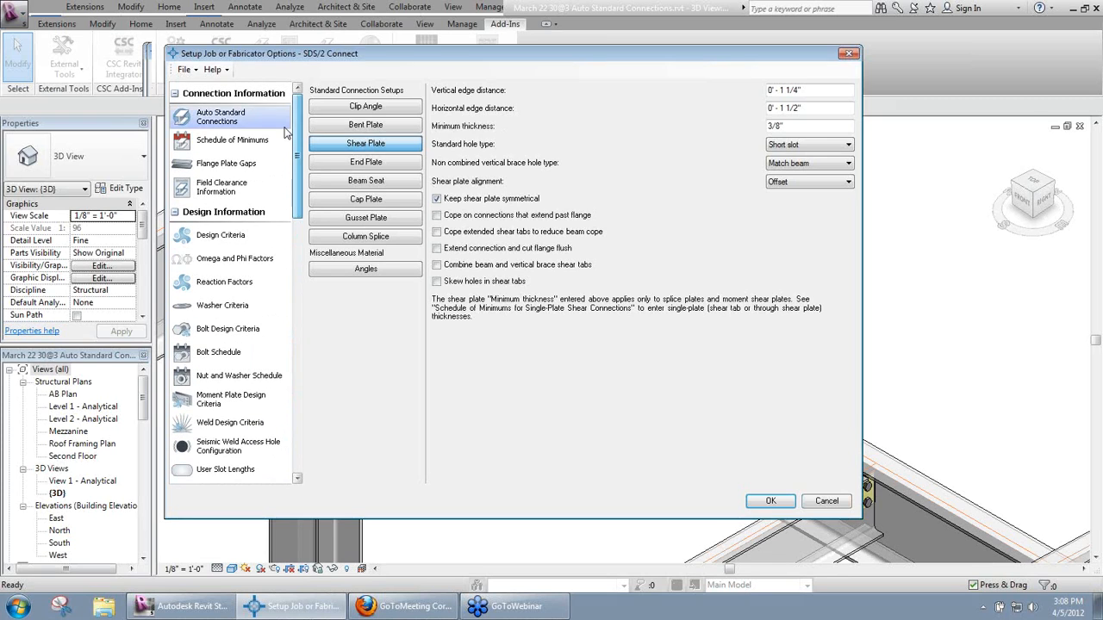
left_click(266, 141)
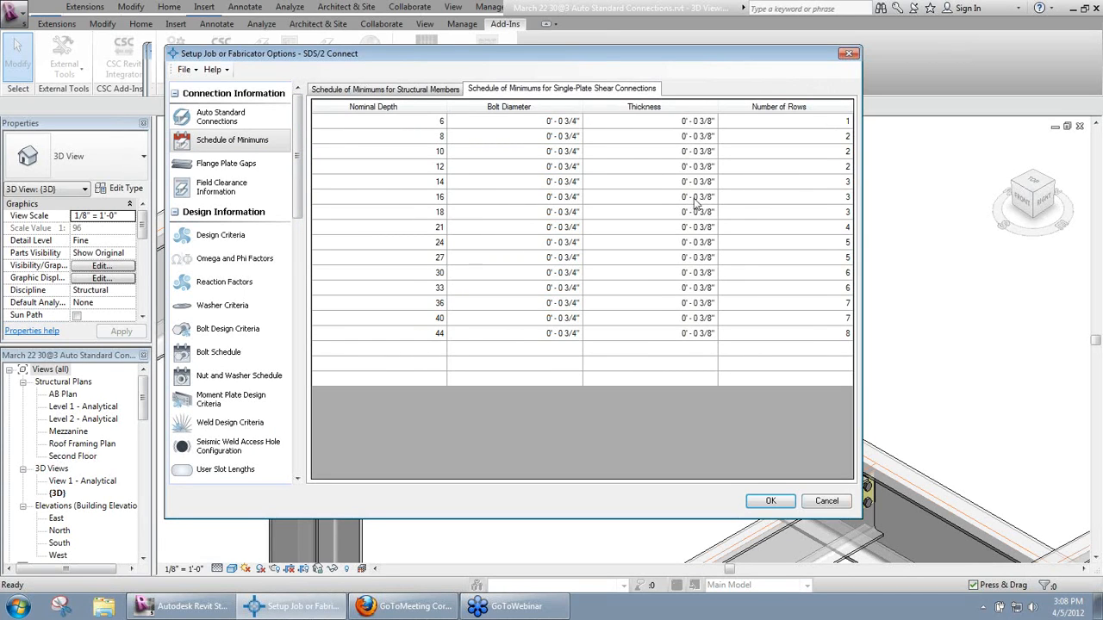
left_click_drag(300, 157, 306, 403)
left_click(228, 320)
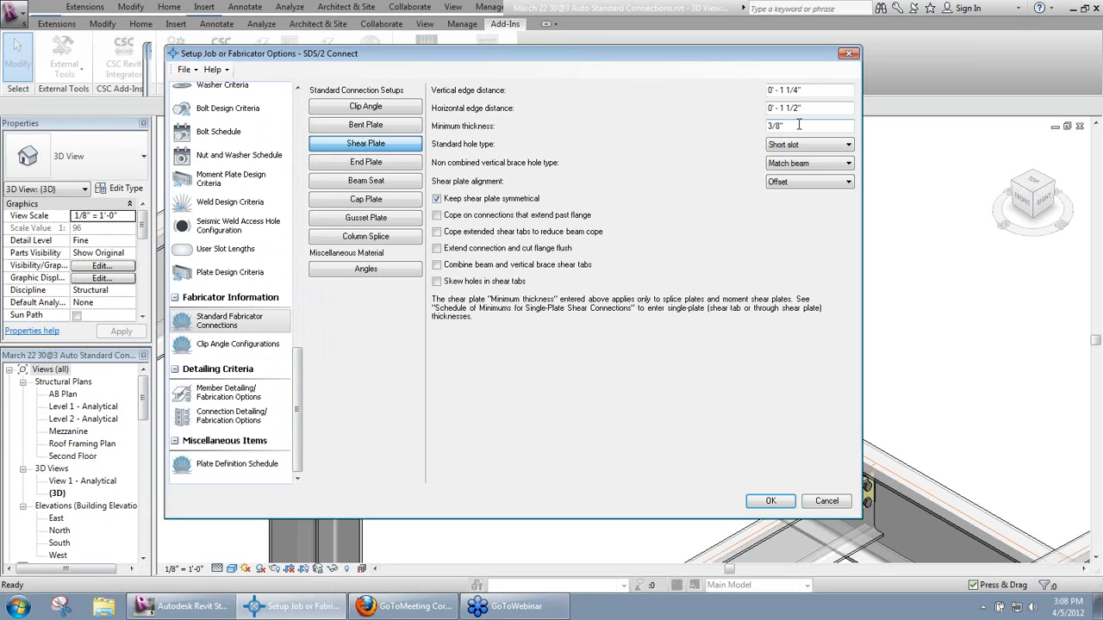
Examine the shear plate choices for standard hole type, non combined vertical brace hole type and shear plate alignment
mouse_move(799, 124)
left_click(811, 144)
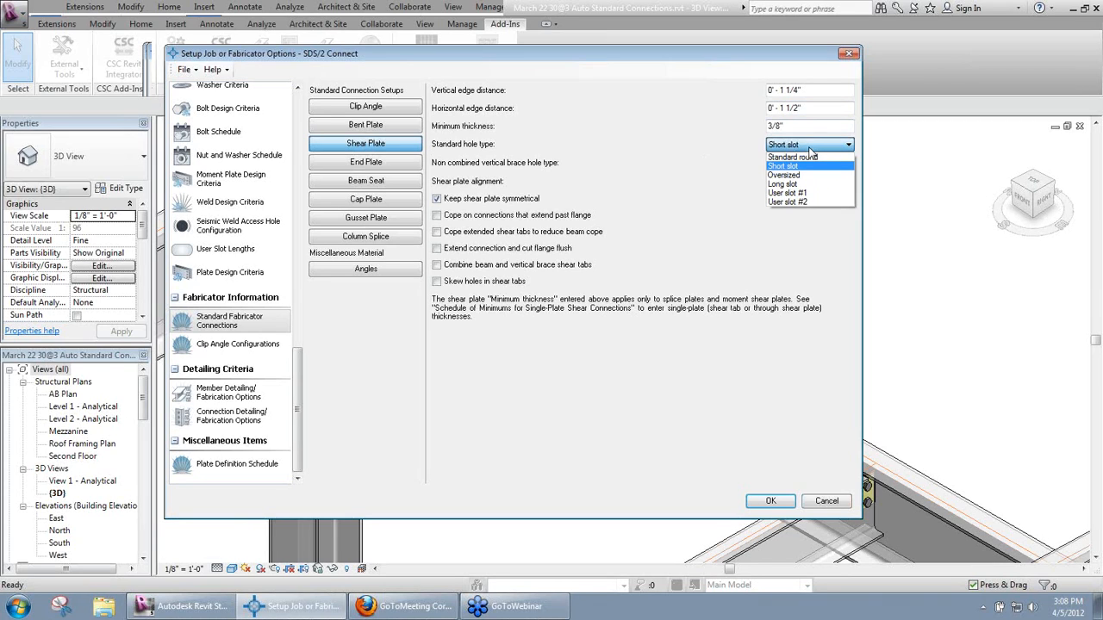
left_click(810, 147)
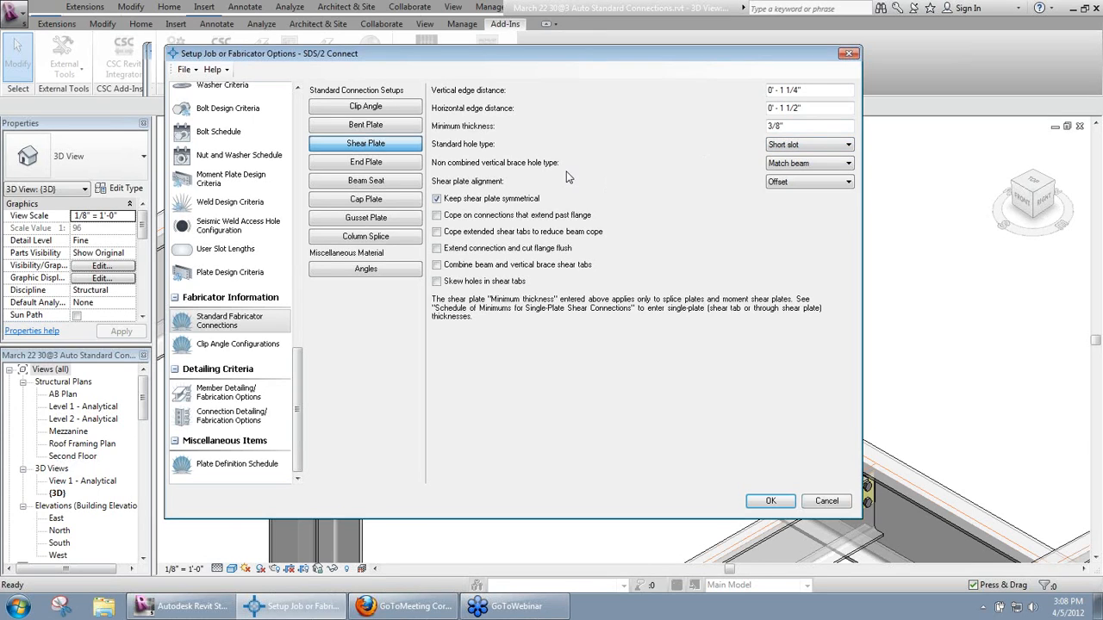
left_click(804, 164)
left_click(806, 166)
left_click(846, 163)
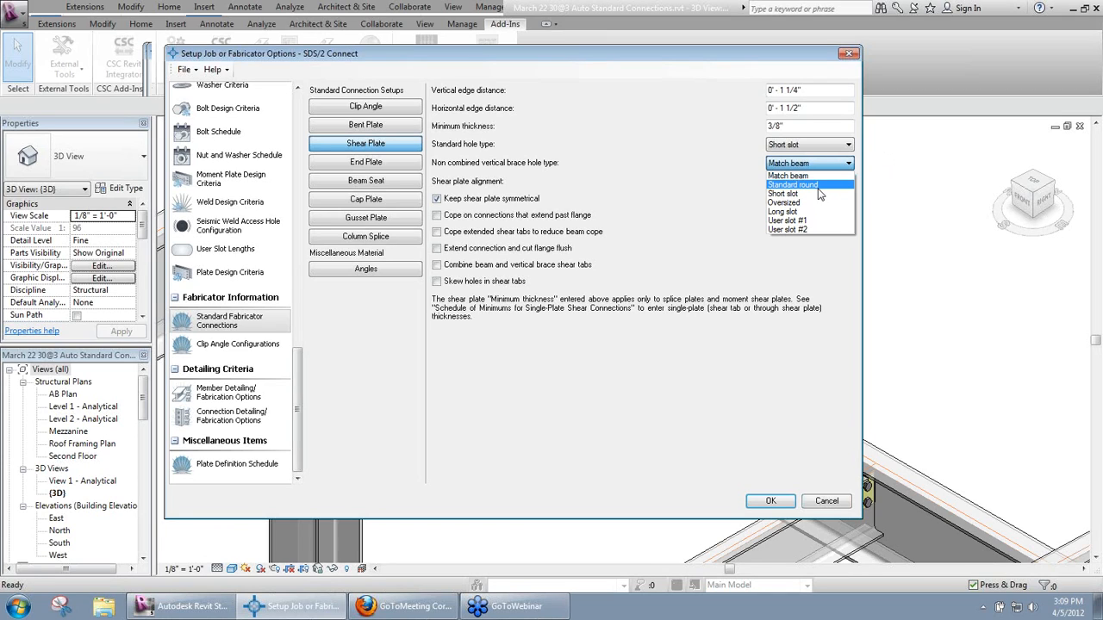
left_click(821, 157)
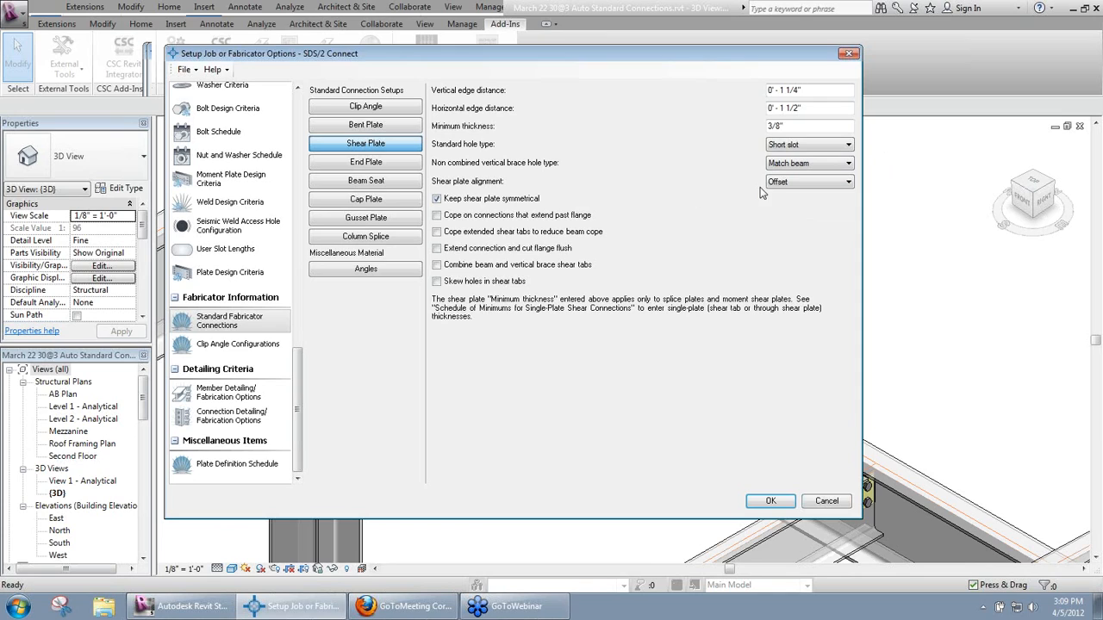
left_click(823, 181)
left_click(823, 181)
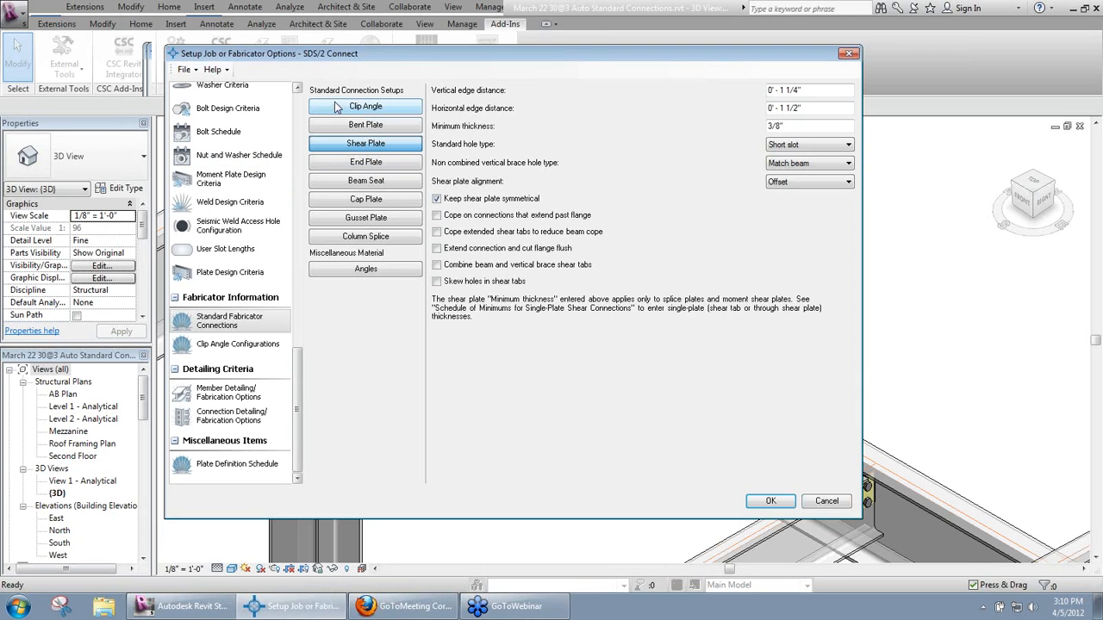
Open the help topics for SDS/2 Connect and bring the help window in front of the setup dialog
left_click(215, 69)
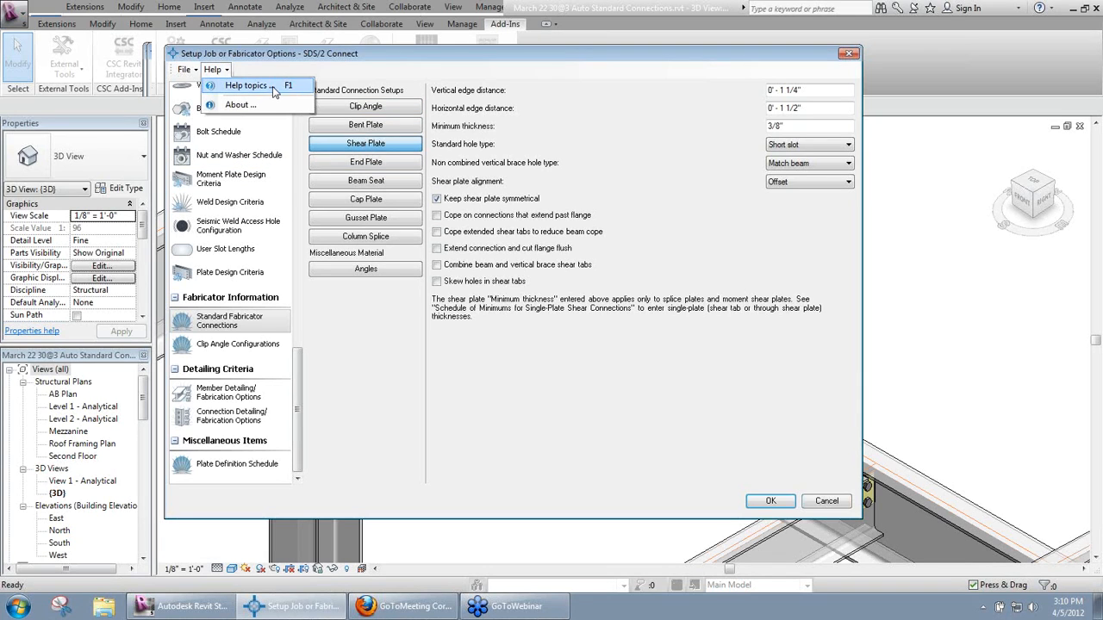
left_click(273, 89)
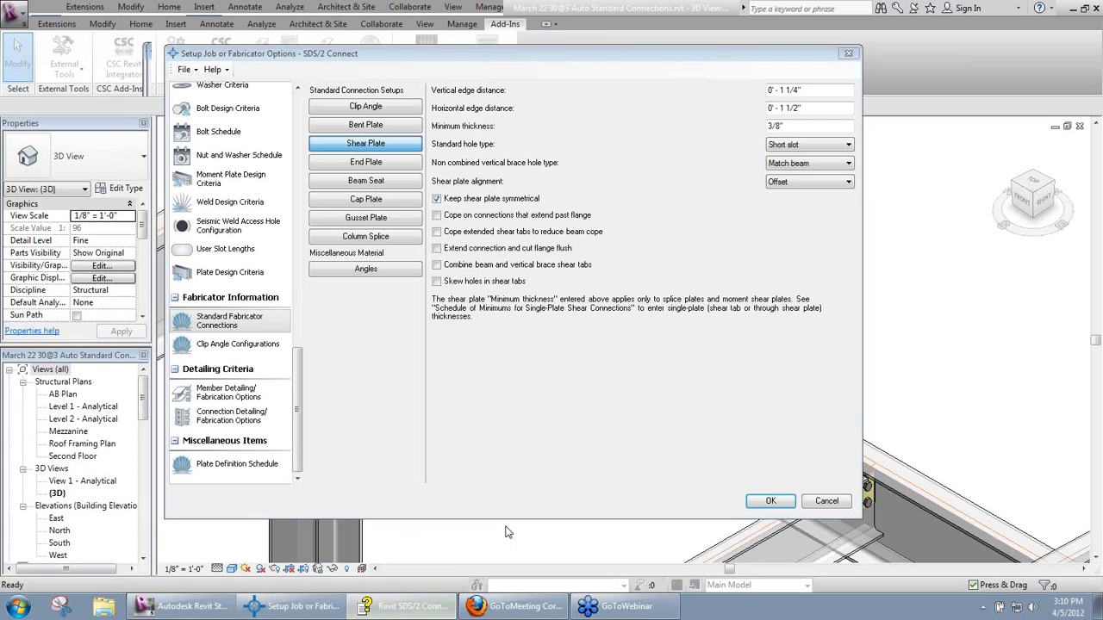
left_click(405, 606)
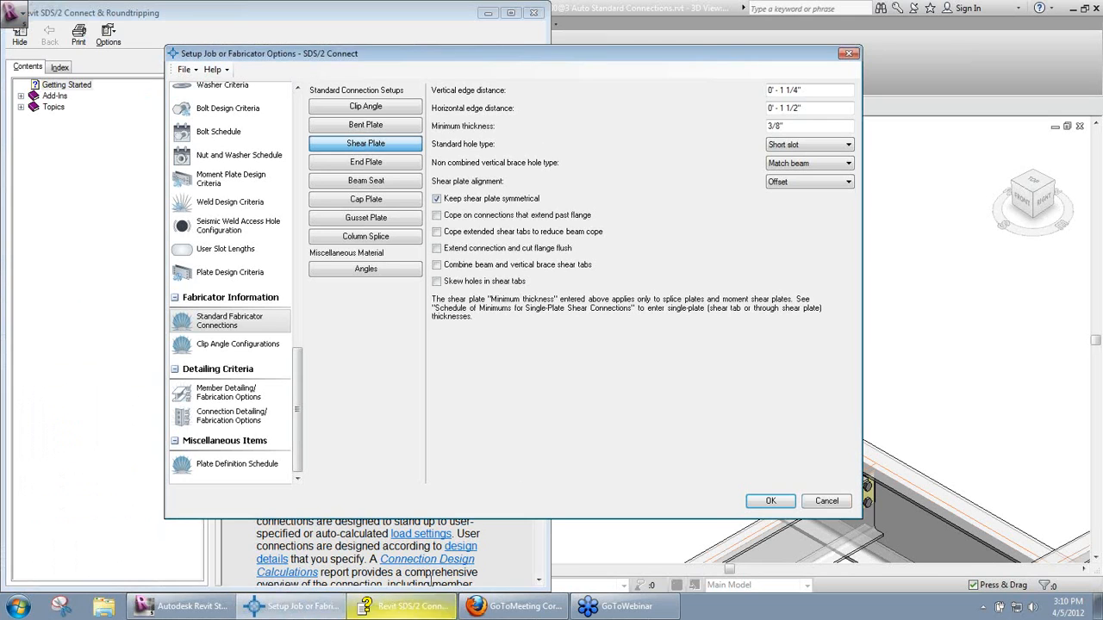
left_click(330, 541)
Find the setup help topic on the standard Shear Plate and read about Cope on connections that extend past flange
left_click(20, 96)
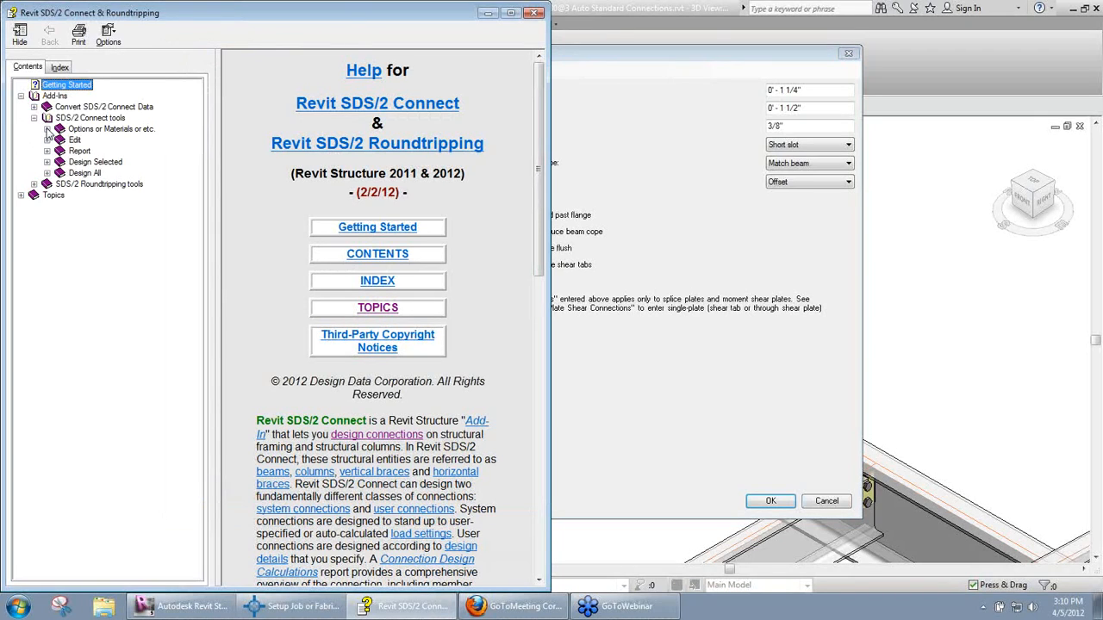
left_click(47, 130)
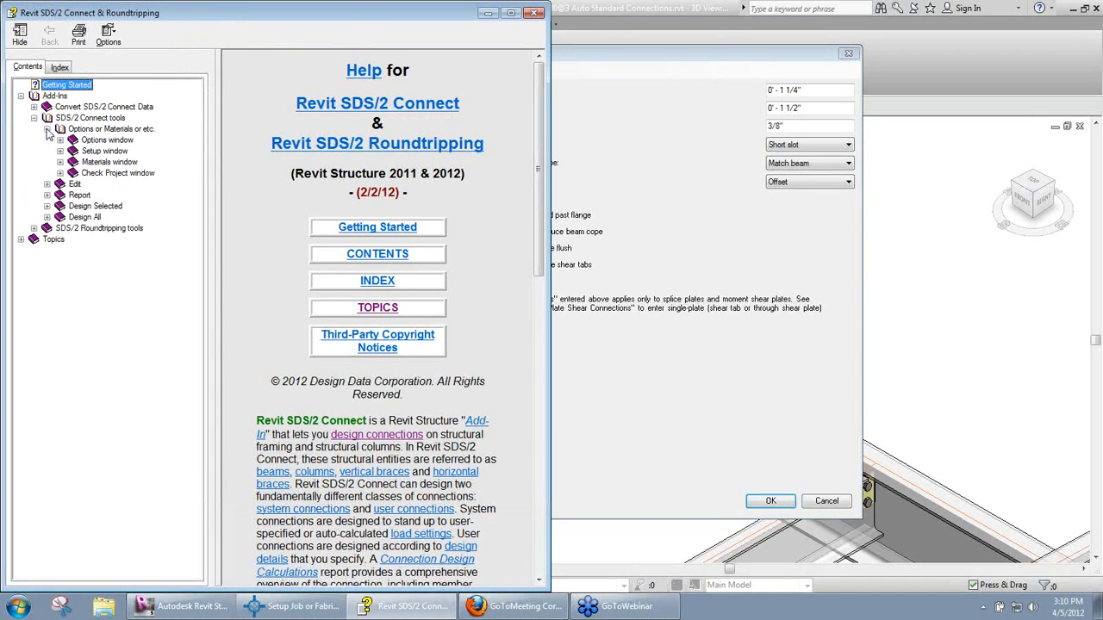
left_click(61, 152)
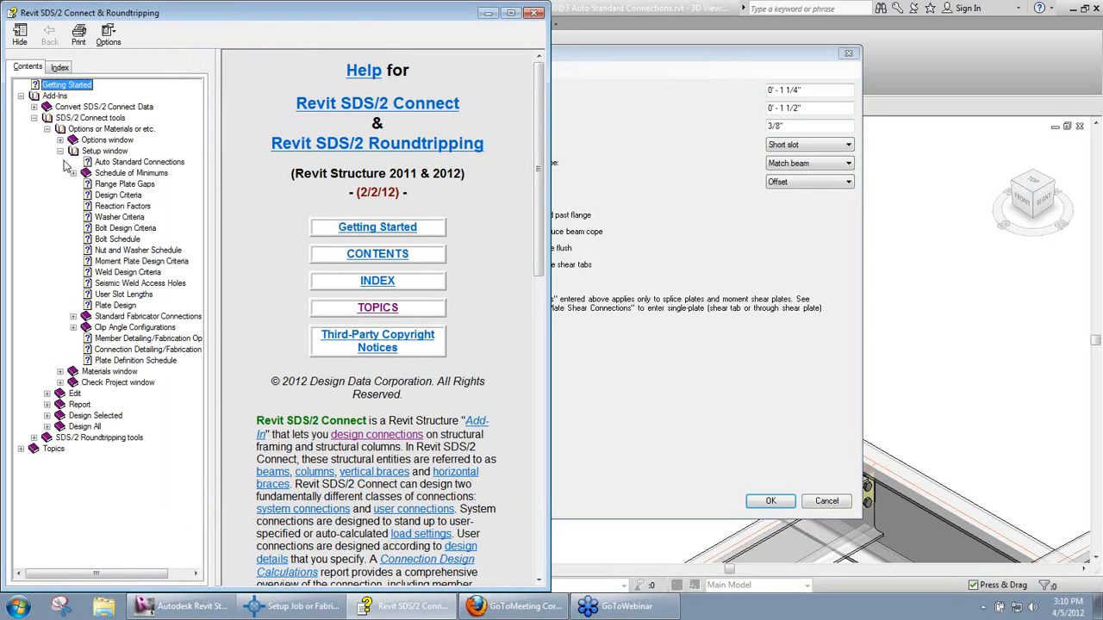
left_click(73, 316)
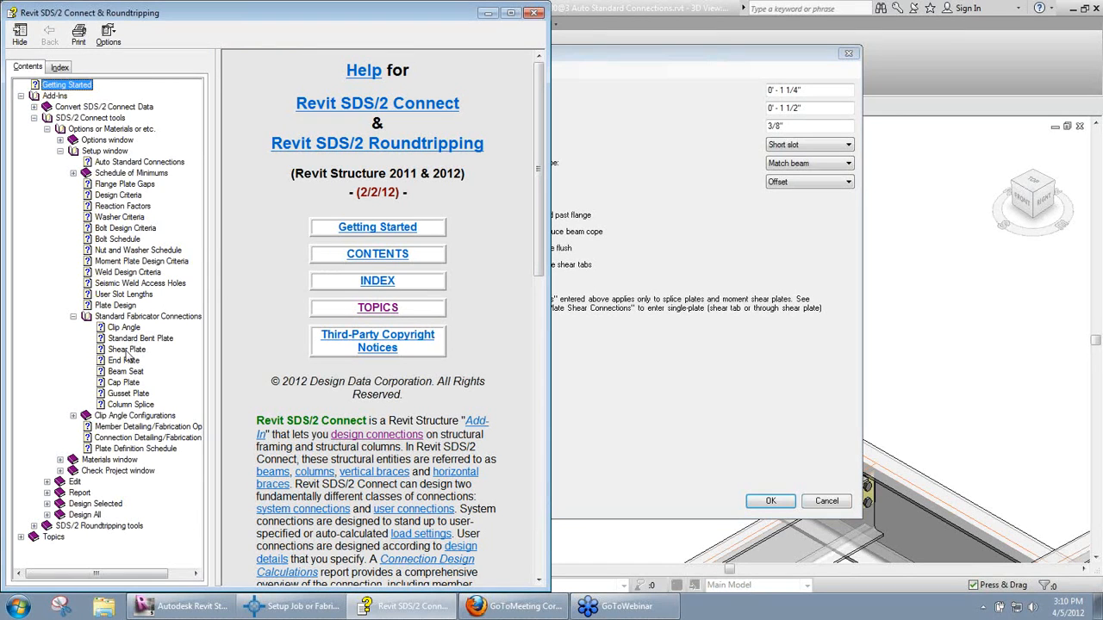
left_click(121, 350)
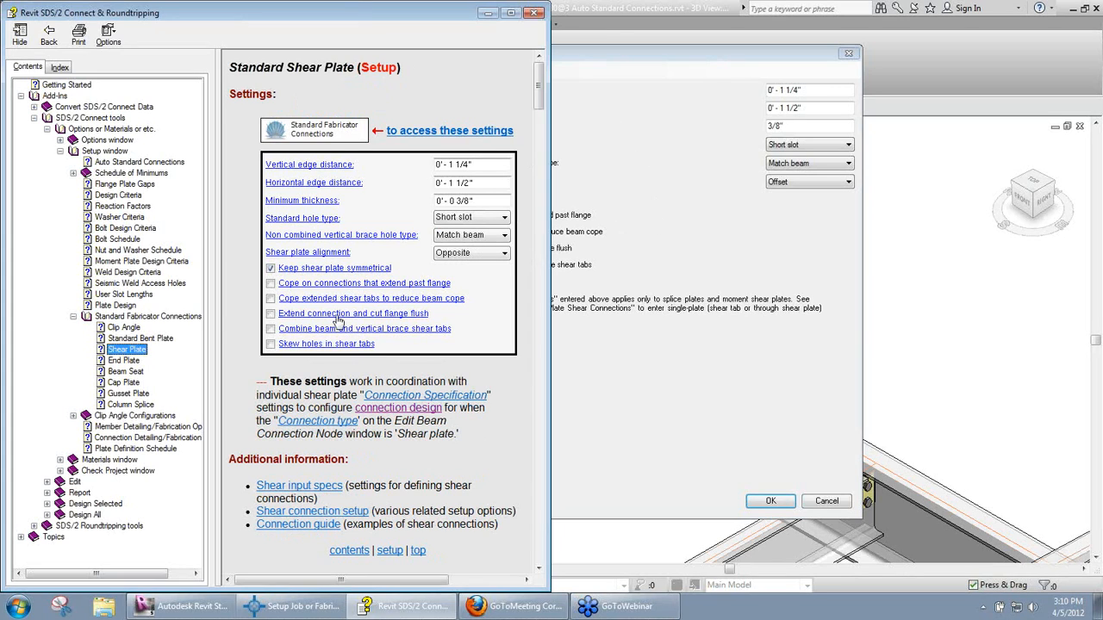
left_click(330, 290)
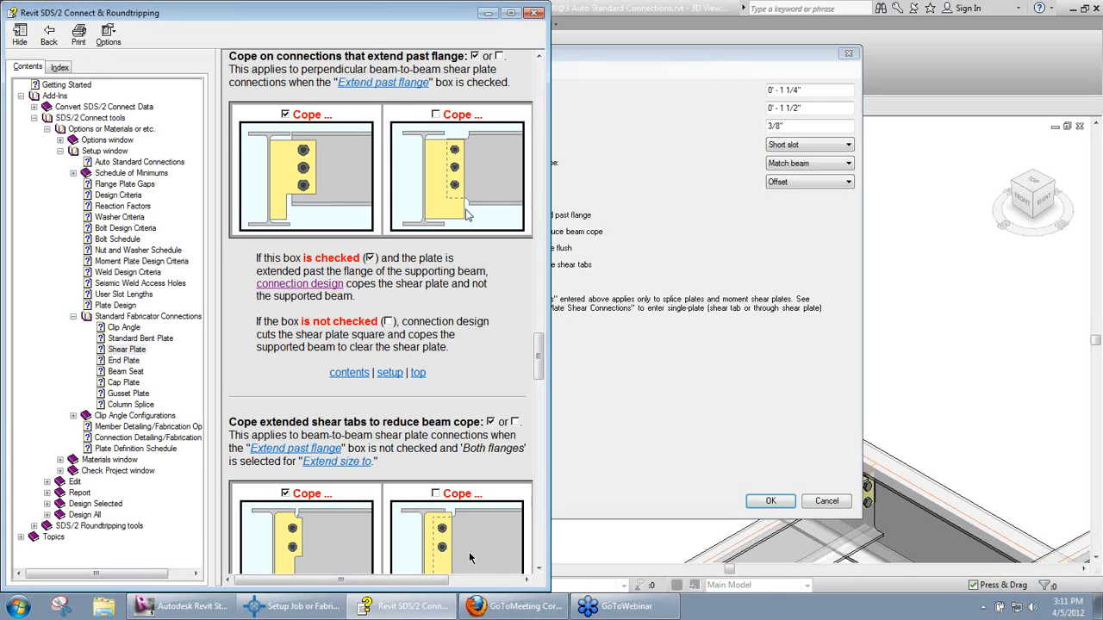
Read the help on Cope extended shear tabs to reduce beam cope and Extend connection and cut flange flush, comparing them with the setup dialog
left_click_drag(541, 341, 537, 372)
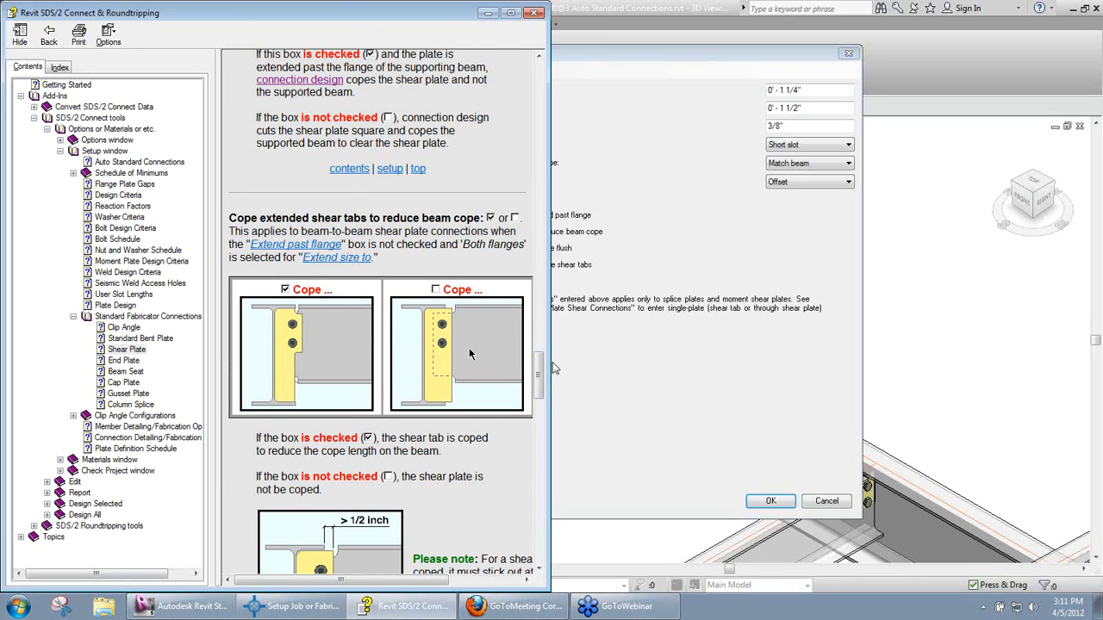
left_click_drag(540, 369, 536, 427)
left_click(634, 361)
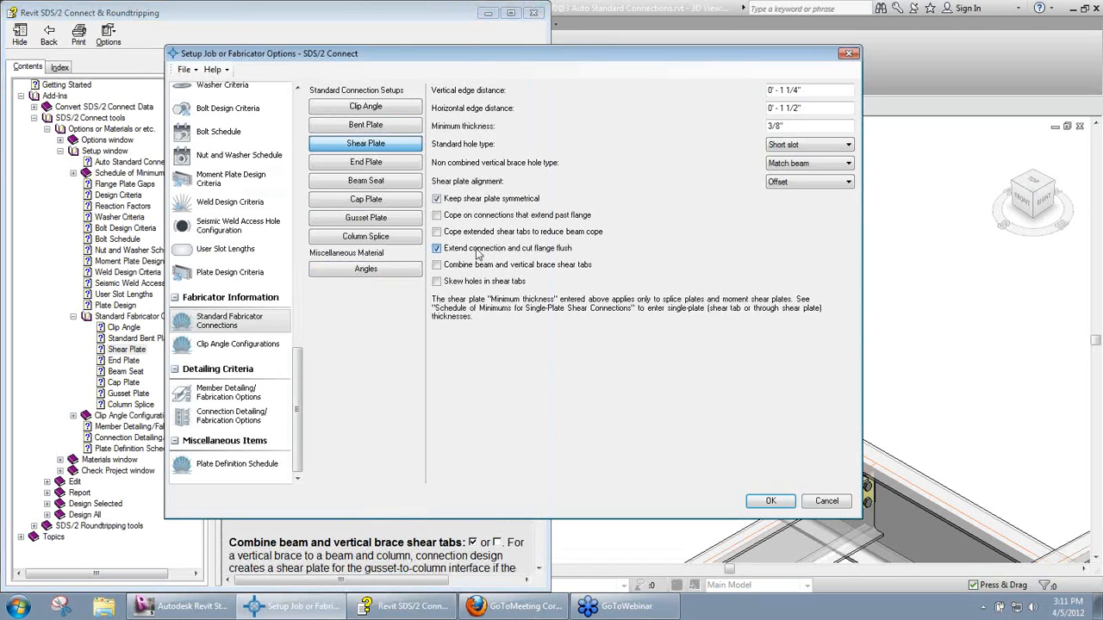
left_click(424, 535)
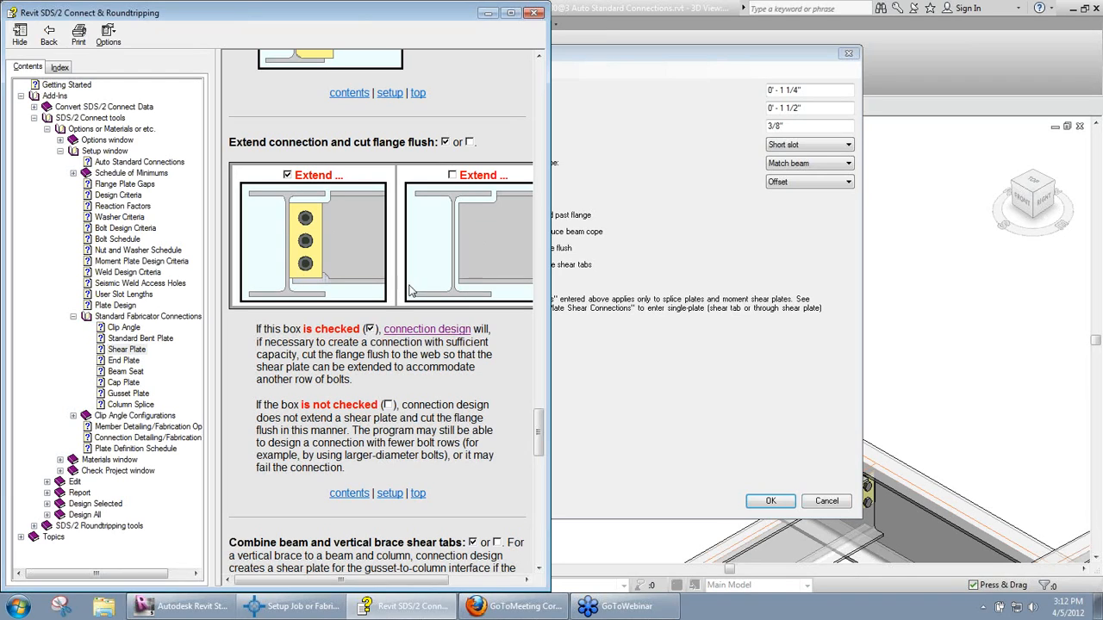
left_click(689, 375)
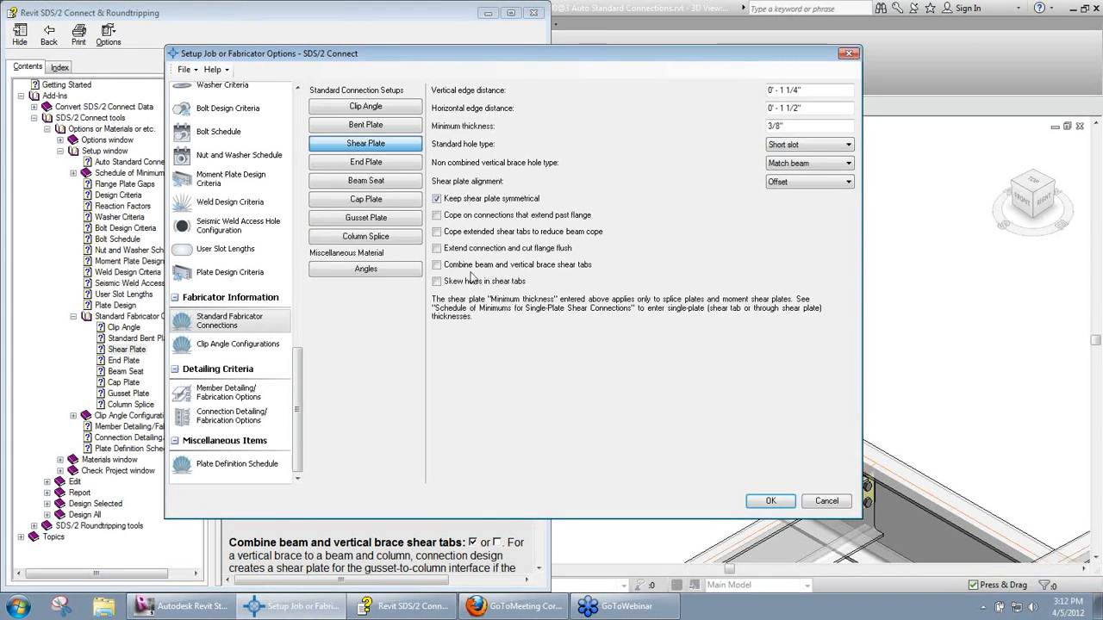
Read the help on Combine beam and vertical brace shear tabs, and return to the Shear Plate setup
left_click(372, 528)
left_click_drag(537, 427, 536, 465)
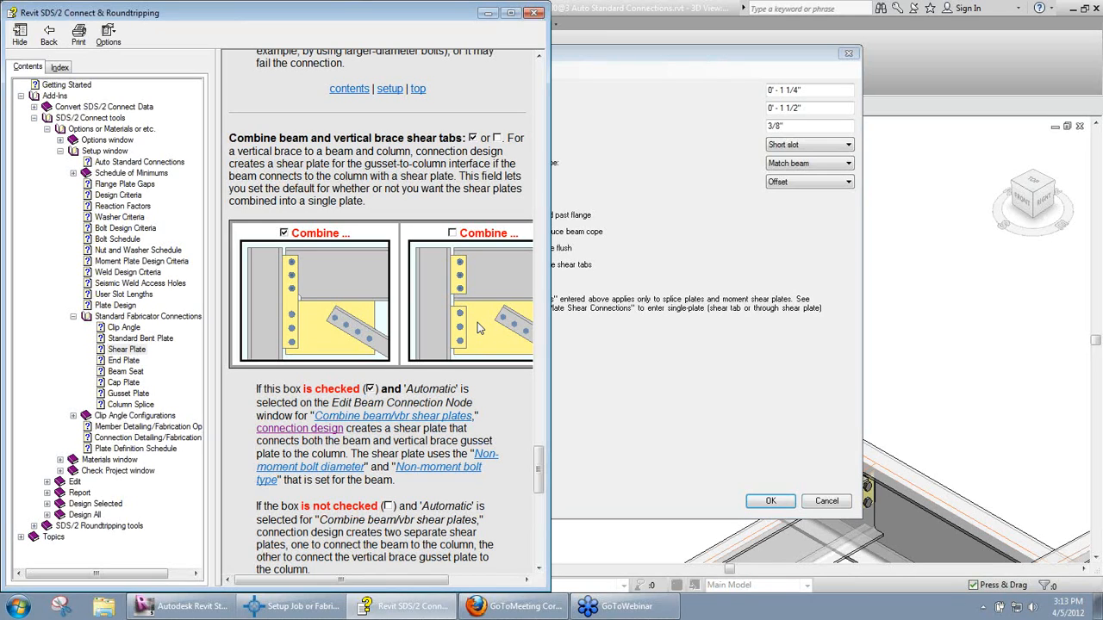
left_click(599, 215)
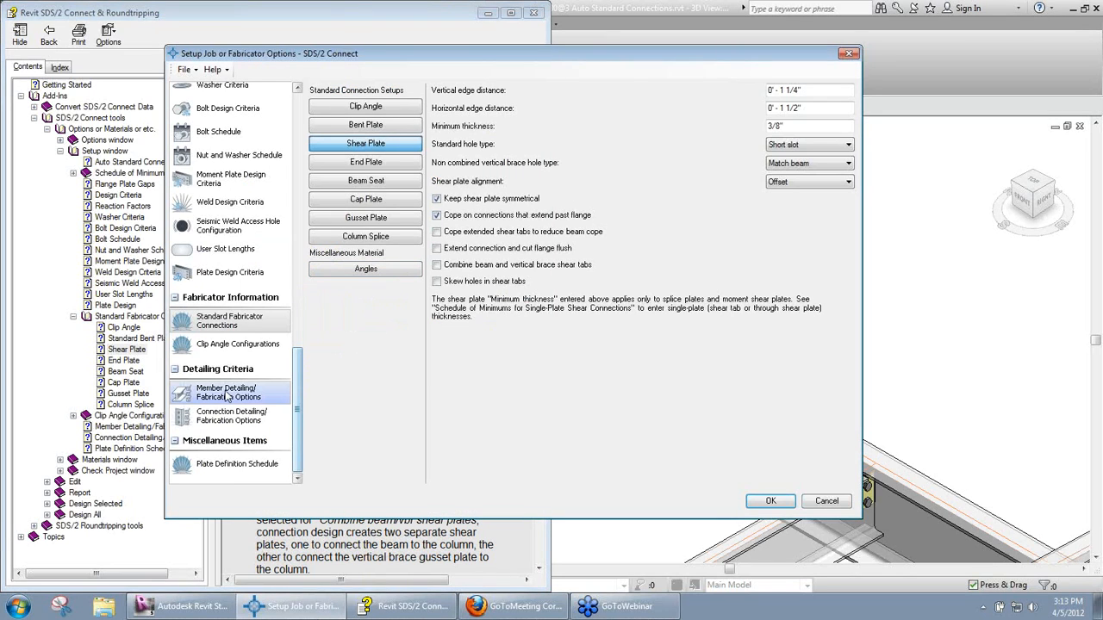
Examine the beam settings under Member Detailing/Fabrication Options, focusing on Member end edge distance
left_click(223, 396)
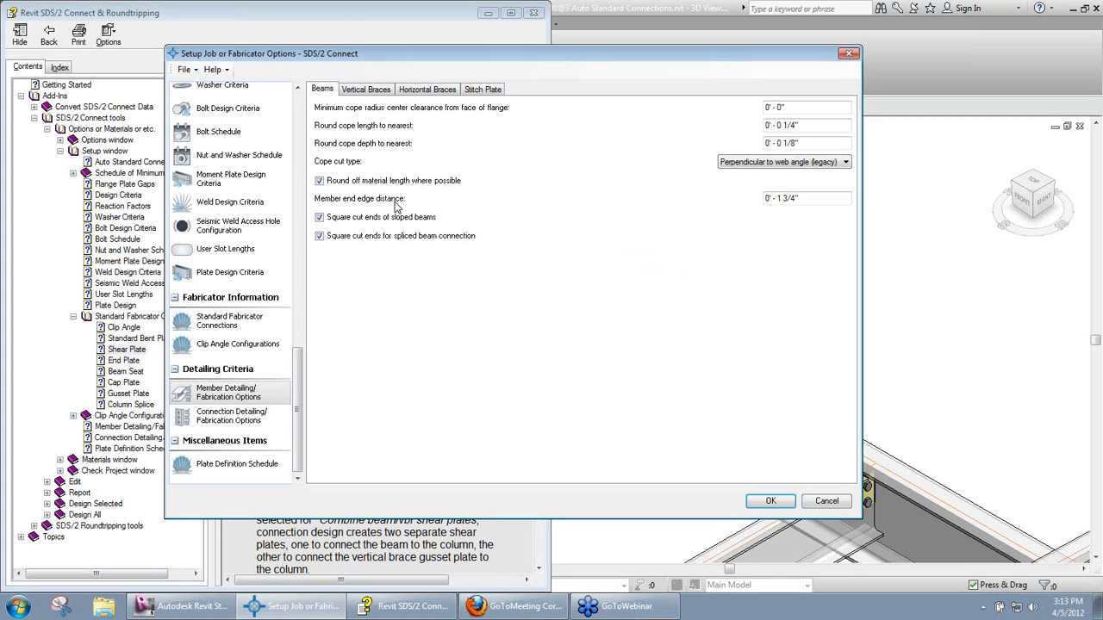
left_click(806, 198)
double_click(812, 199)
left_click(813, 200)
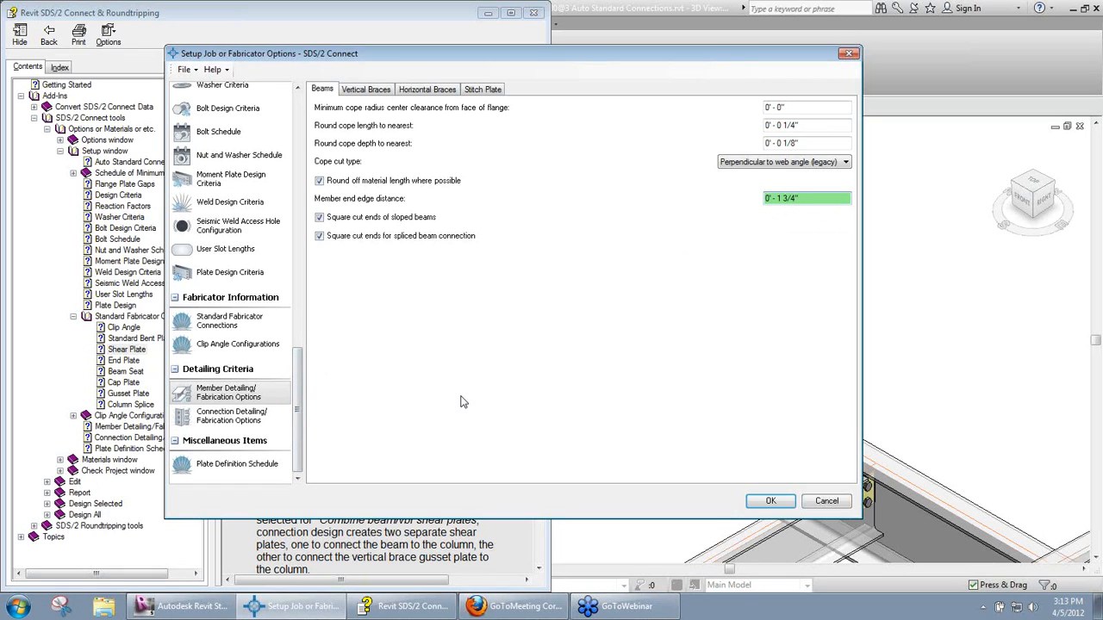
Examine the Use bolt spacings for choices under Connection Detailing/Fabrication Options, and leave the setup without saving
left_click(244, 420)
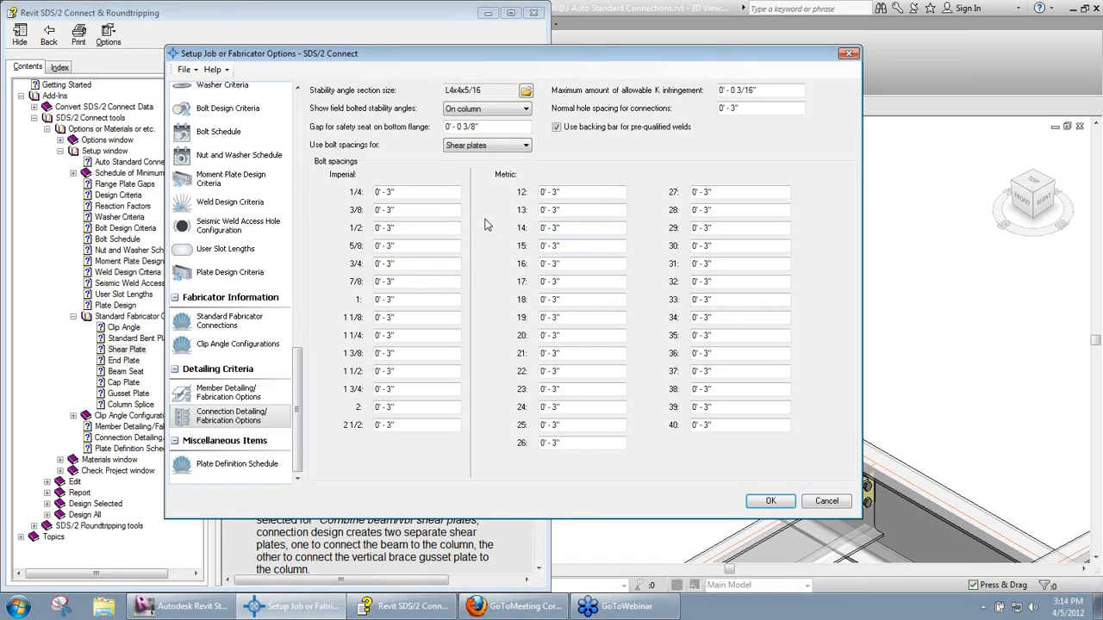
left_click(515, 146)
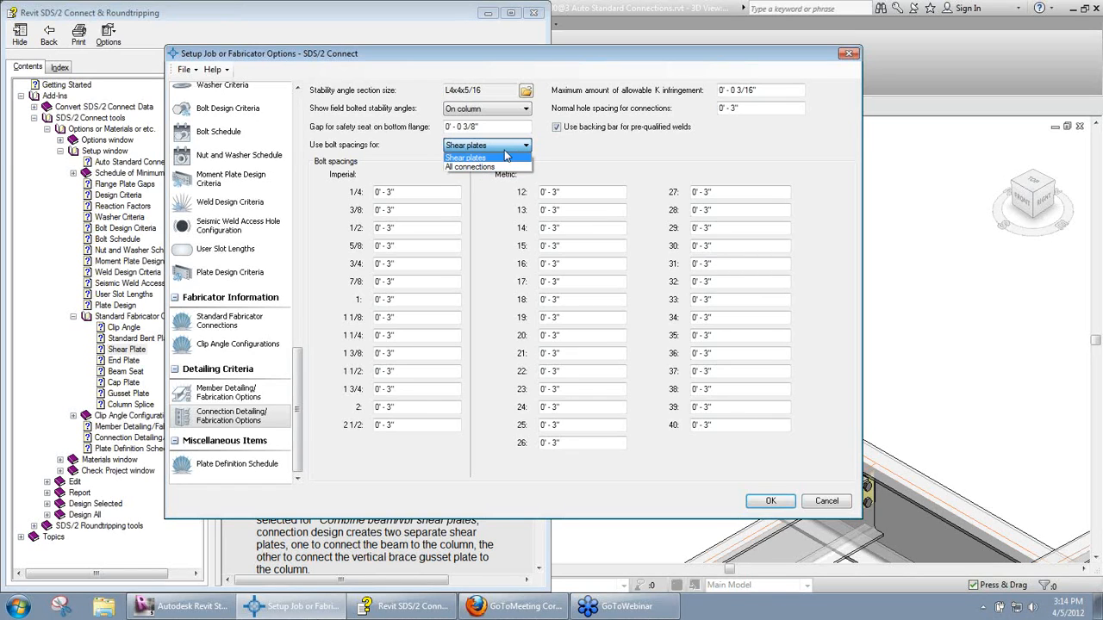
left_click(508, 158)
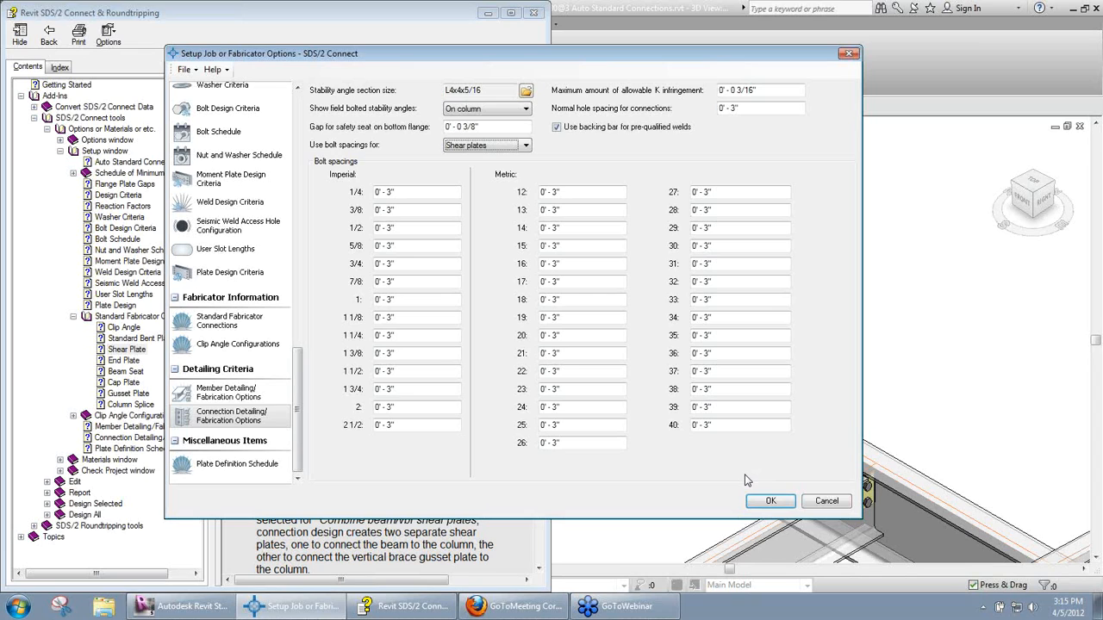
left_click(826, 502)
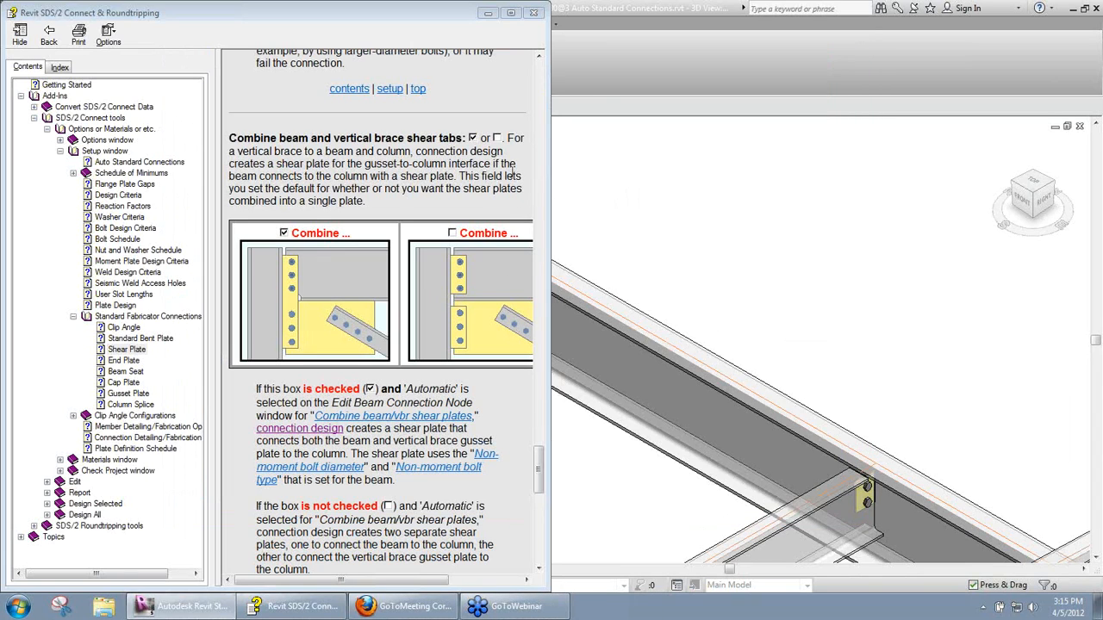
Close the help and inspect the shear plate connections where the two beams meet the column in the 3D view
left_click(535, 12)
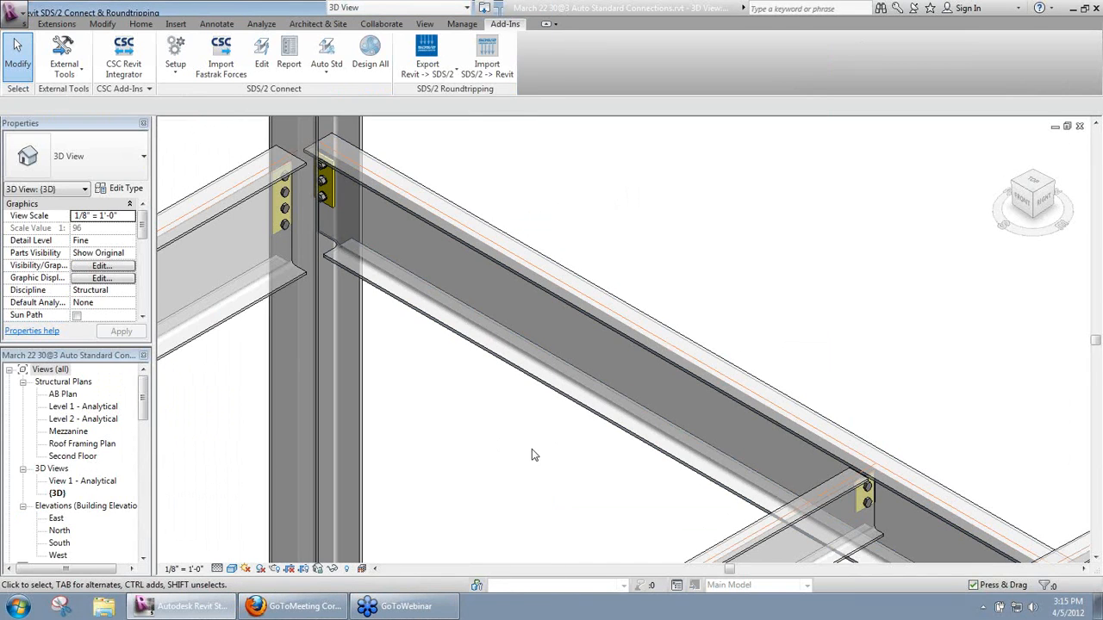
middle_click_drag(546, 457, 528, 473)
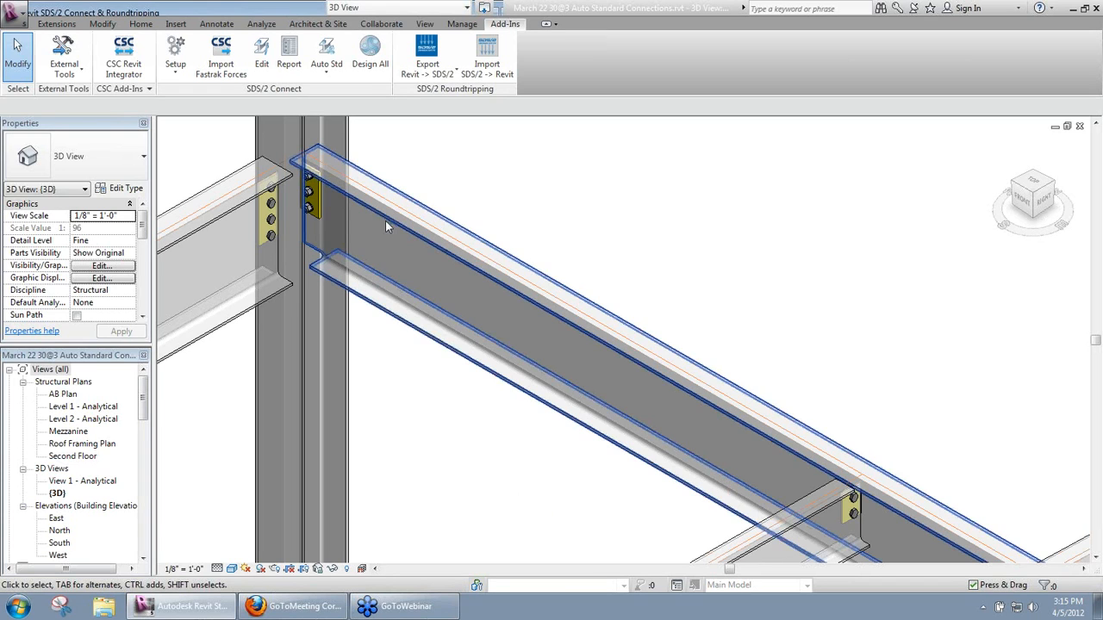
middle_click_drag(372, 246, 420, 305)
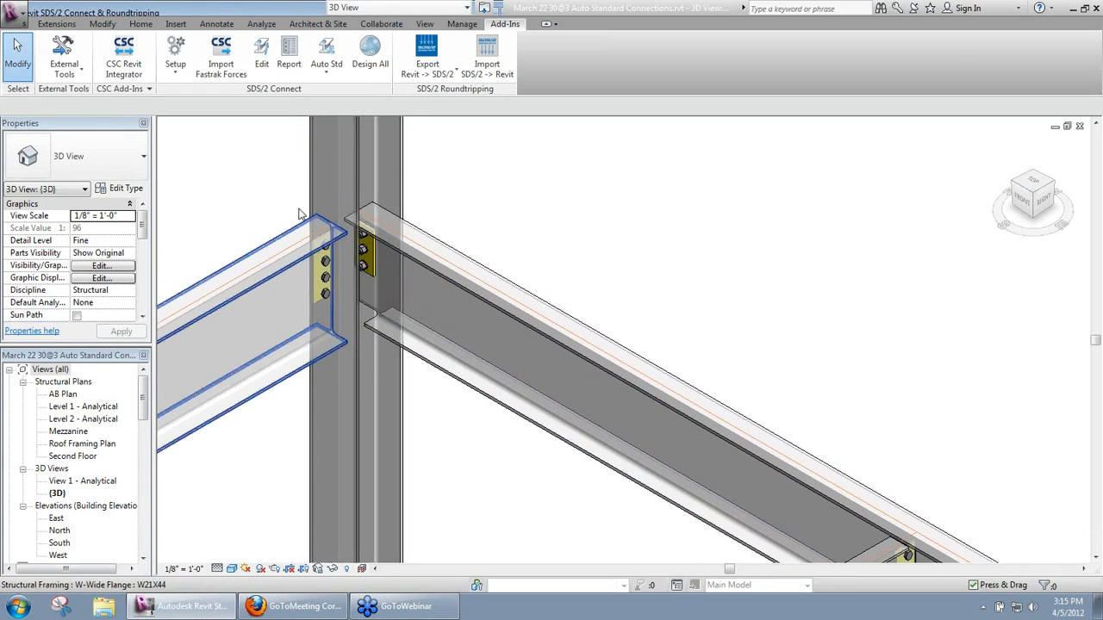
scroll(291, 209, "up", 3)
middle_click_drag(291, 210, 267, 212)
scroll(449, 306, "up", 3)
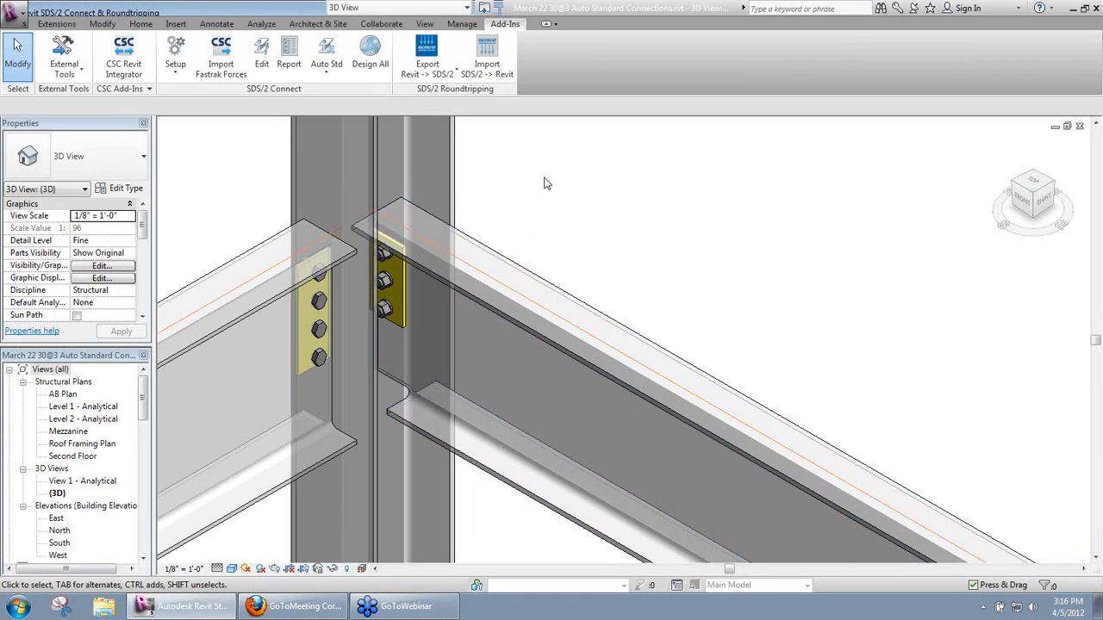
Edit the beam connection with the three-bolt plate at the column and set its connection type to Shear
key("e")
key("d")
left_click(390, 283)
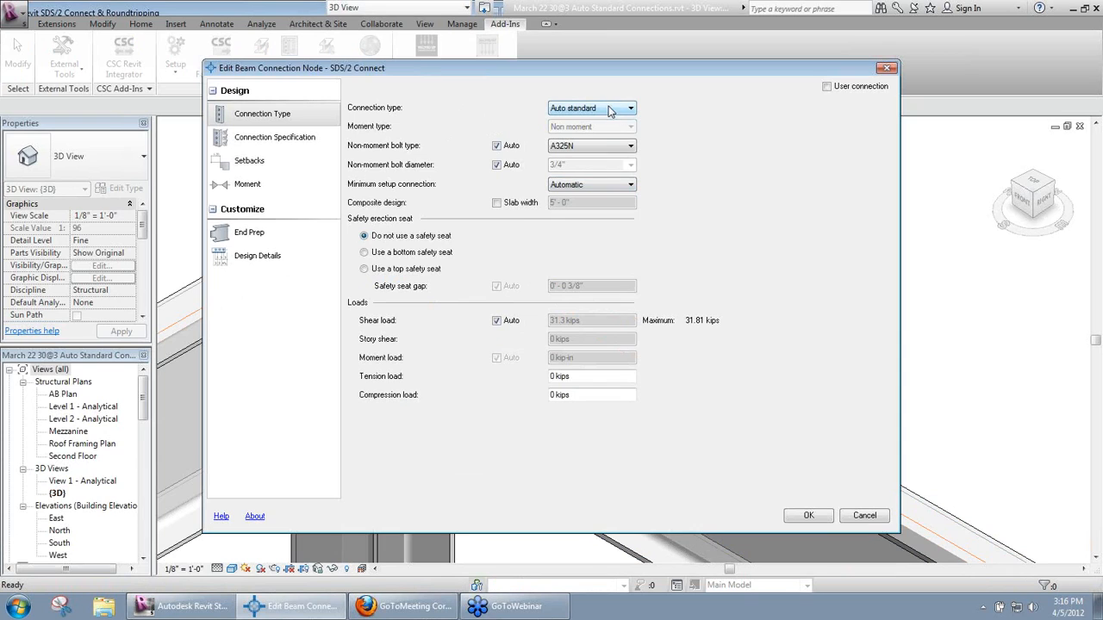
left_click(312, 142)
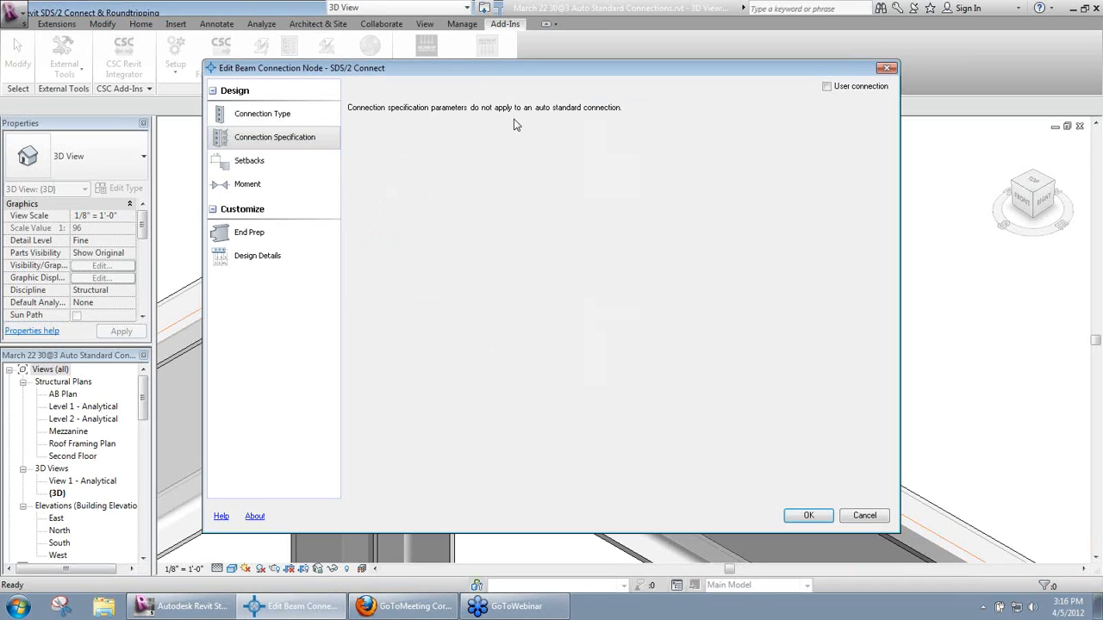
left_click(302, 113)
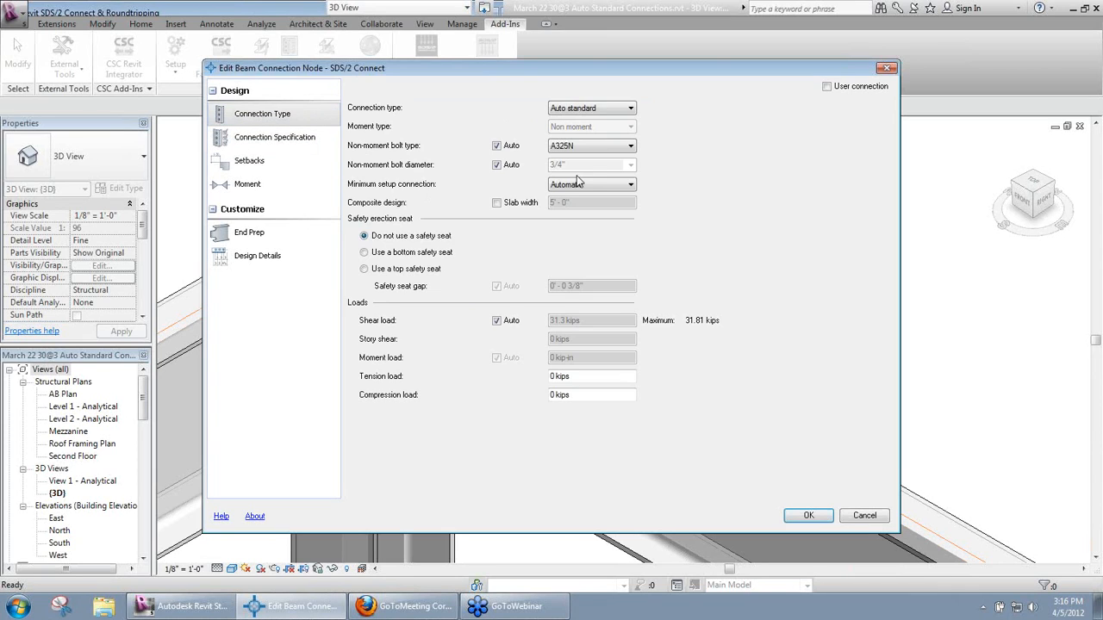
left_click(602, 108)
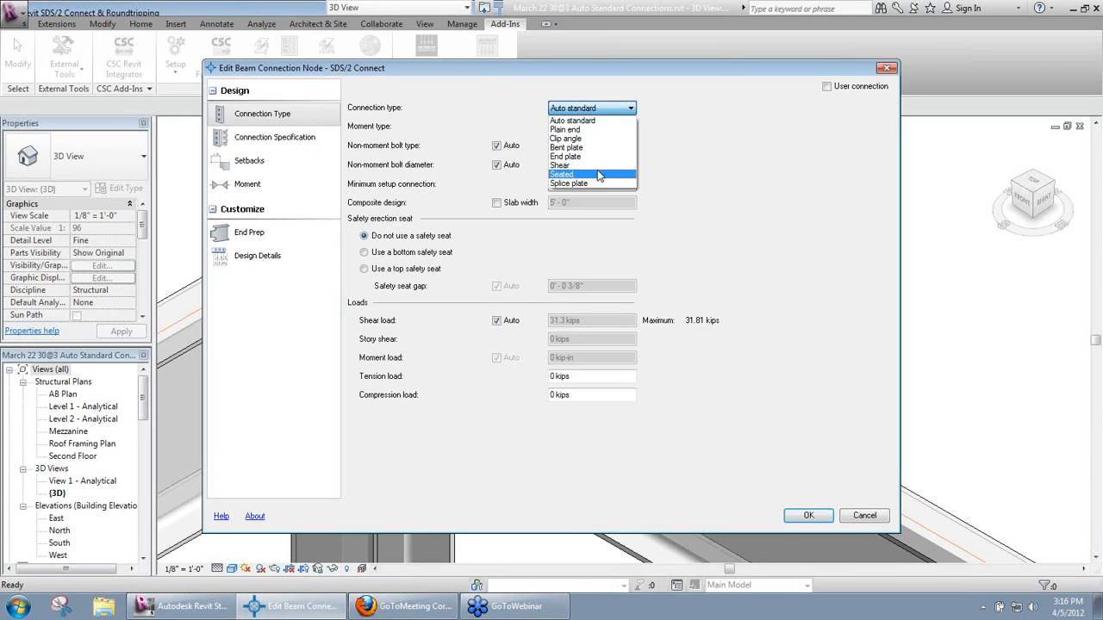
left_click(576, 165)
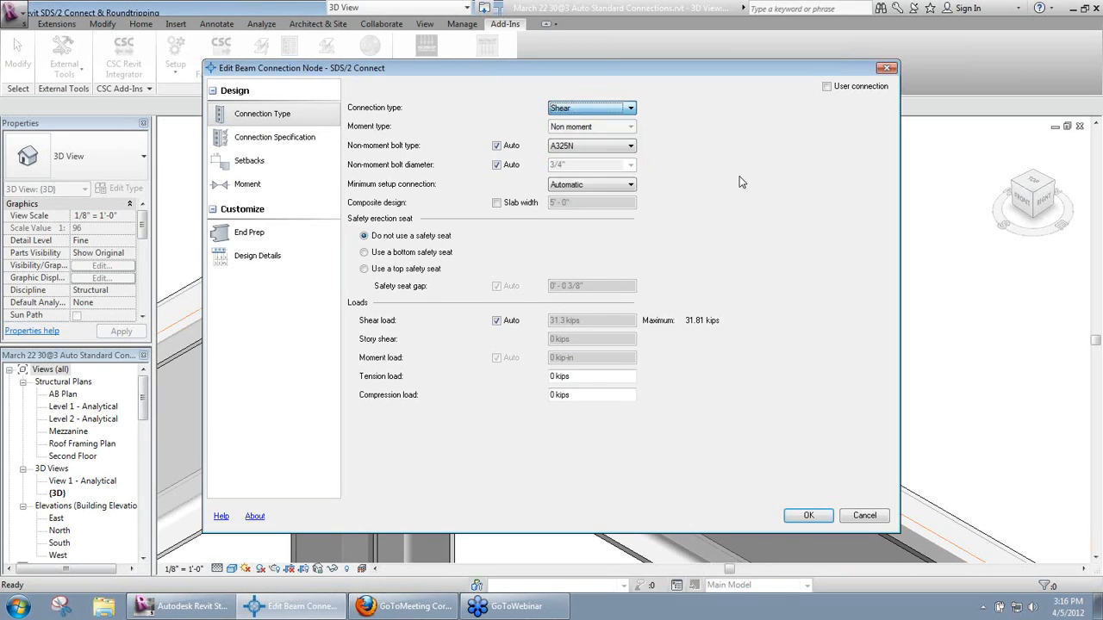
Set Attach Tee/Plate to to Supported in the connection specification, and apply it to the beam connection
left_click(303, 139)
left_click(518, 141)
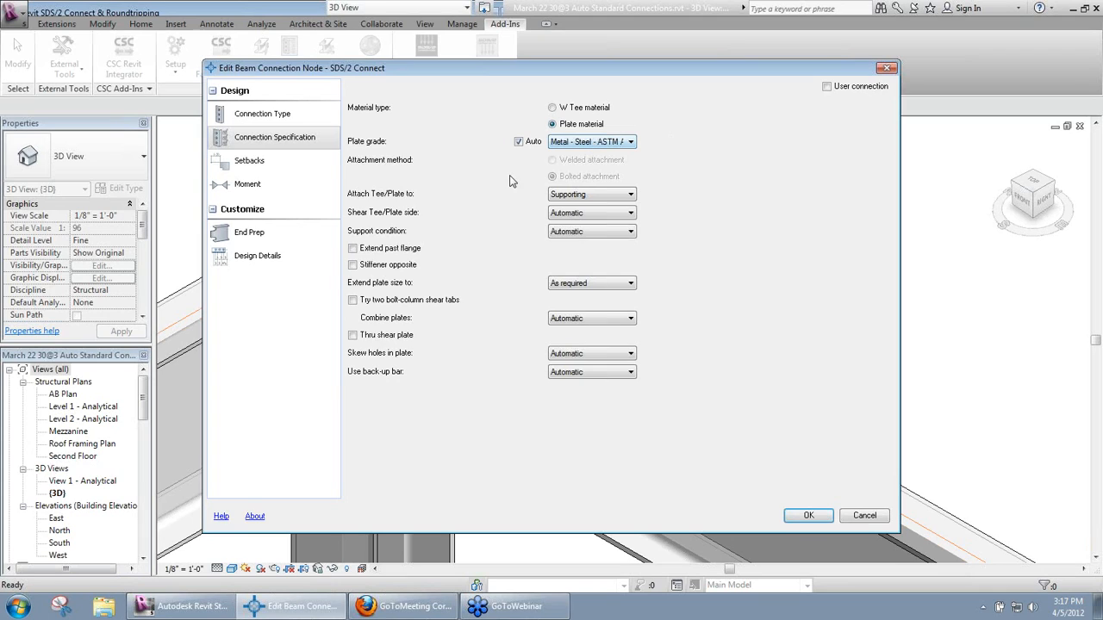
left_click(616, 197)
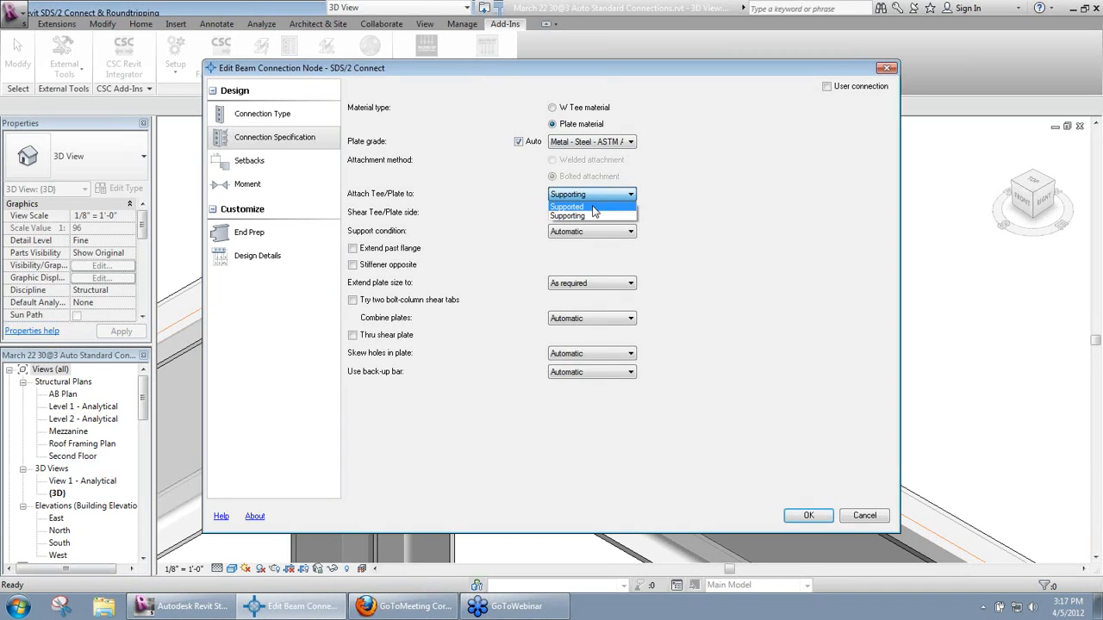
left_click(600, 208)
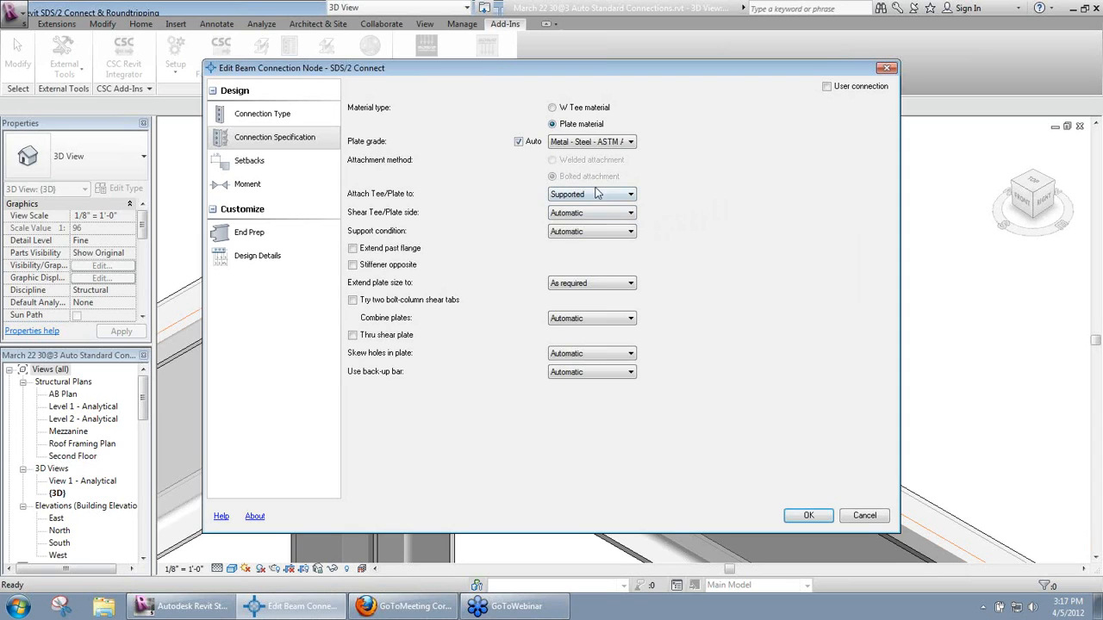
left_click(812, 519)
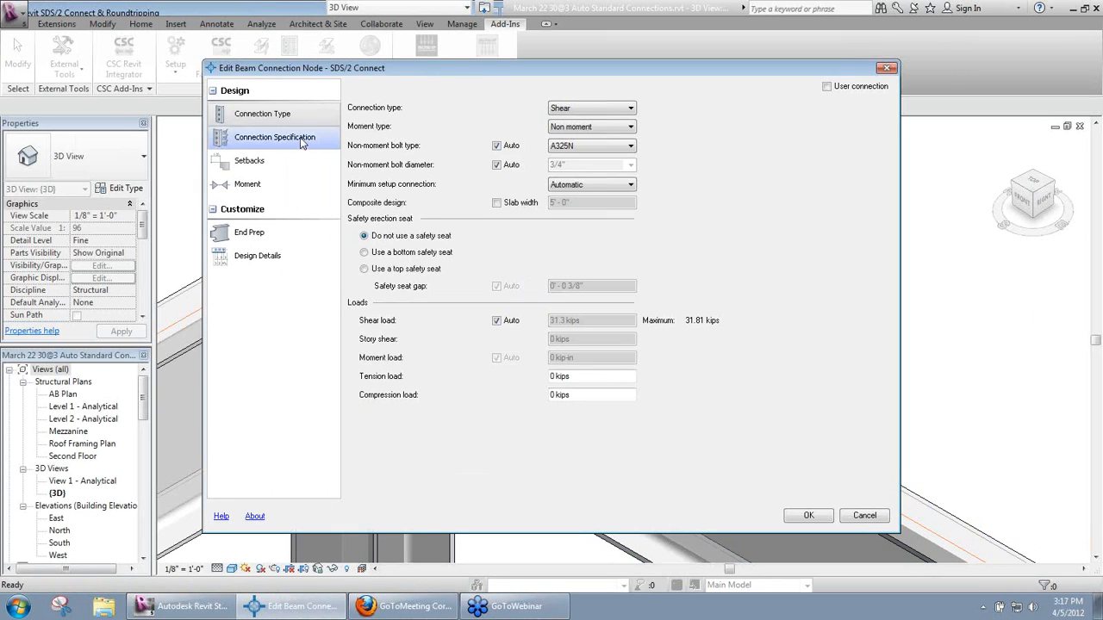
Set the Shear Tee/Plate side to Far side in the connection specification, and apply it to the beam connection
left_click(293, 137)
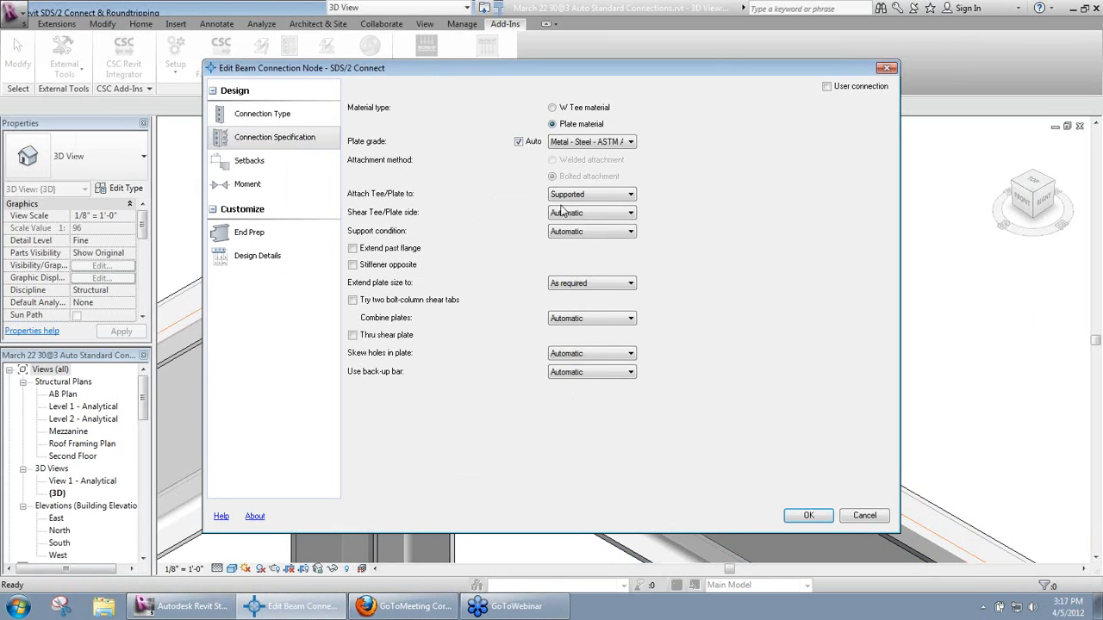
left_click(579, 213)
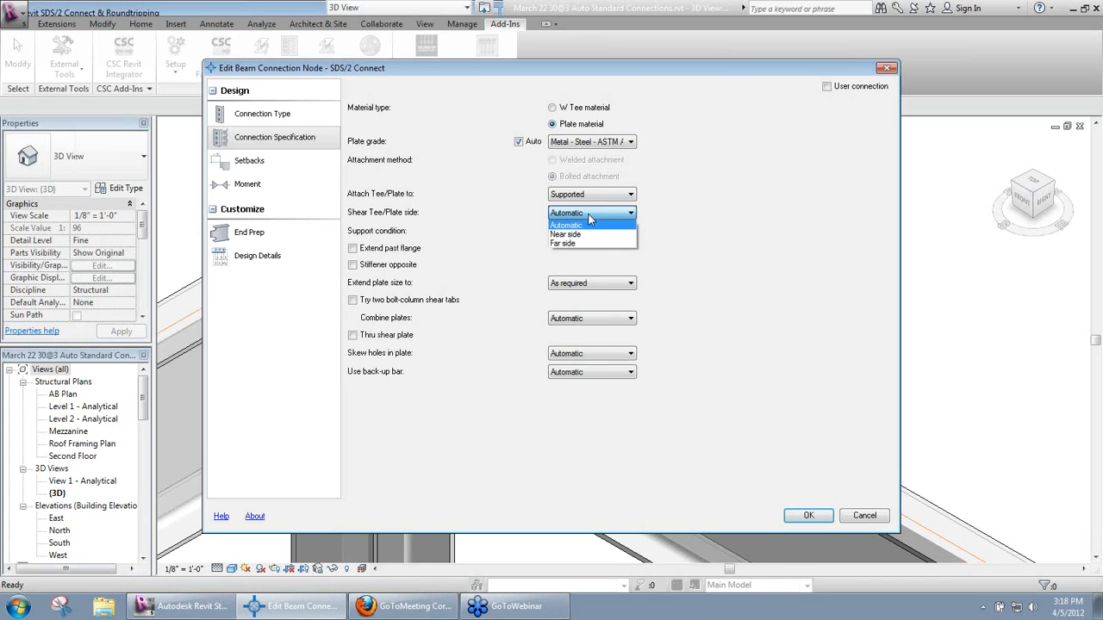
left_click(591, 223)
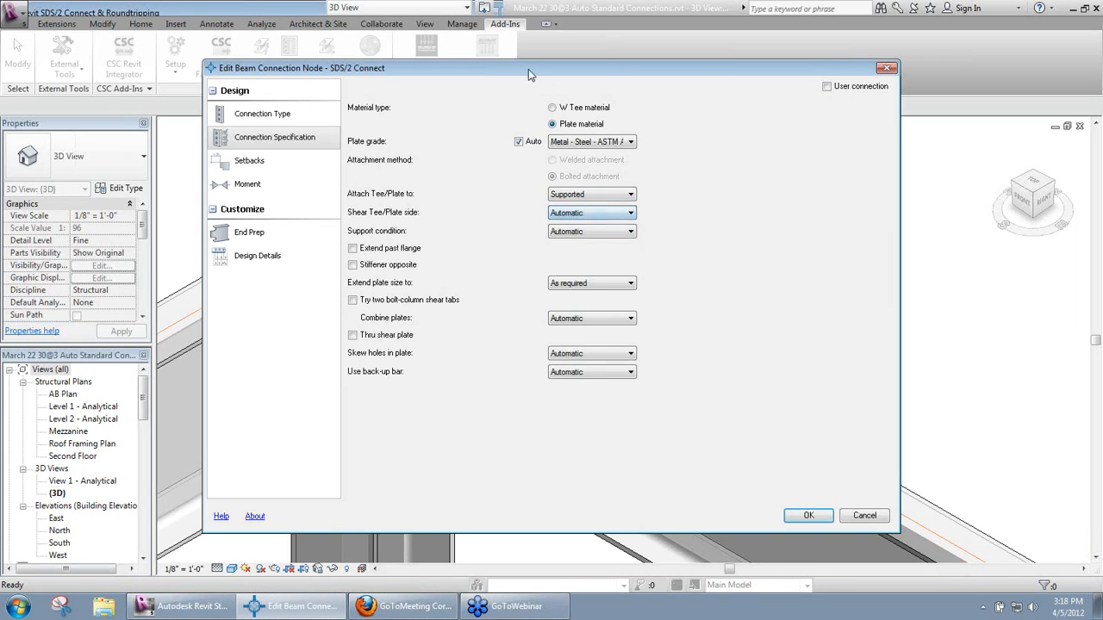
left_click_drag(483, 69, 434, 64)
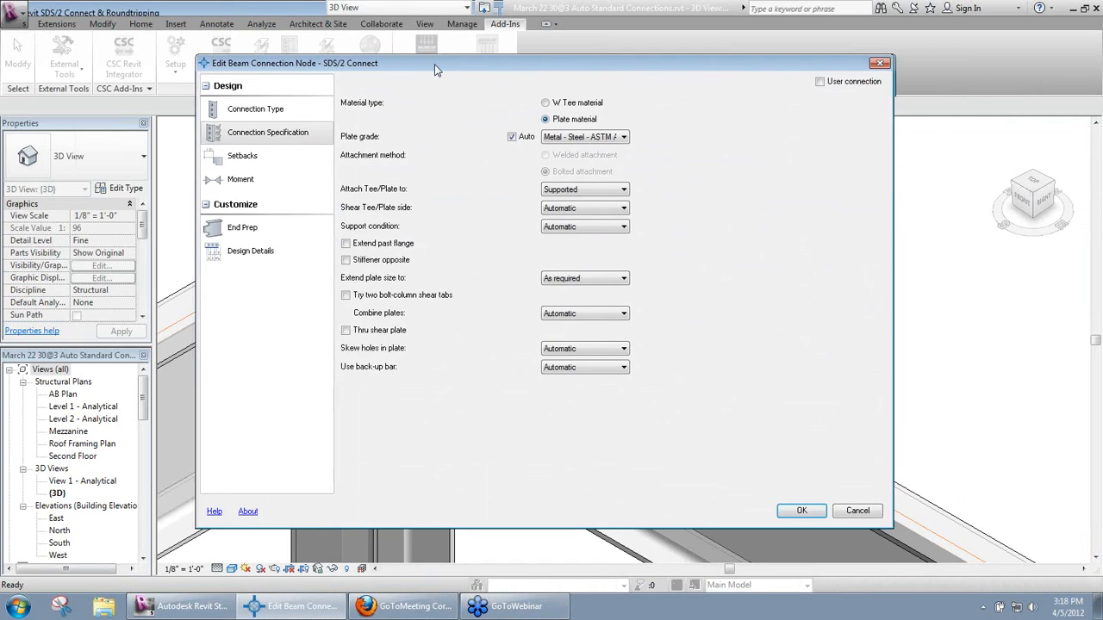
left_click(595, 208)
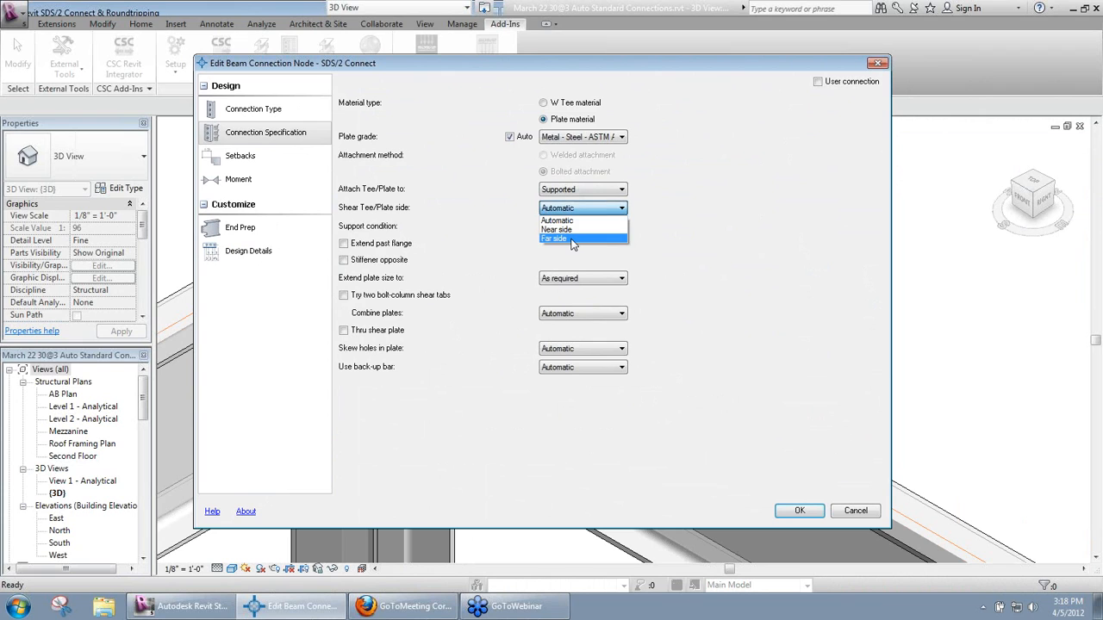
left_click(573, 240)
left_click(800, 511)
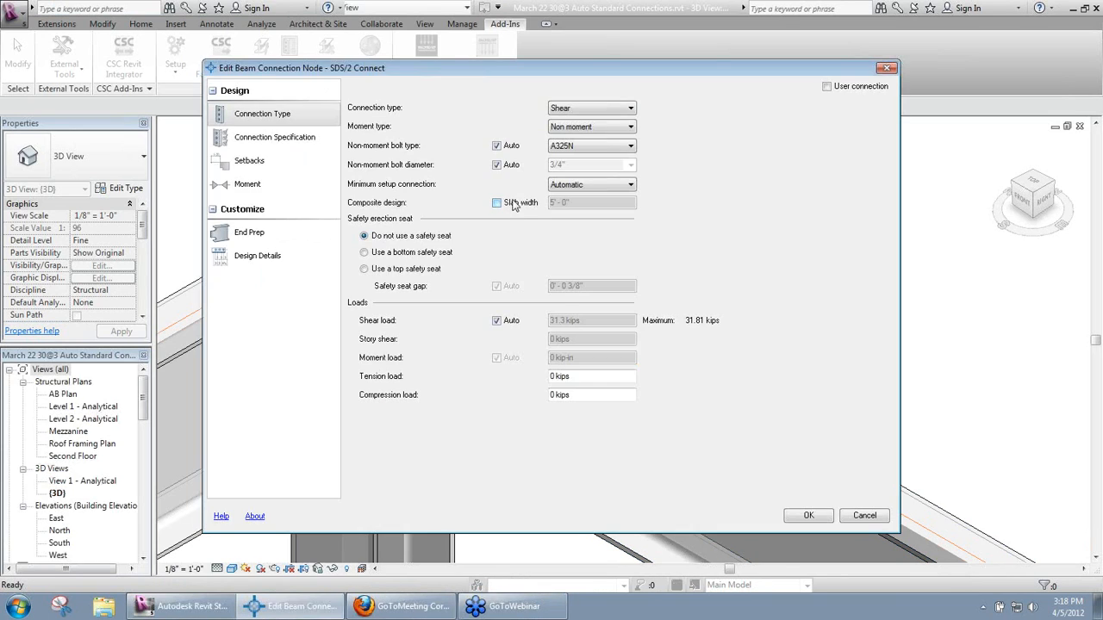
Check the support condition choices, enable Extend past flange for the shear plate, and apply the connection change
left_click(321, 149)
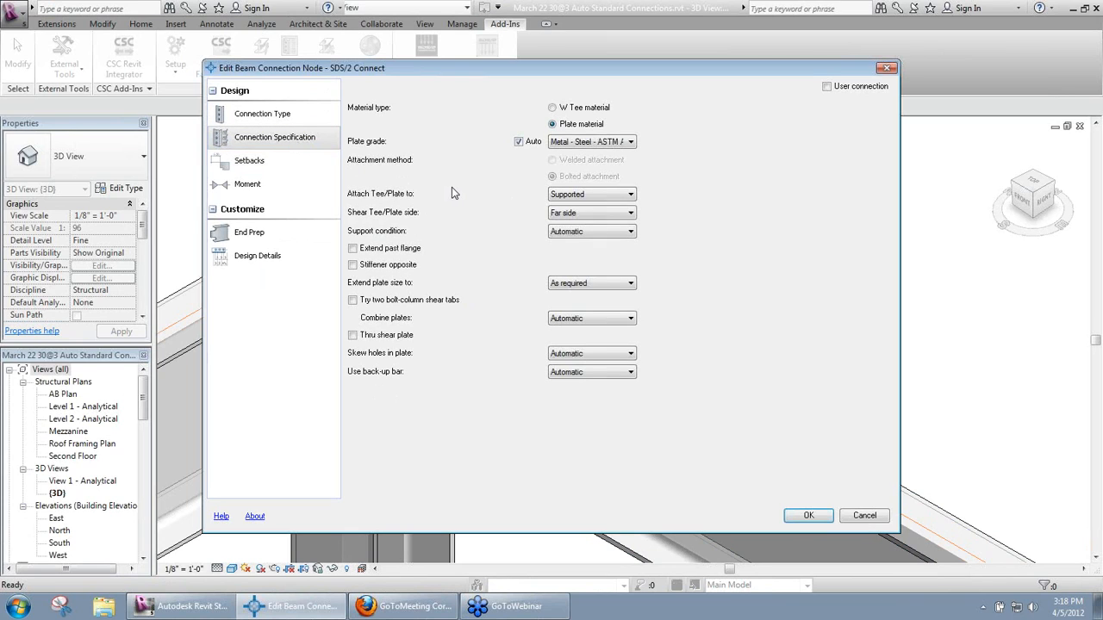
left_click(603, 232)
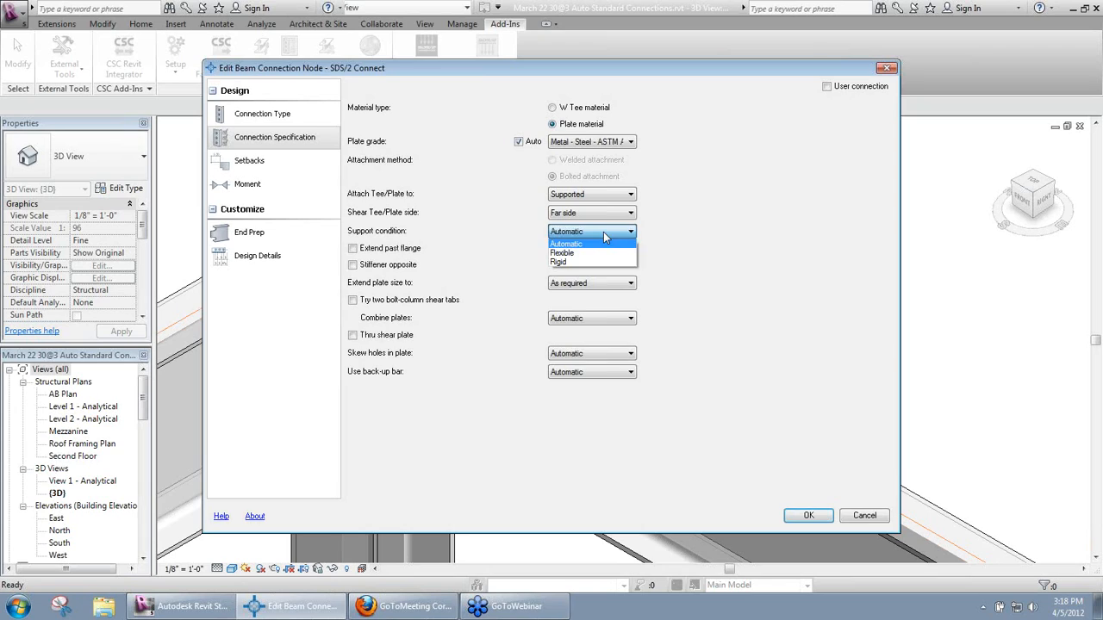
left_click(603, 232)
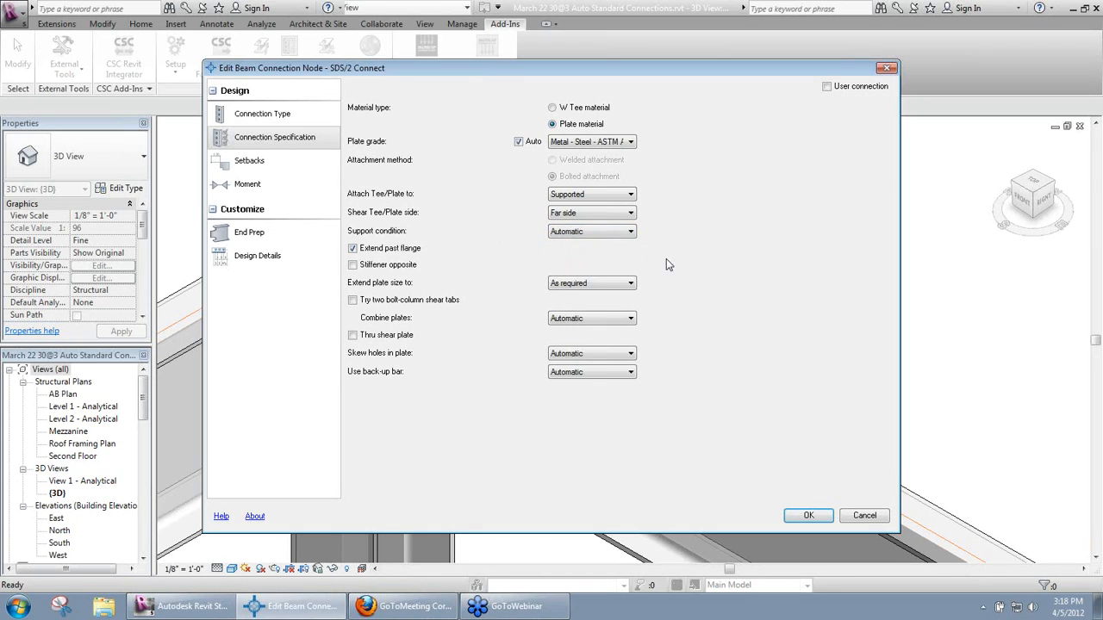
left_click(808, 516)
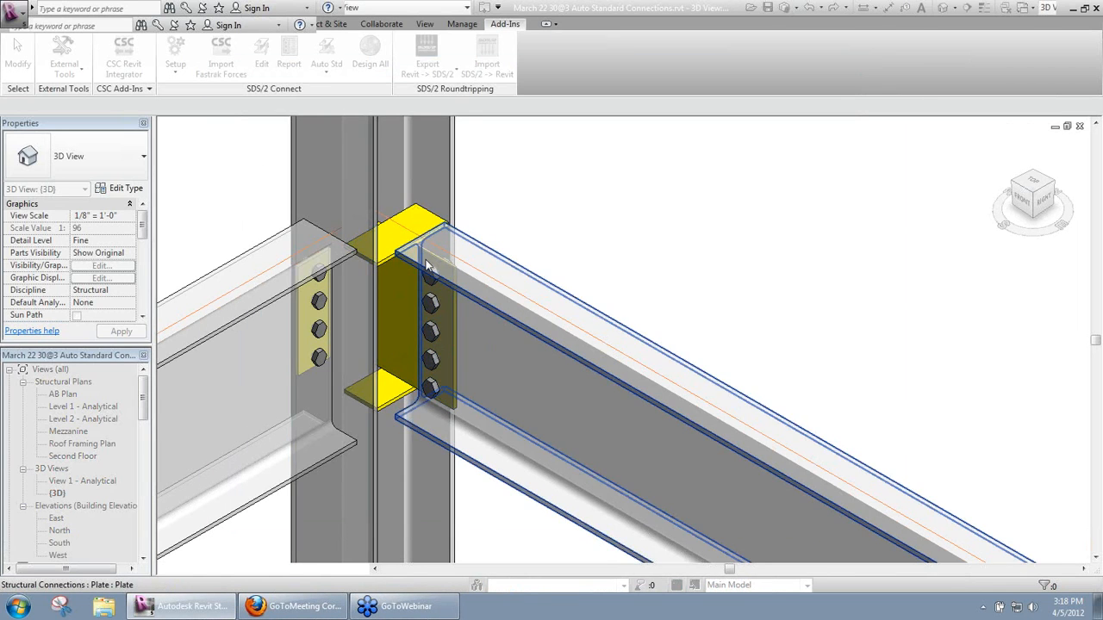
Edit the W12X22 beam's connection to the supporting W18X40 beam and set its connection type to Shear
middle_click_drag(595, 307, 472, 230)
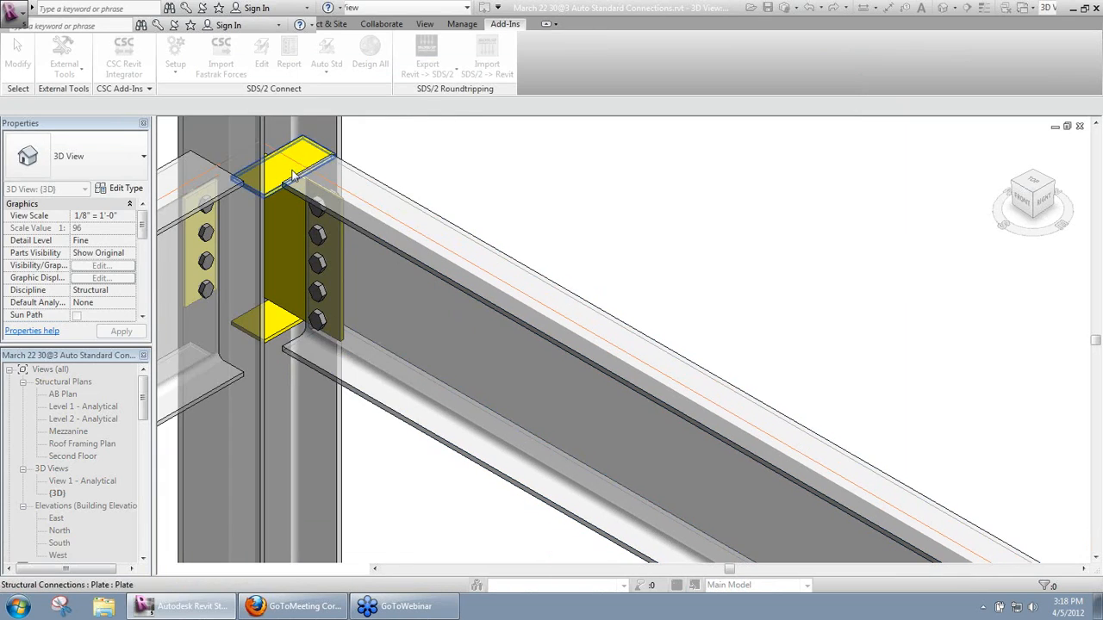
scroll(613, 295, "down", 3)
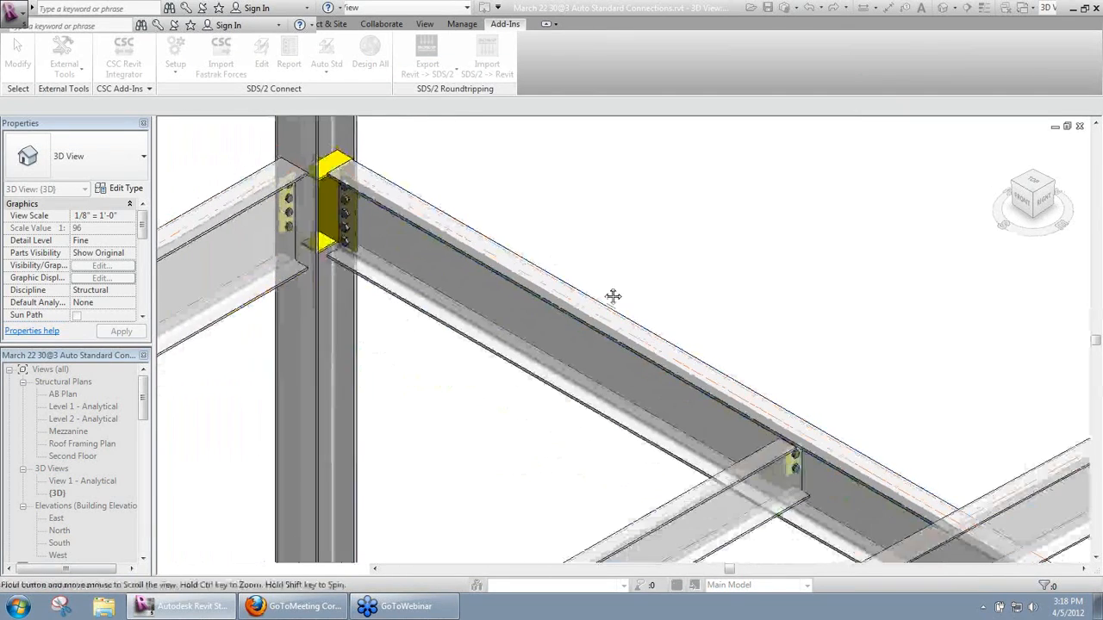
scroll(705, 466, "up", 5)
middle_click_drag(708, 392, 708, 389, "shift")
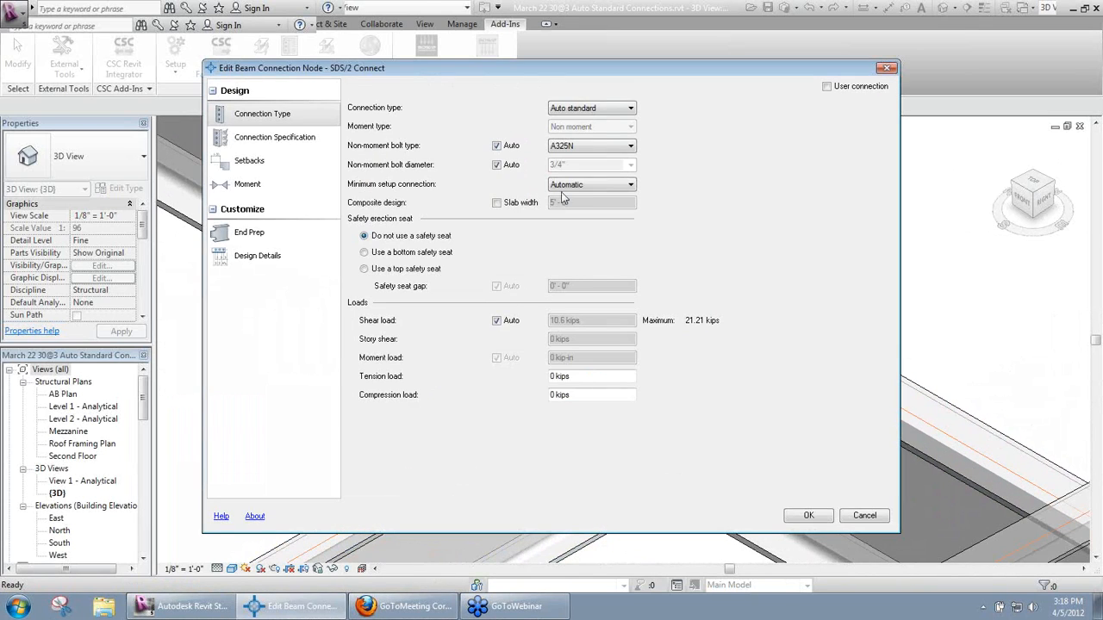
left_click(599, 110)
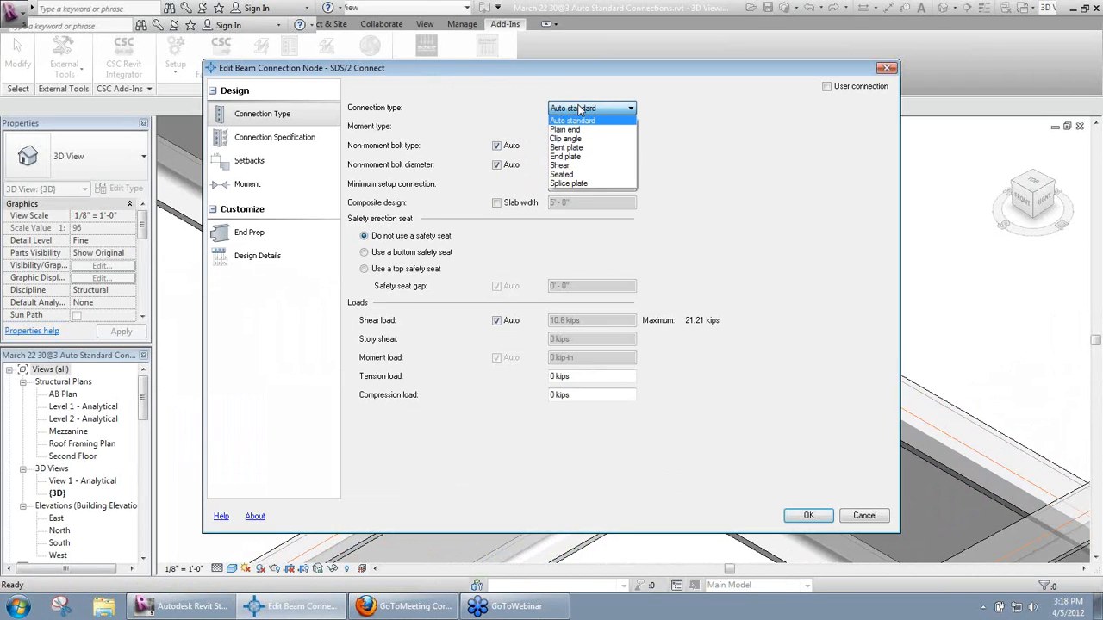
left_click(576, 166)
Enable Extend past flange in the connection specification, apply it, and inspect the shear plate at the supporting beam
left_click(281, 140)
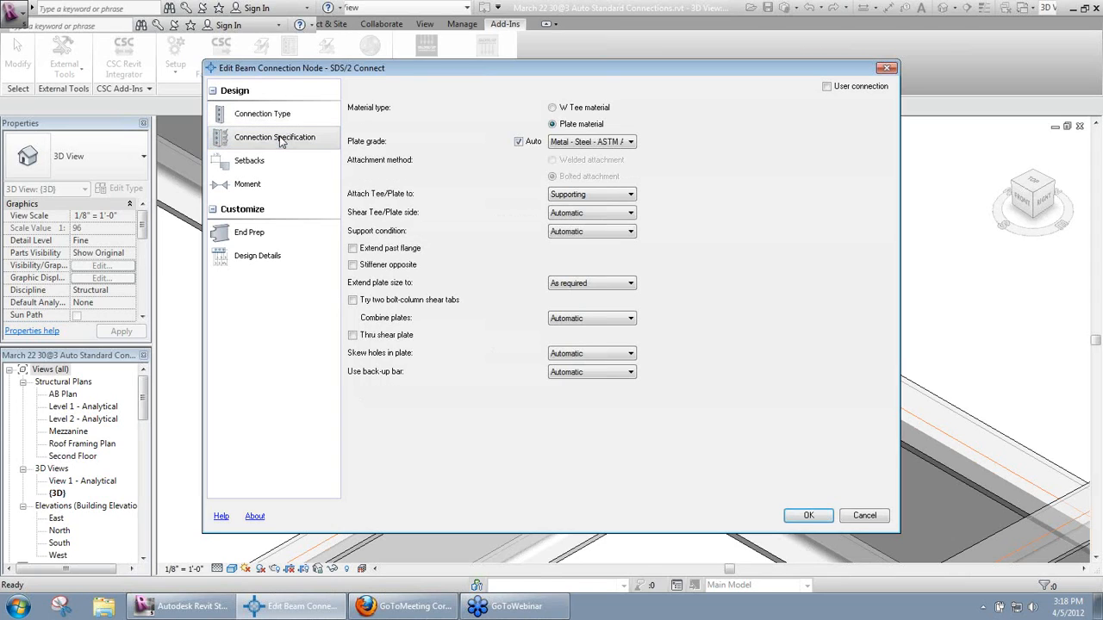
left_click(393, 251)
left_click(800, 516)
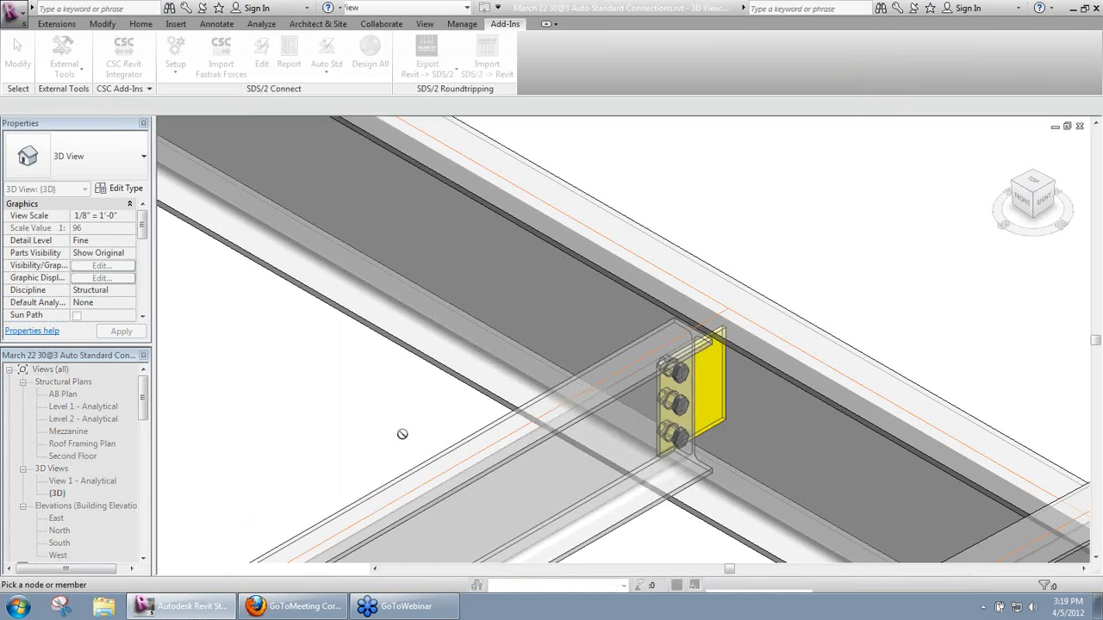
middle_click_drag(691, 349, 599, 349)
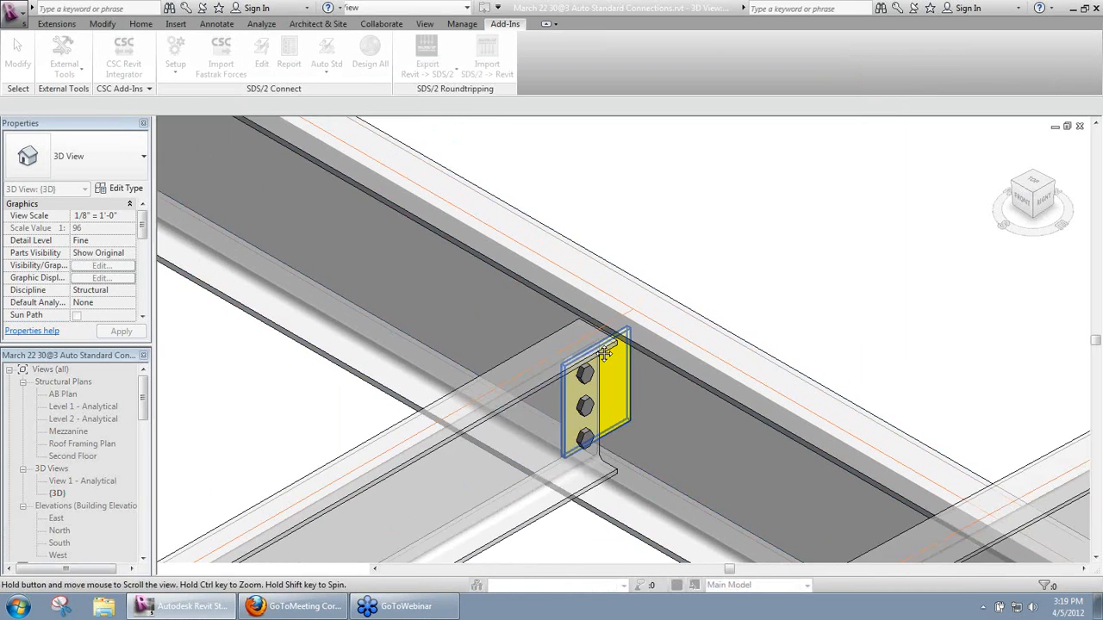
scroll(601, 348, "up", 1)
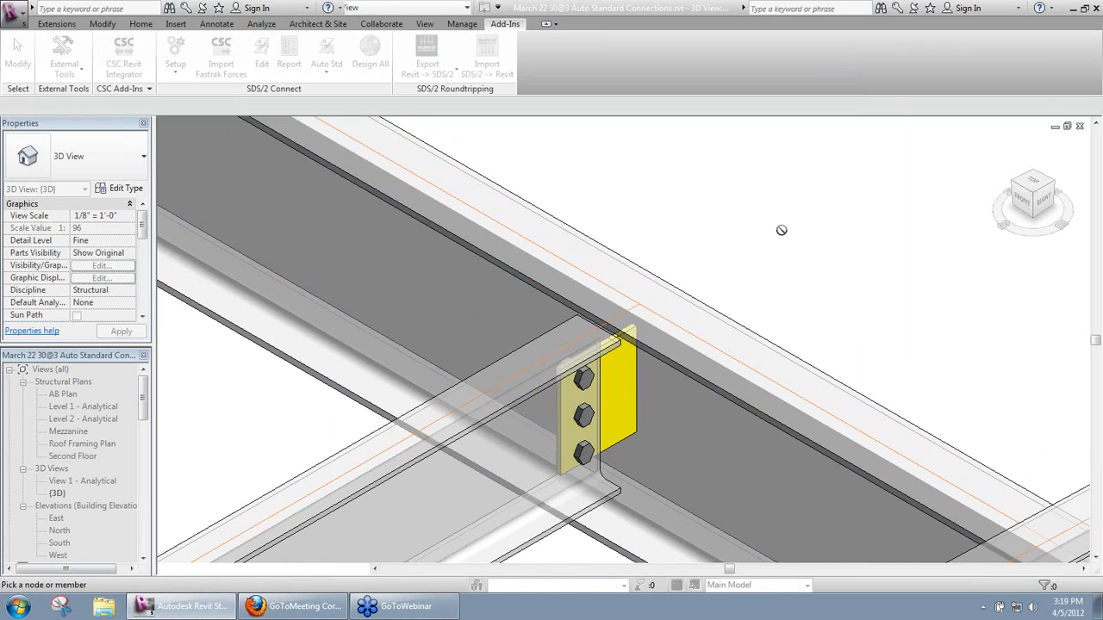
middle_click_drag(759, 256, 771, 211)
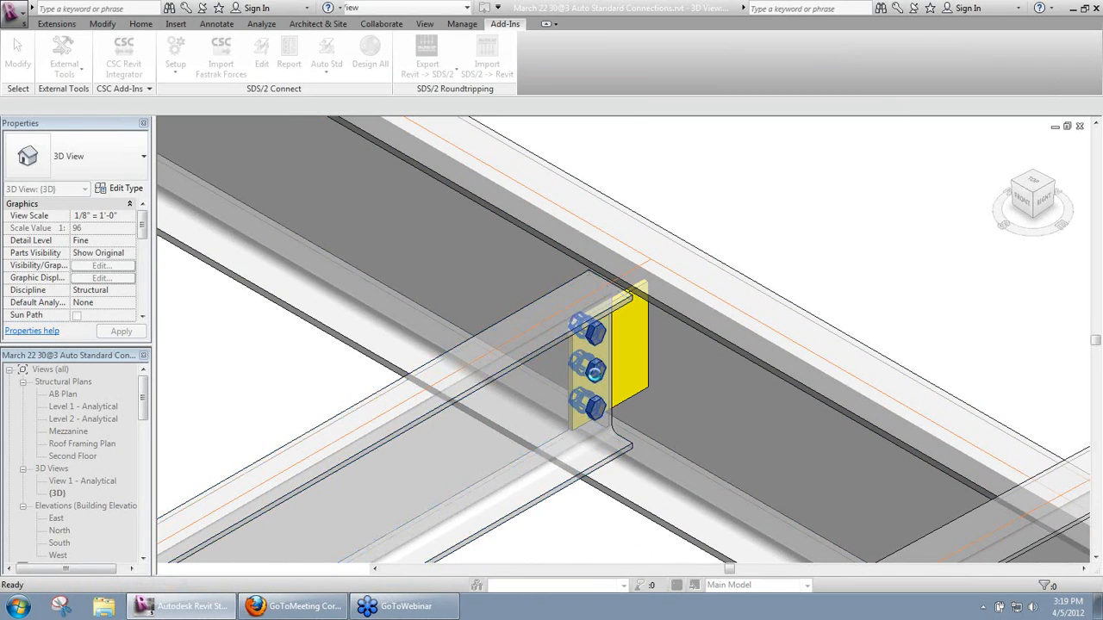
Reopen the beam-to-beam connection, disable Extend past flange and enable Stiffener opposite in its specification
double_click(595, 370)
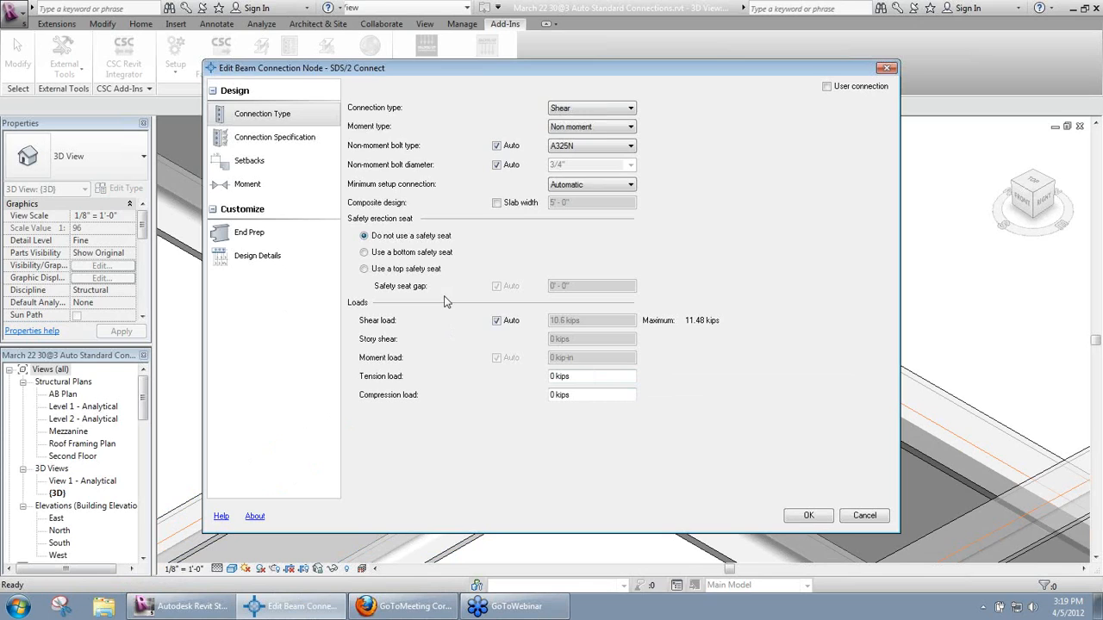
left_click(278, 141)
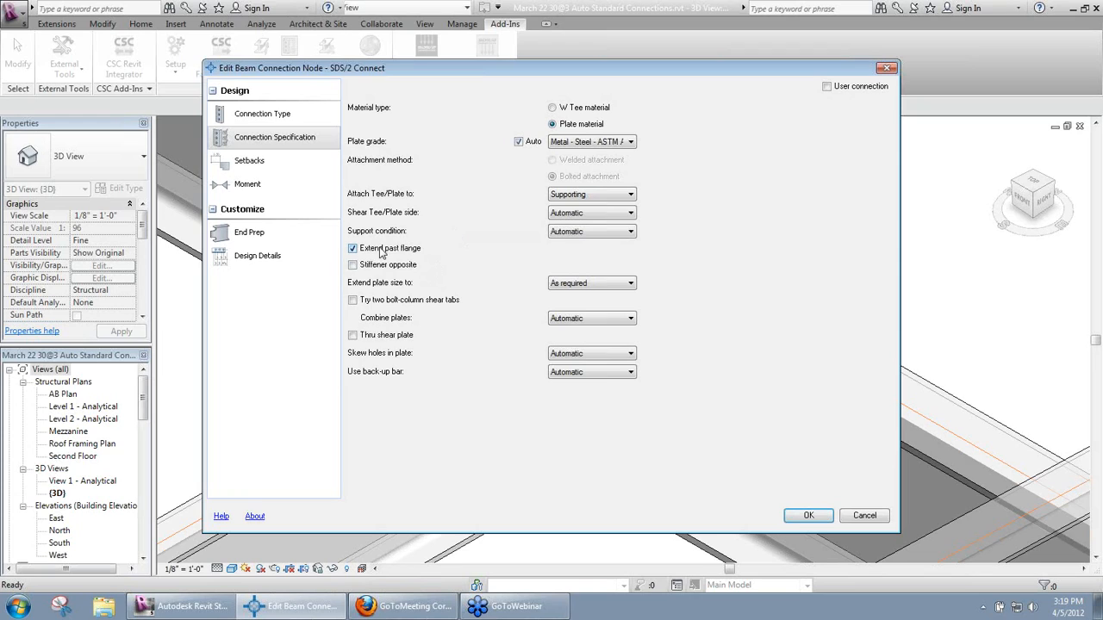
left_click(380, 251)
left_click(376, 268)
Set Extend plate size to to Top flange and apply the changes to the beam-to-beam connection
left_click(626, 287)
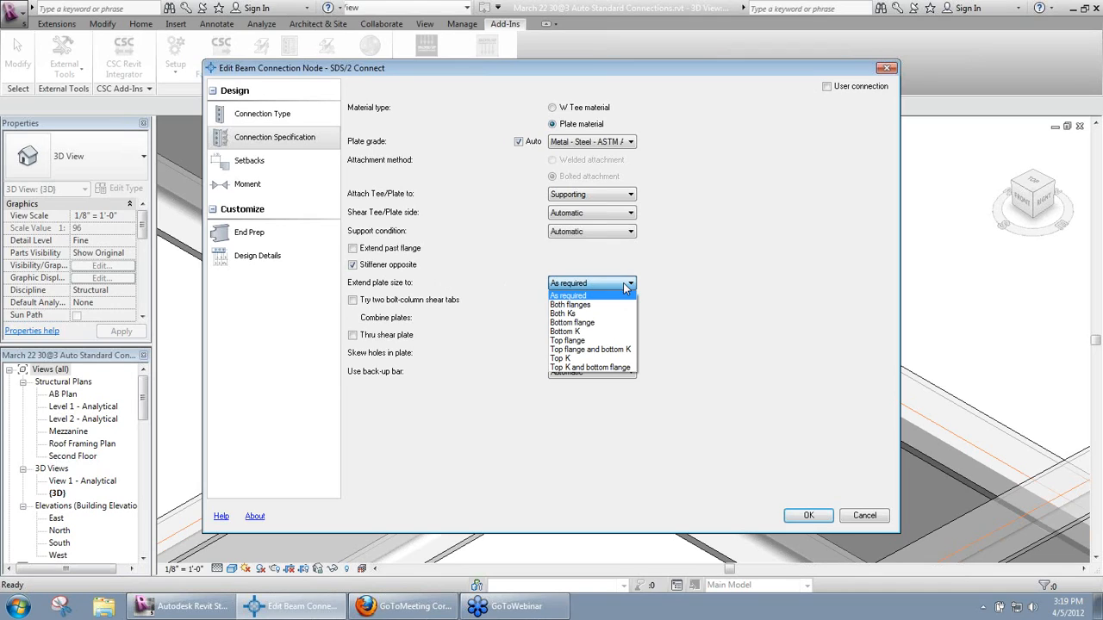
left_click(575, 343)
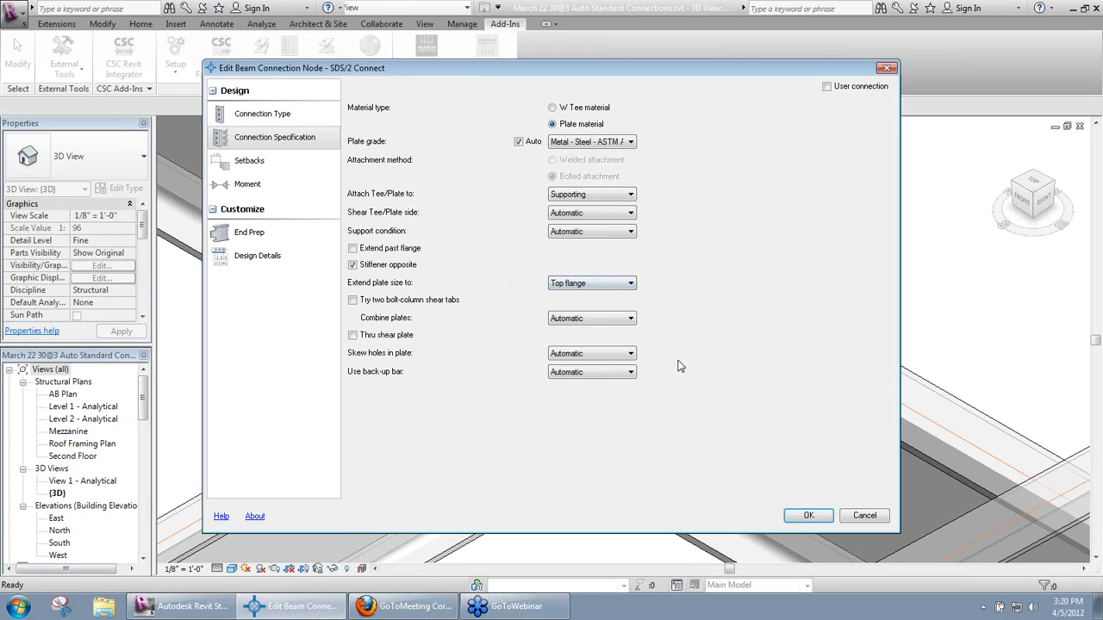
left_click(810, 516)
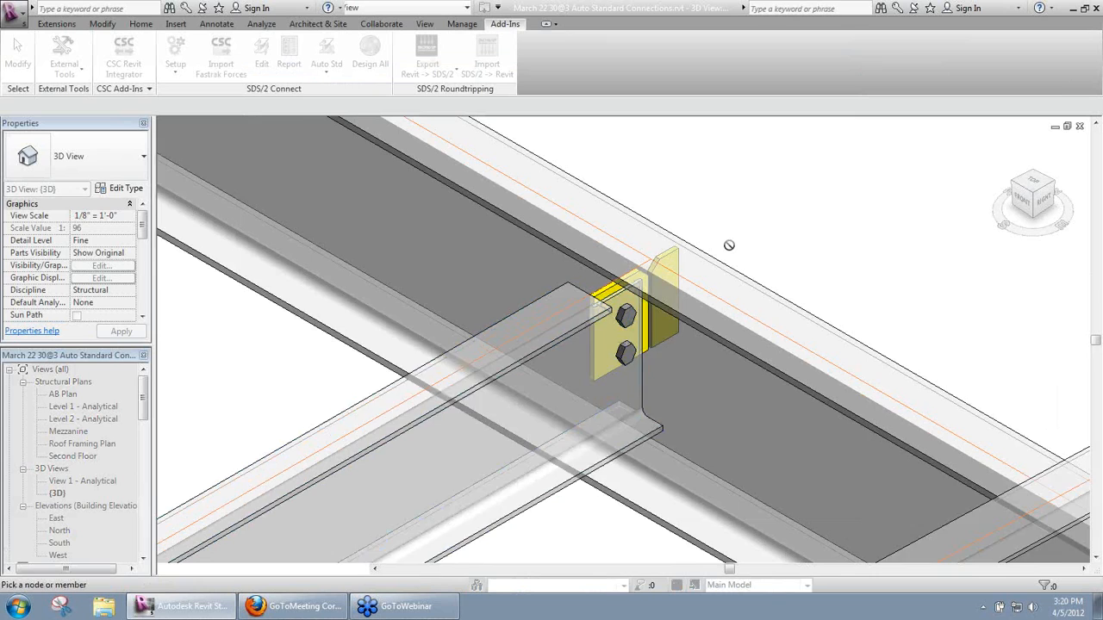
Inspect the plate and opposite stiffener, enable Try two bolt-column shear tabs in the connection specification, and apply it
scroll(729, 246, "up", 2)
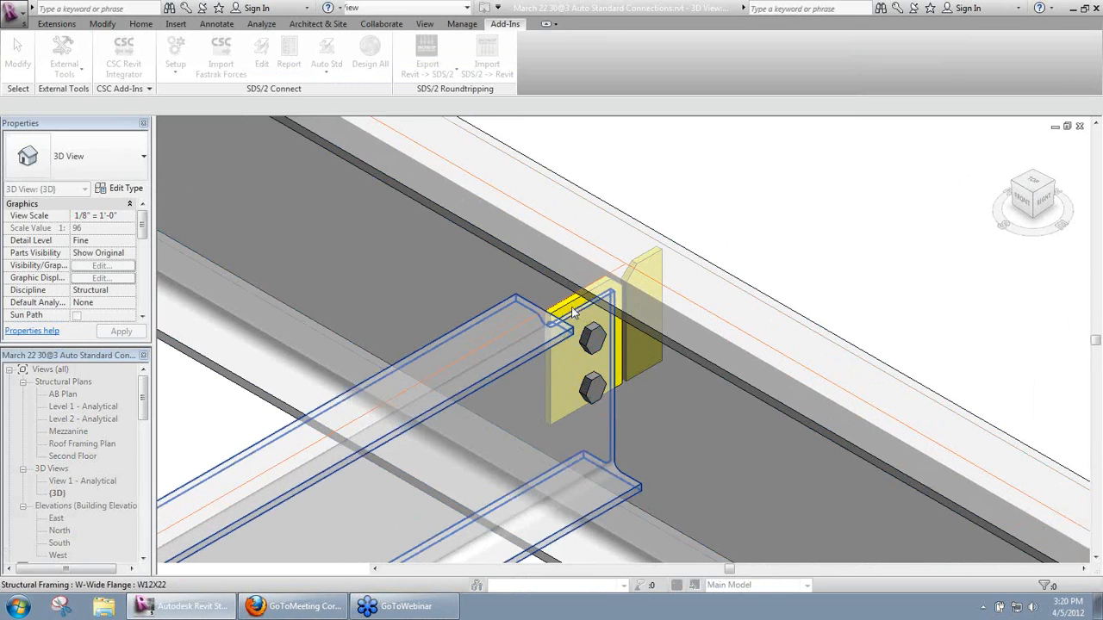
scroll(573, 314, "up", 2)
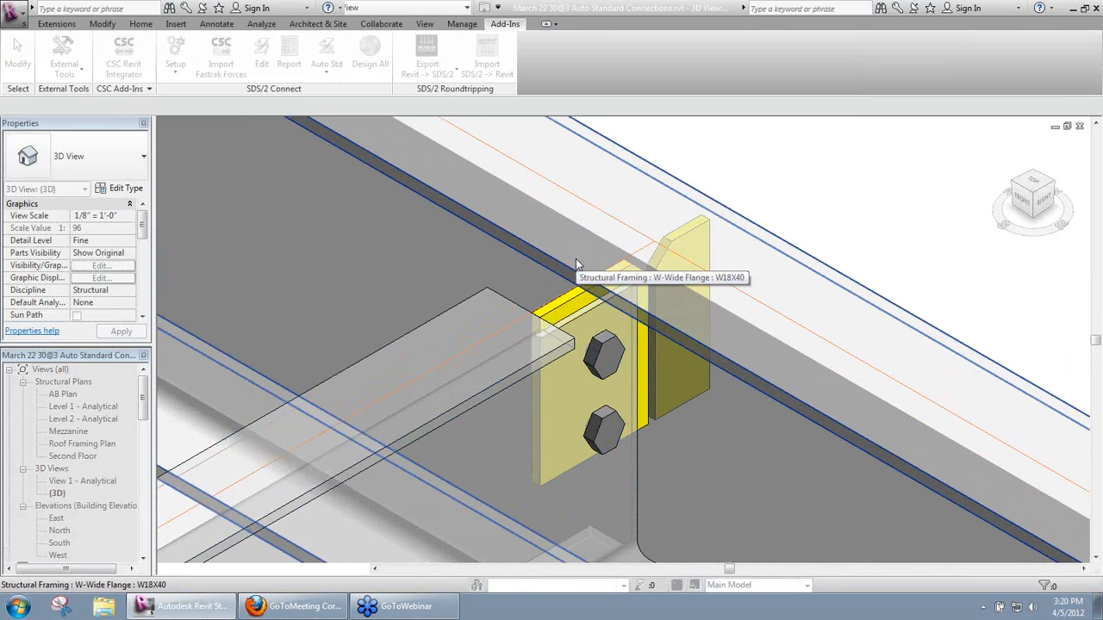
scroll(576, 258, "down", 1)
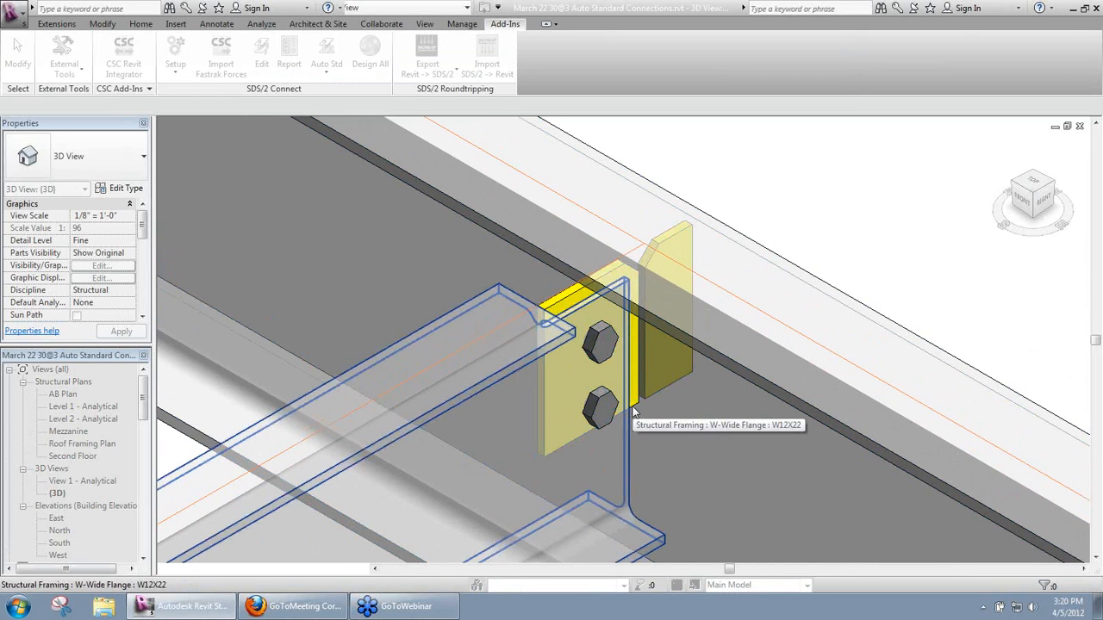
scroll(633, 410, "down", 1)
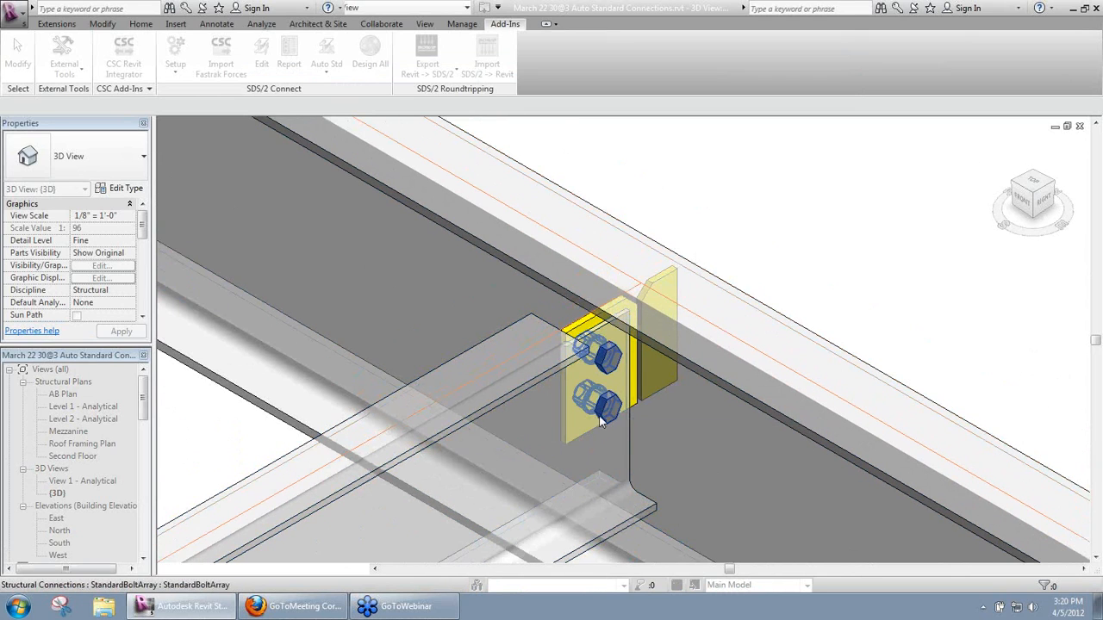
scroll(608, 408, "down", 1)
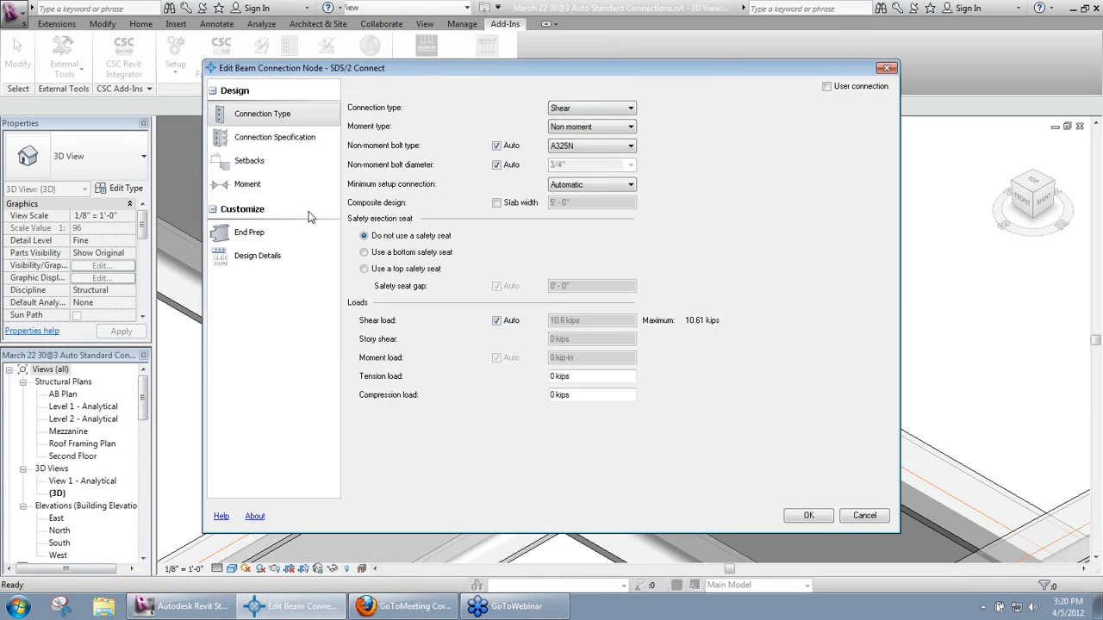
left_click(303, 138)
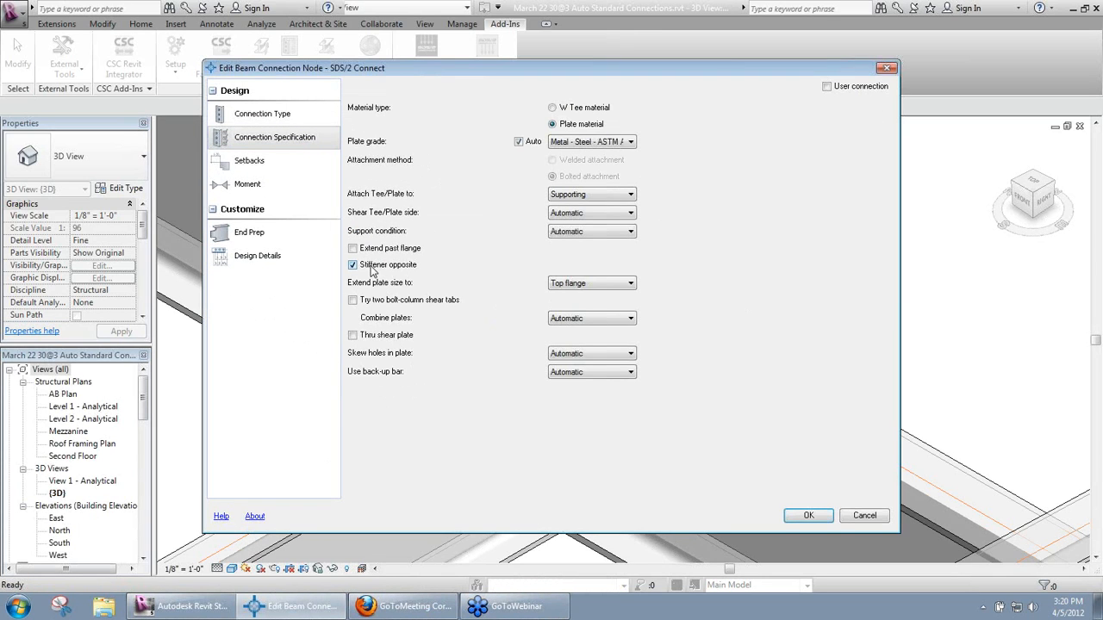
left_click(409, 302)
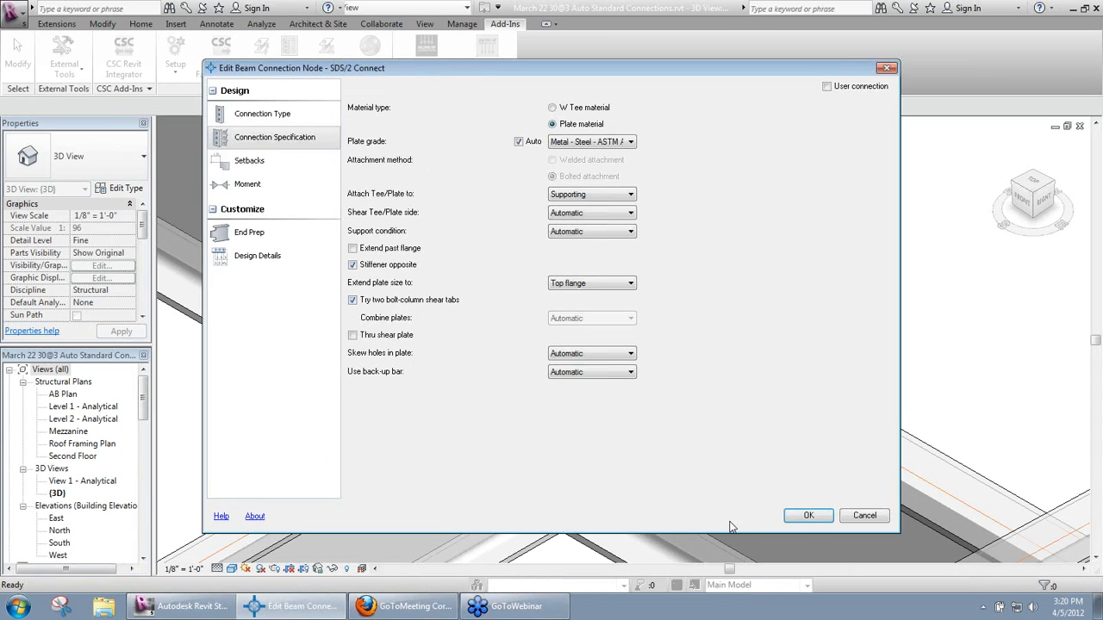
left_click(808, 516)
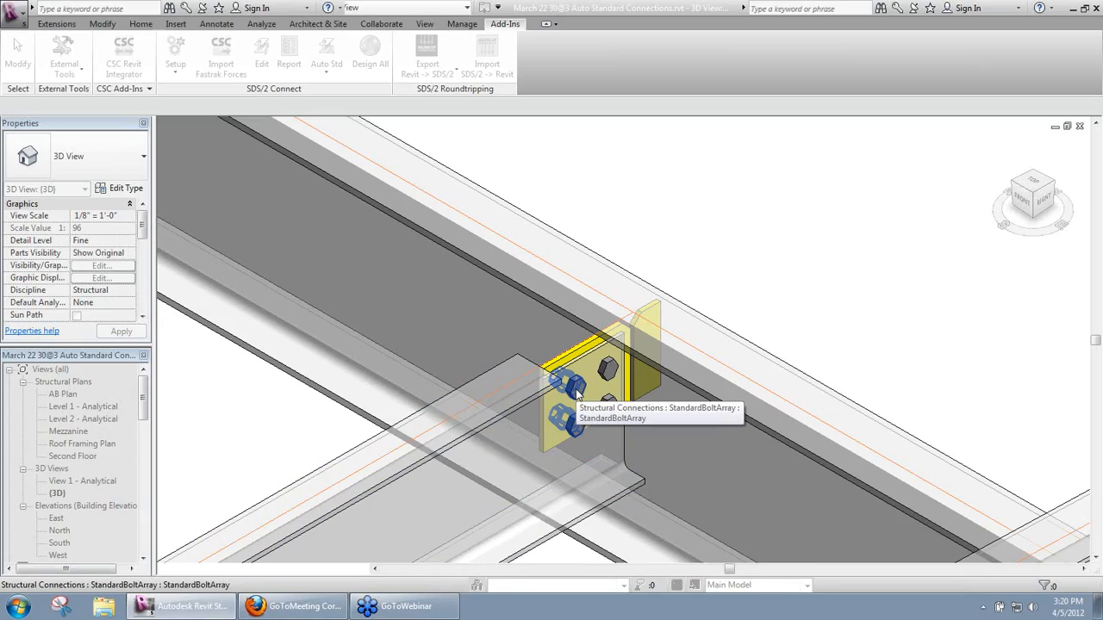
Edit the beam connection with the three-bolt plate at the HSS5X5X3/8 column and set its connection type to Shear
scroll(523, 214, "down", 5)
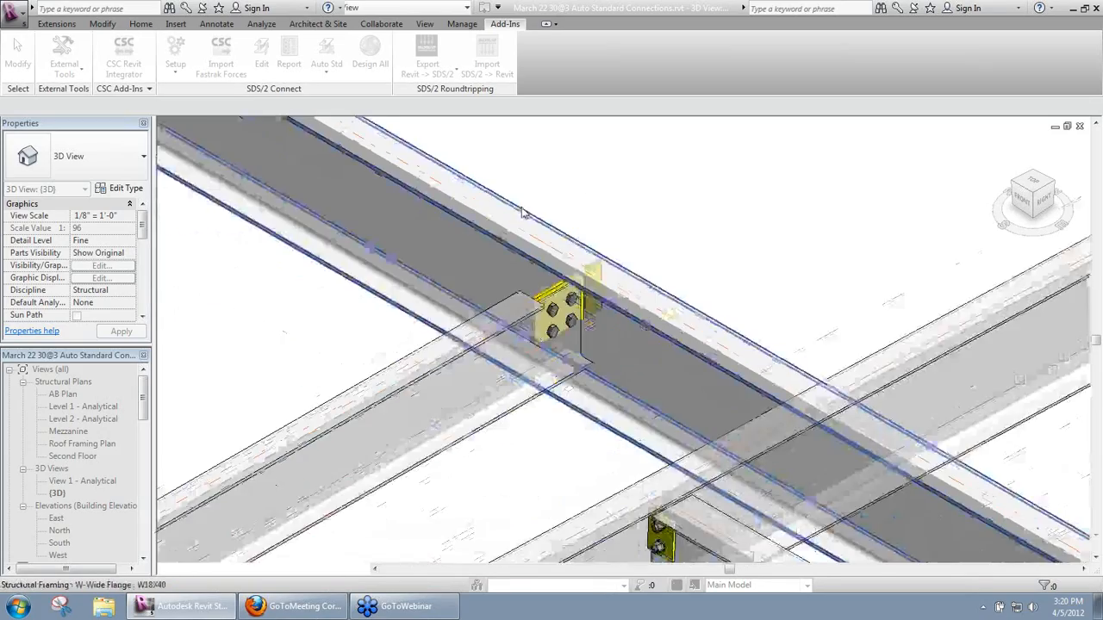
scroll(523, 214, "down", 5)
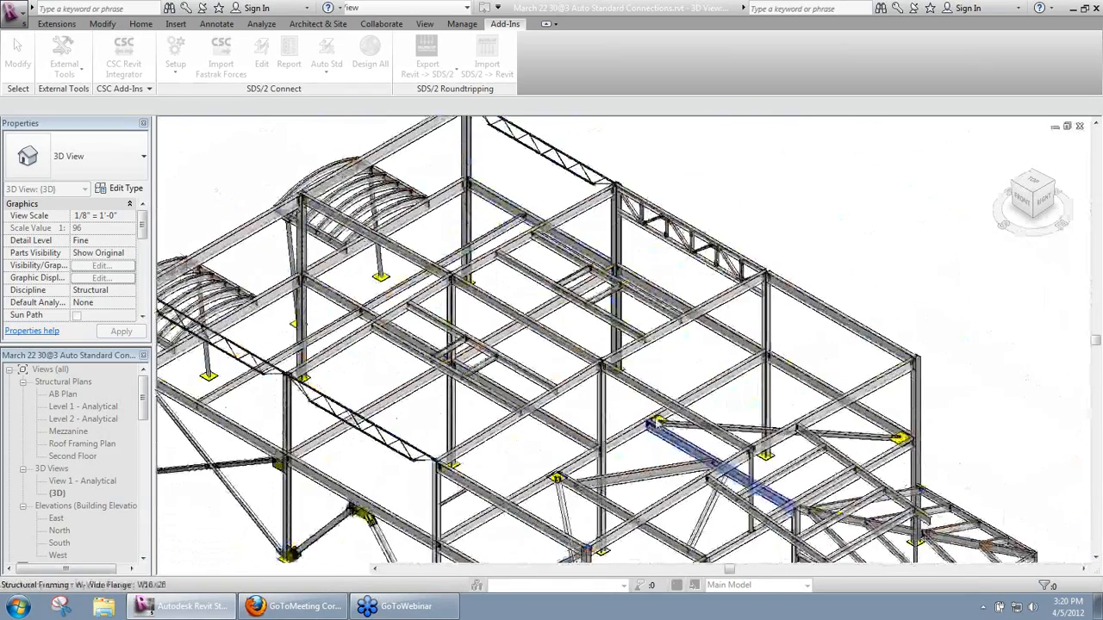
scroll(556, 351, "up", 3)
scroll(666, 347, "up", 5)
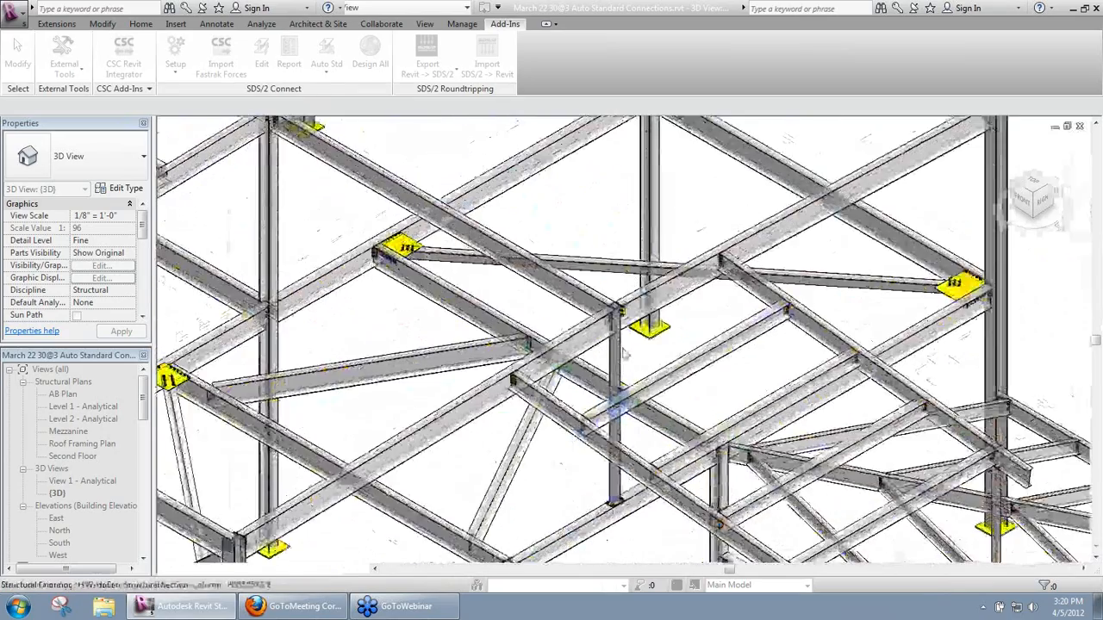
scroll(666, 347, "up", 6)
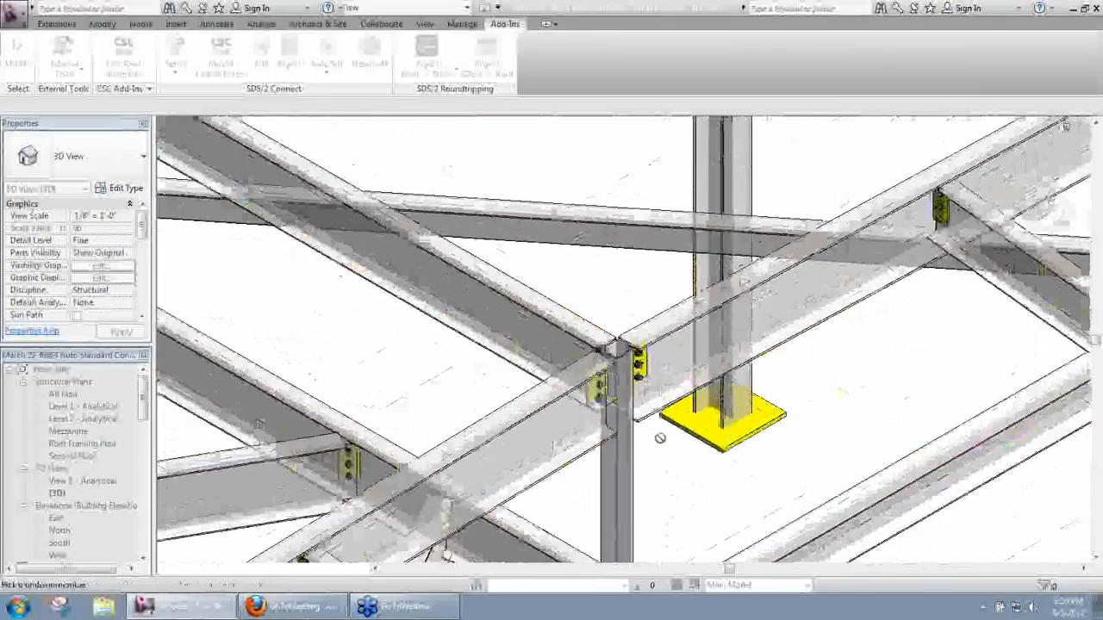
scroll(475, 251, "up", 3)
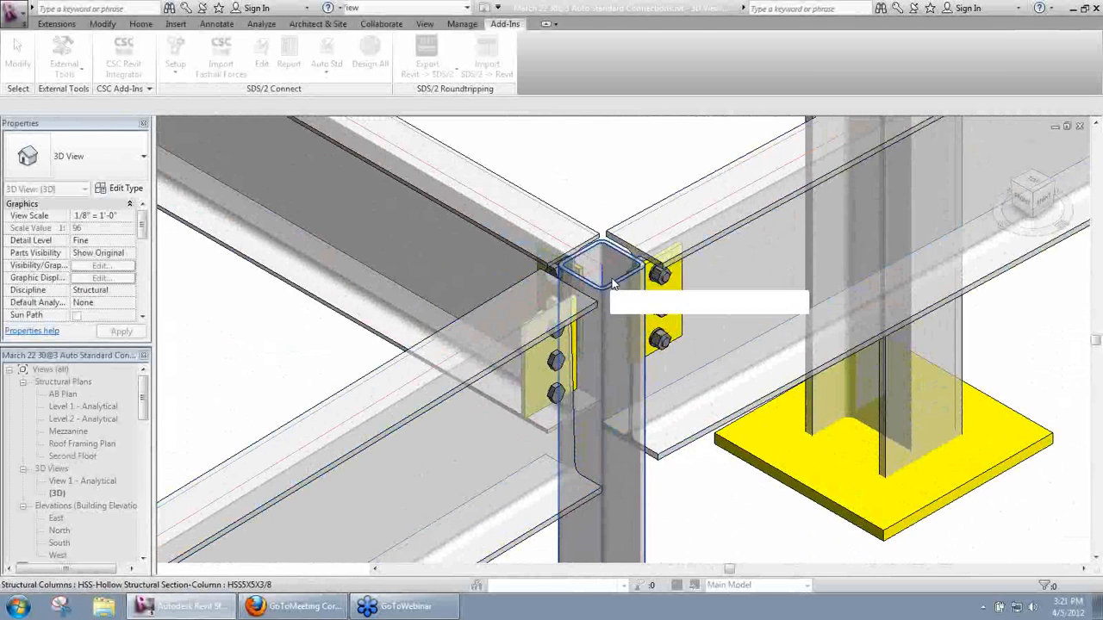
scroll(565, 365, "up", 2)
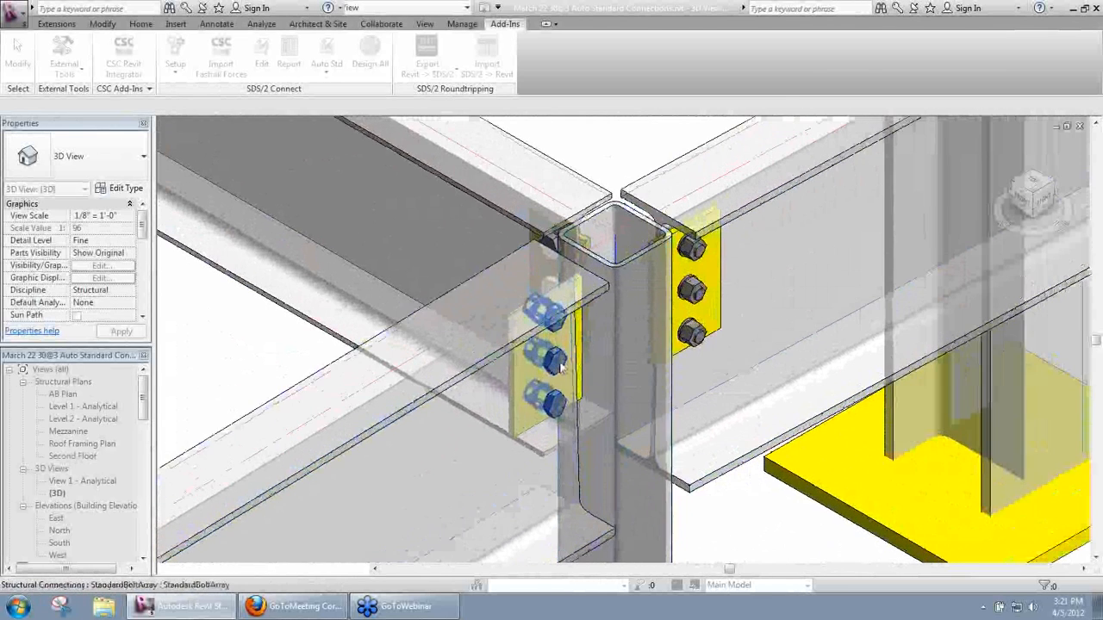
left_click(559, 365)
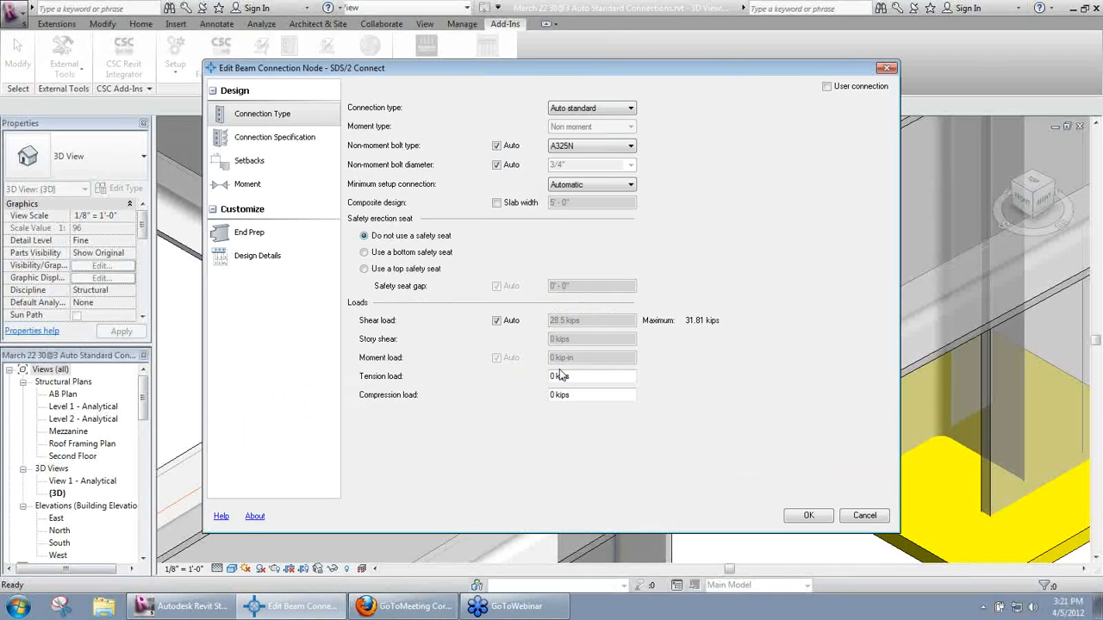
left_click(581, 110)
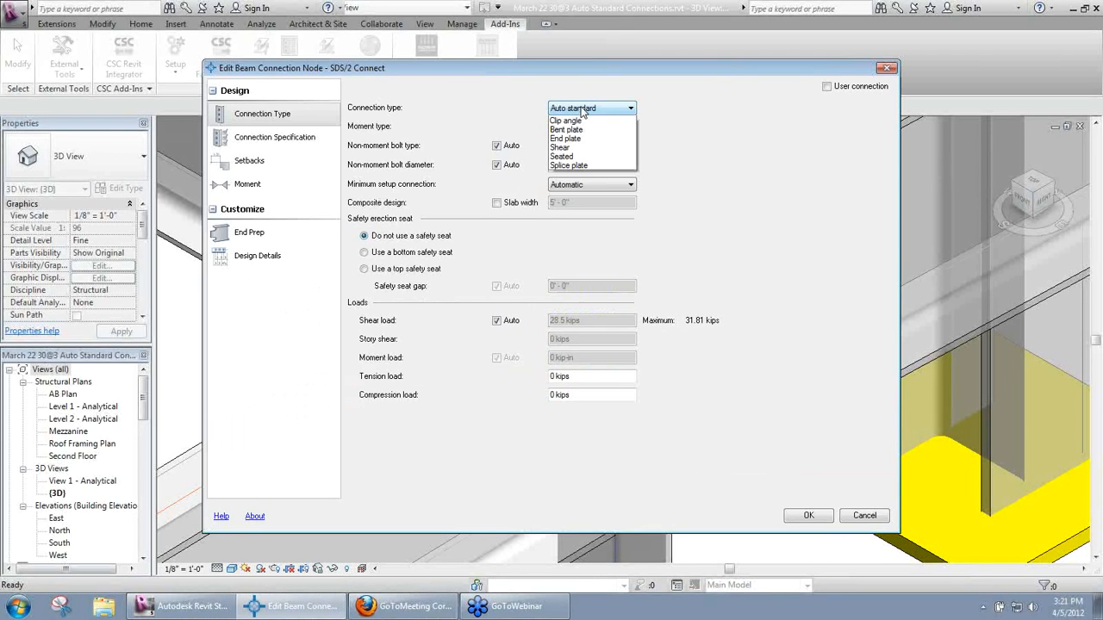
left_click(573, 166)
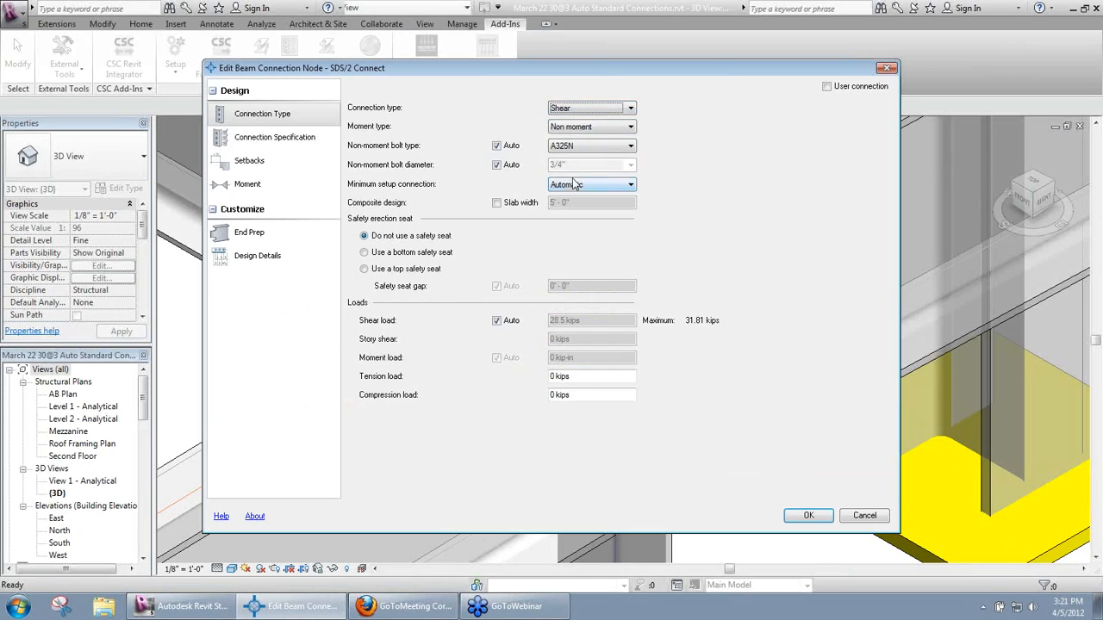
Enable Thru shear plate in the connection specification, apply it, and inspect the plate through the HSS column
left_click(303, 148)
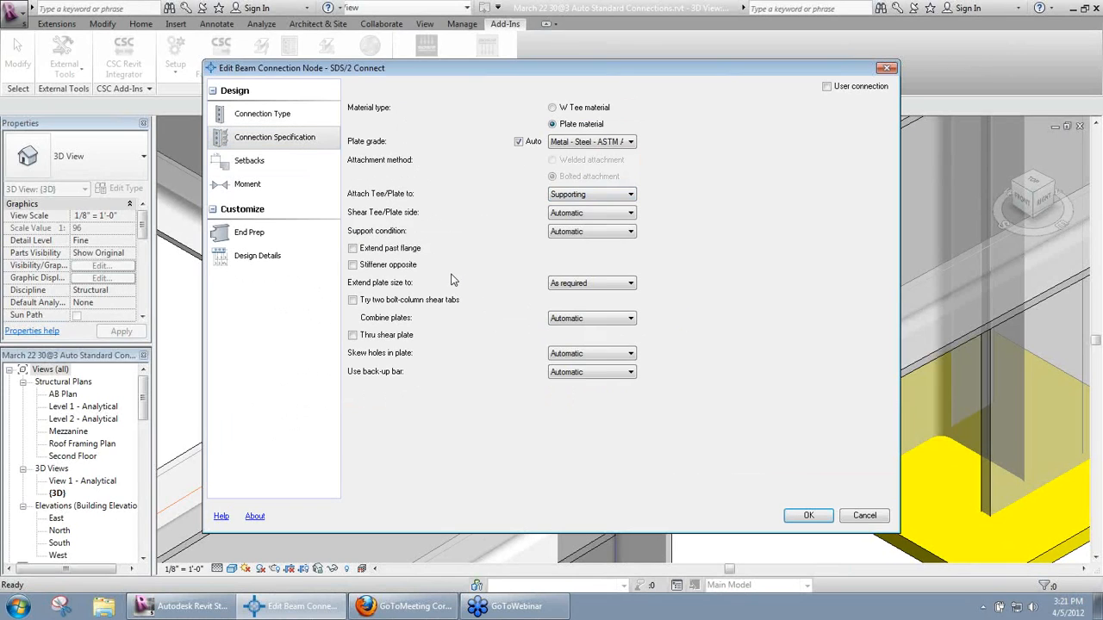
left_click(372, 338)
left_click(808, 515)
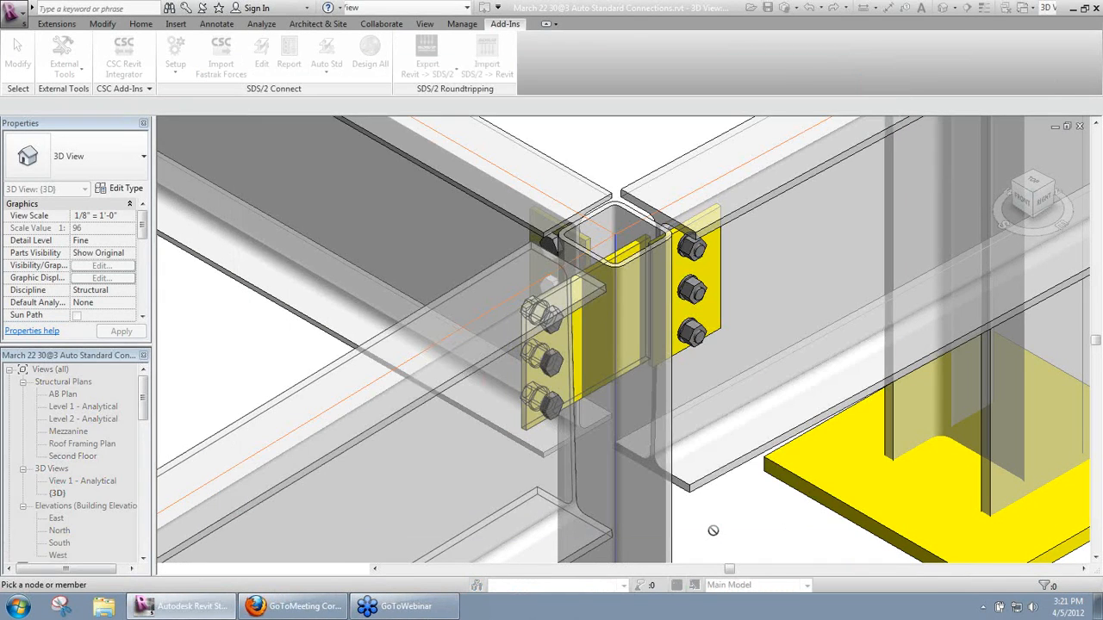
scroll(584, 259, "up", 2)
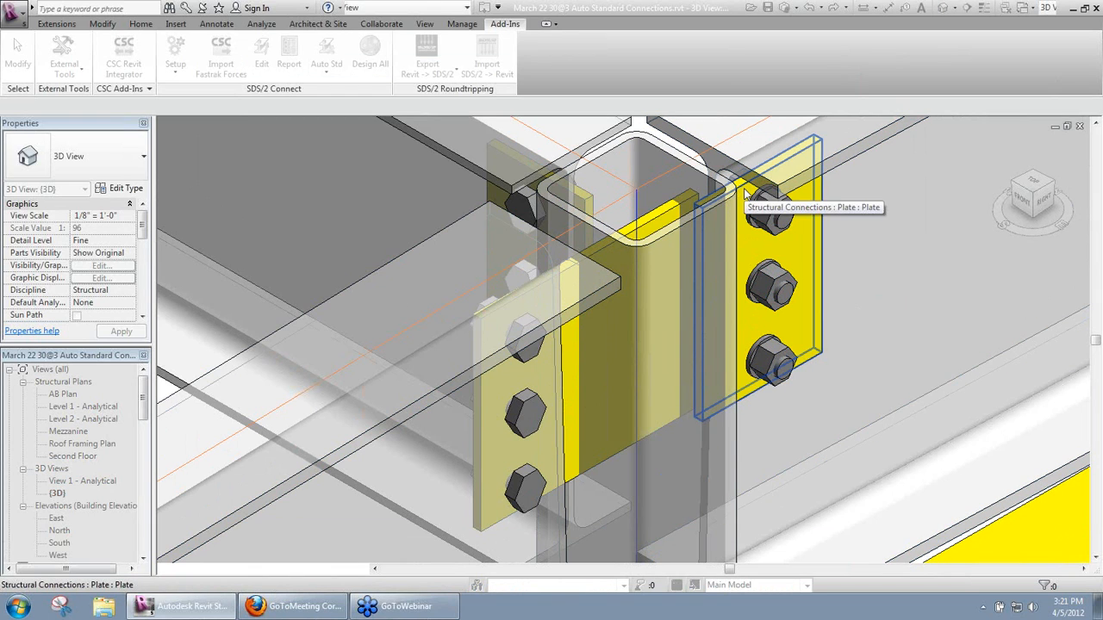
scroll(719, 248, "down", 1)
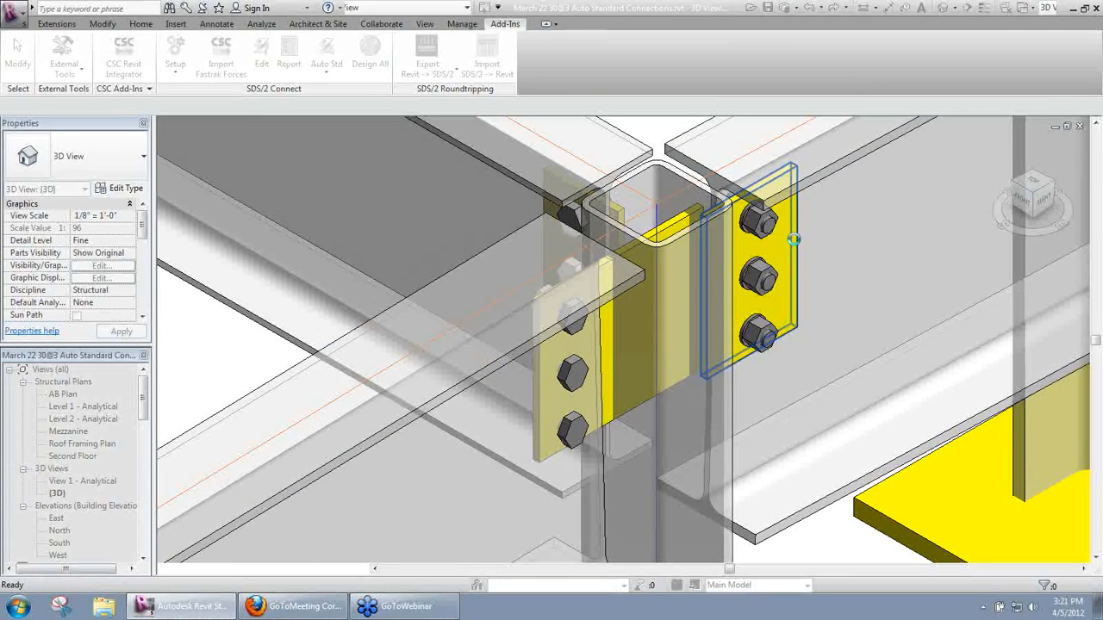
Set the connection type to Shear for the beam opposite the thru-plate connection at the HSS column, check its connection specification, and apply
double_click(776, 277)
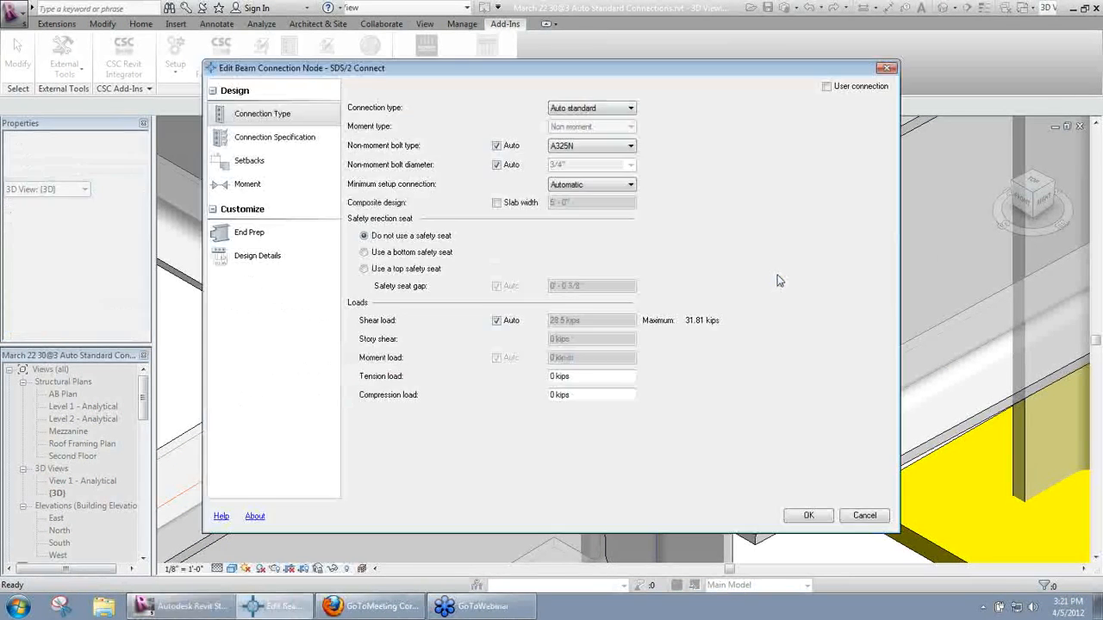
left_click(621, 109)
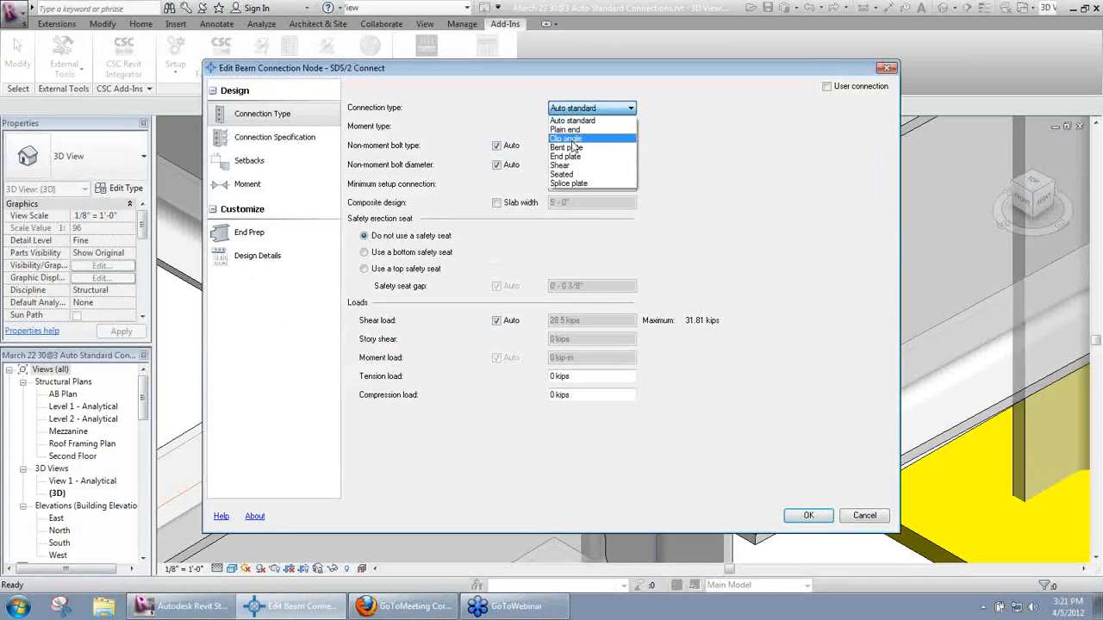
left_click(577, 166)
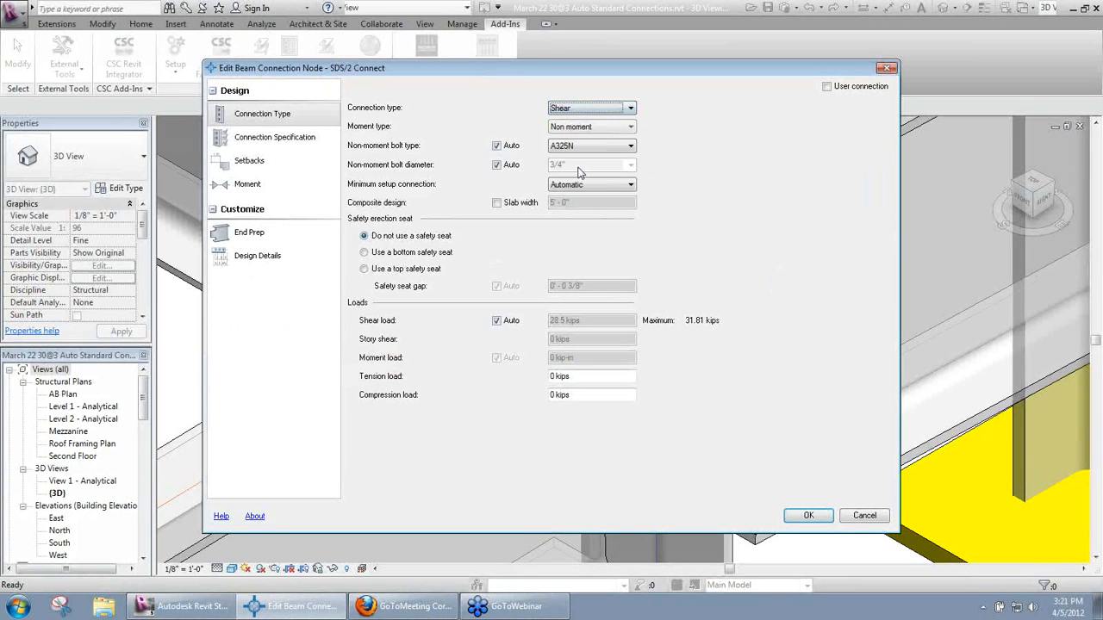
left_click(295, 141)
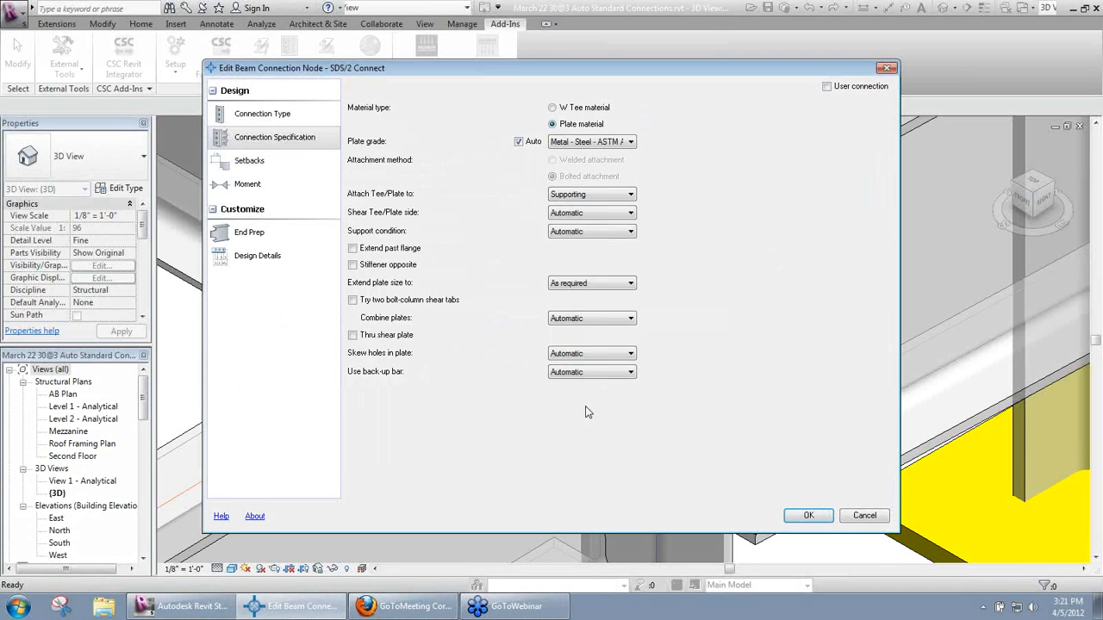
left_click(806, 515)
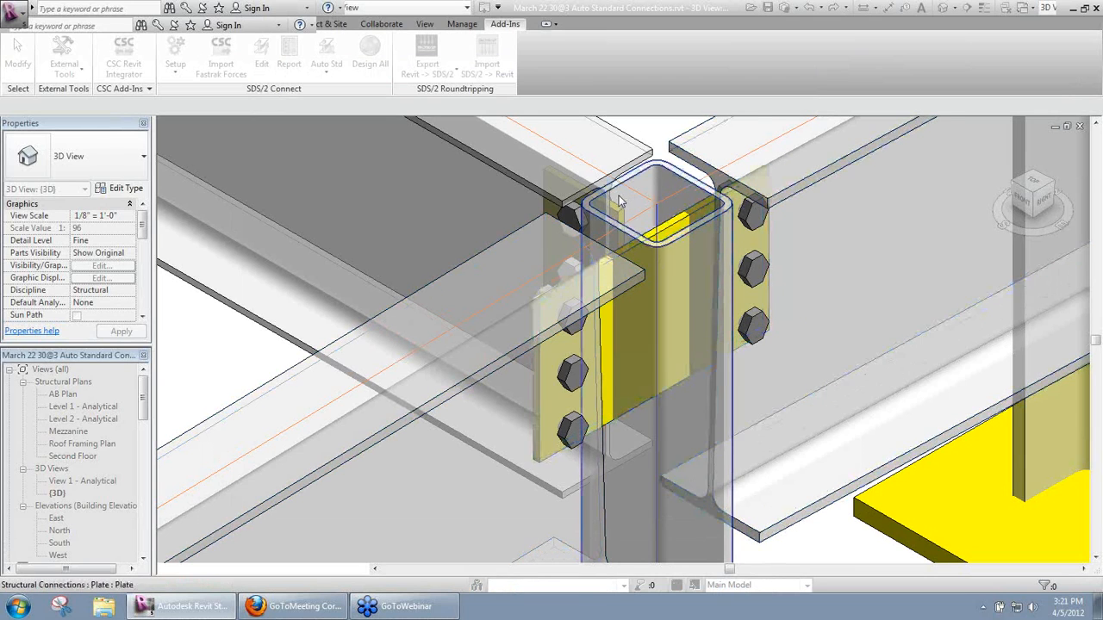
Set the perpendicular beam's connection at the HSS column to Shear with Thru shear plate enabled, apply it, and inspect the plate intersection
scroll(619, 196, "up", 1)
scroll(618, 201, "up", 1)
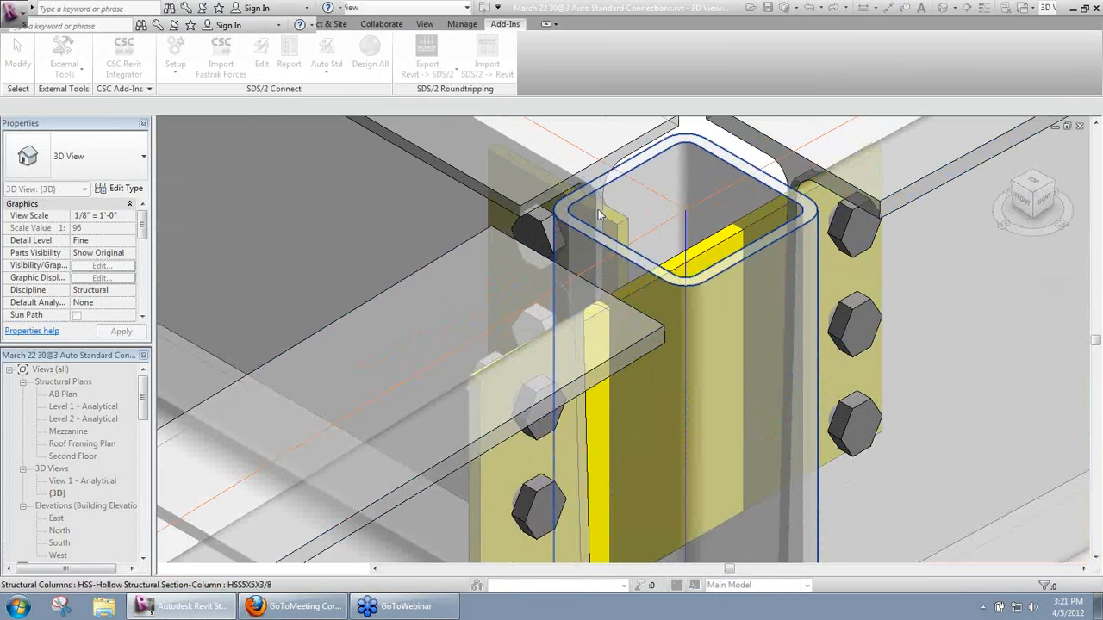
left_click(536, 220)
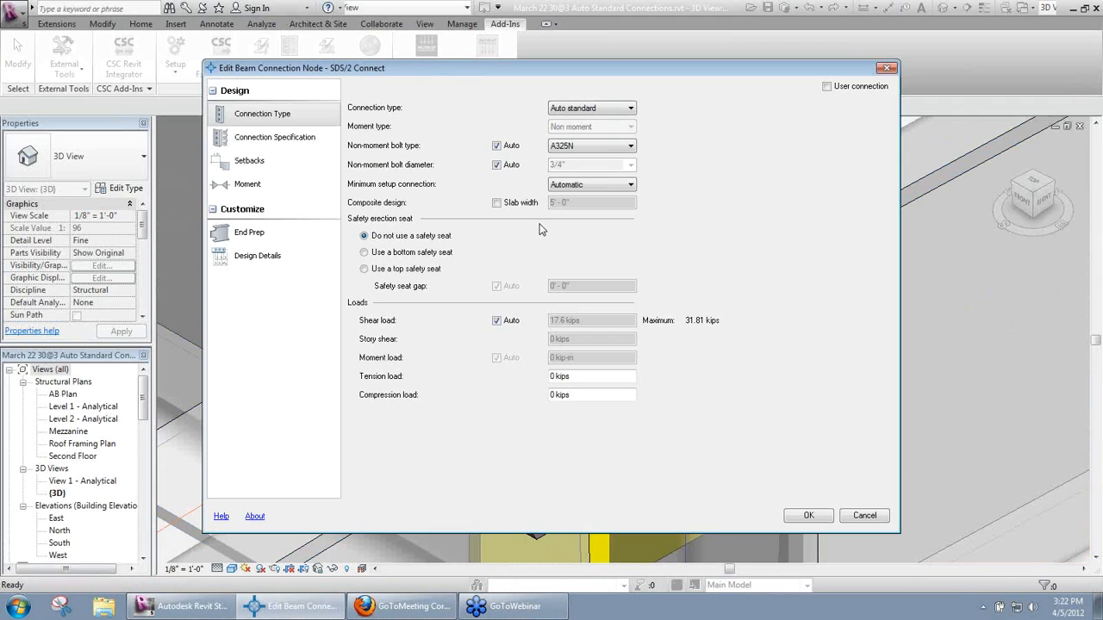
left_click(593, 110)
left_click(590, 172)
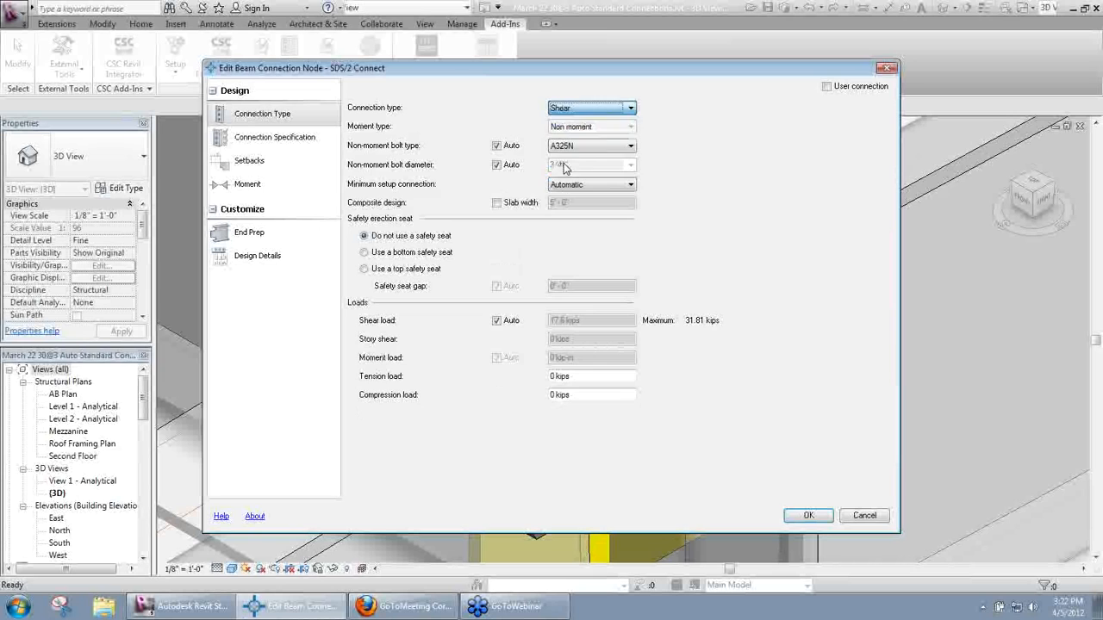
left_click(291, 143)
left_click(371, 337)
left_click(793, 516)
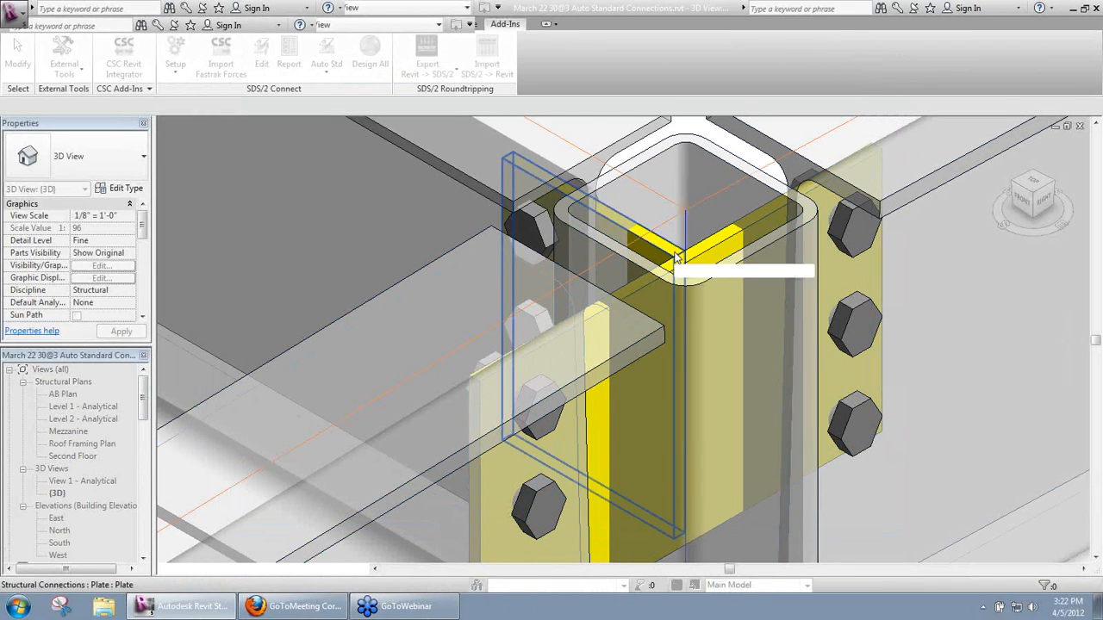
scroll(681, 259, "up", 2)
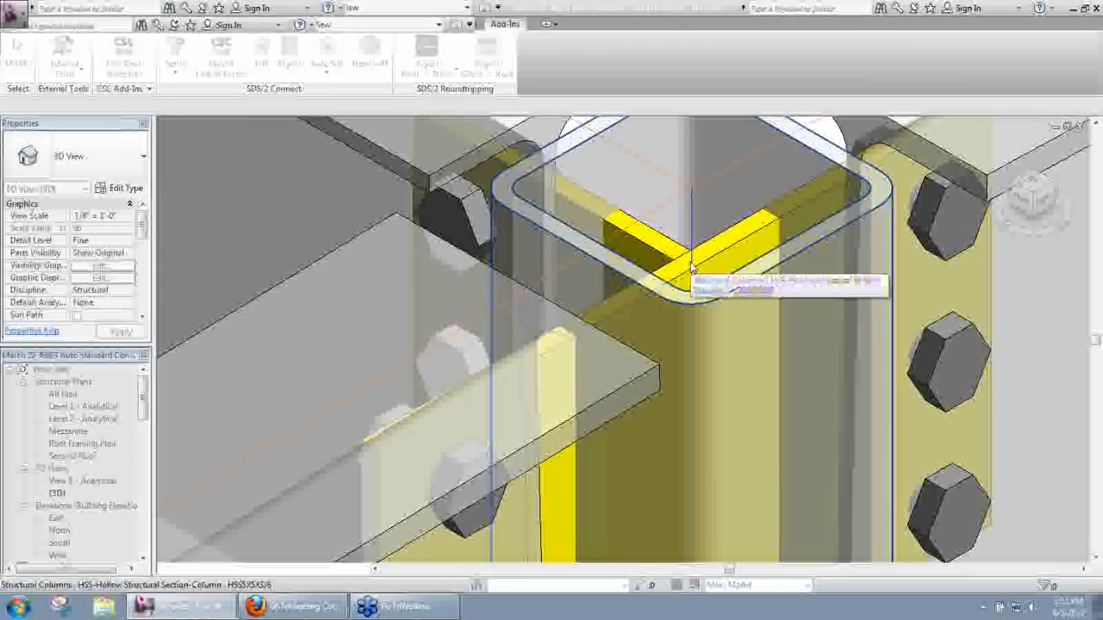
scroll(680, 274, "down", 2)
scroll(676, 276, "down", 3)
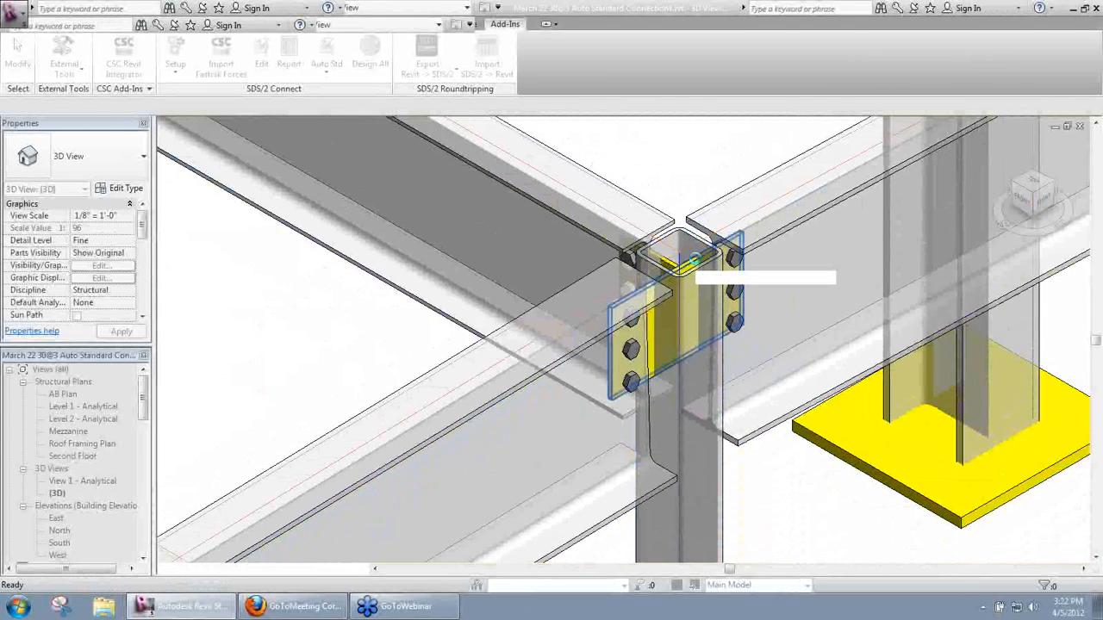
Review the Combine plates choices in the thru-plate beam's connection specification and close the connection settings without applying changes
double_click(691, 259)
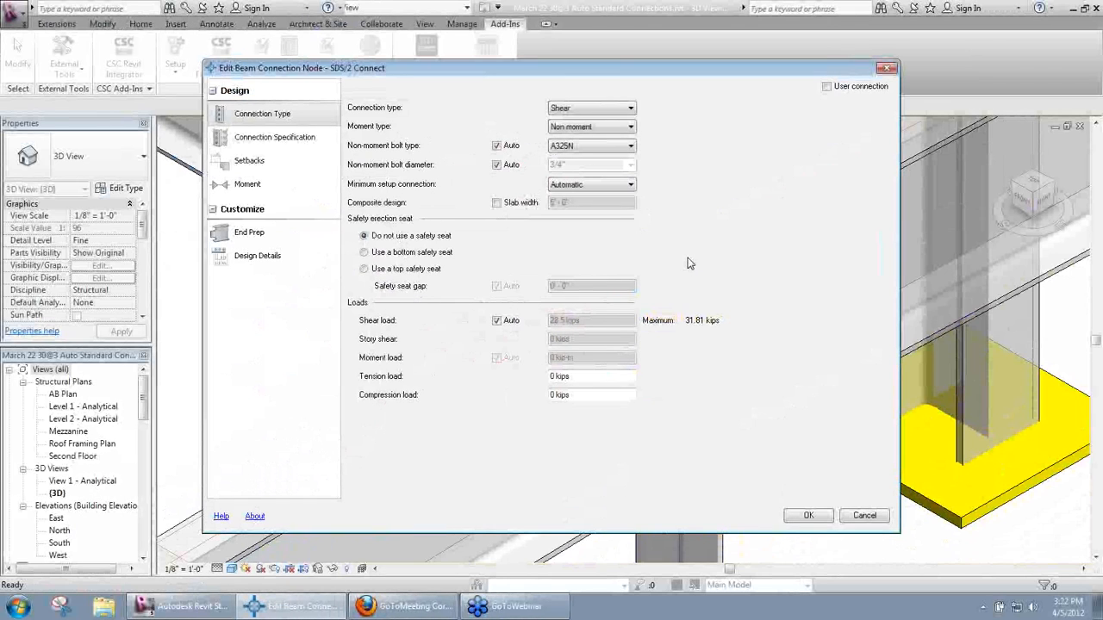
left_click(300, 145)
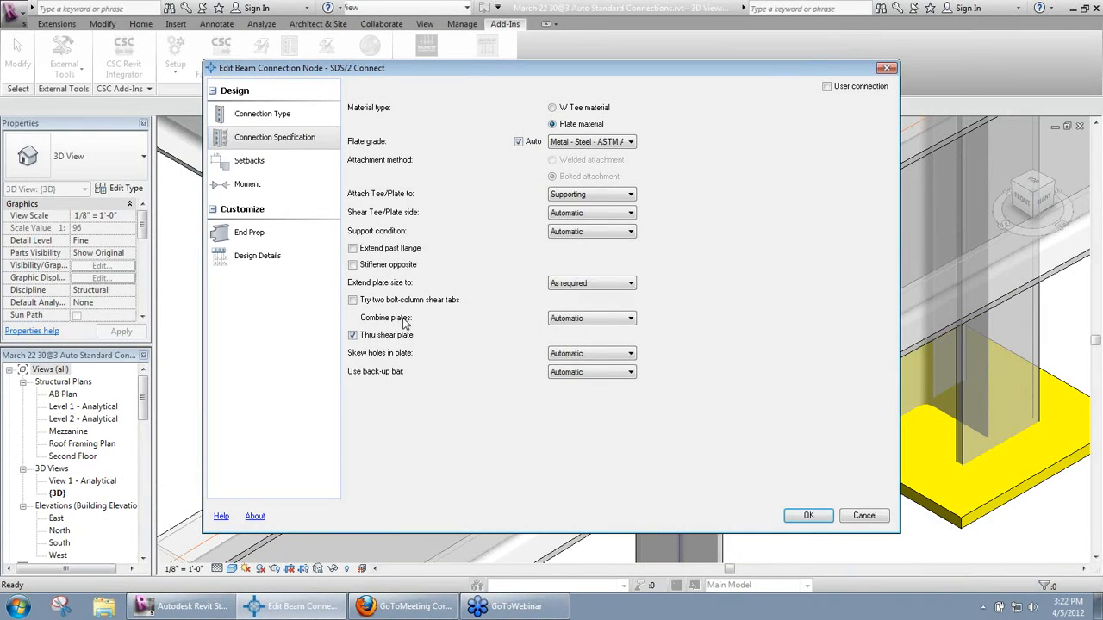
left_click(593, 319)
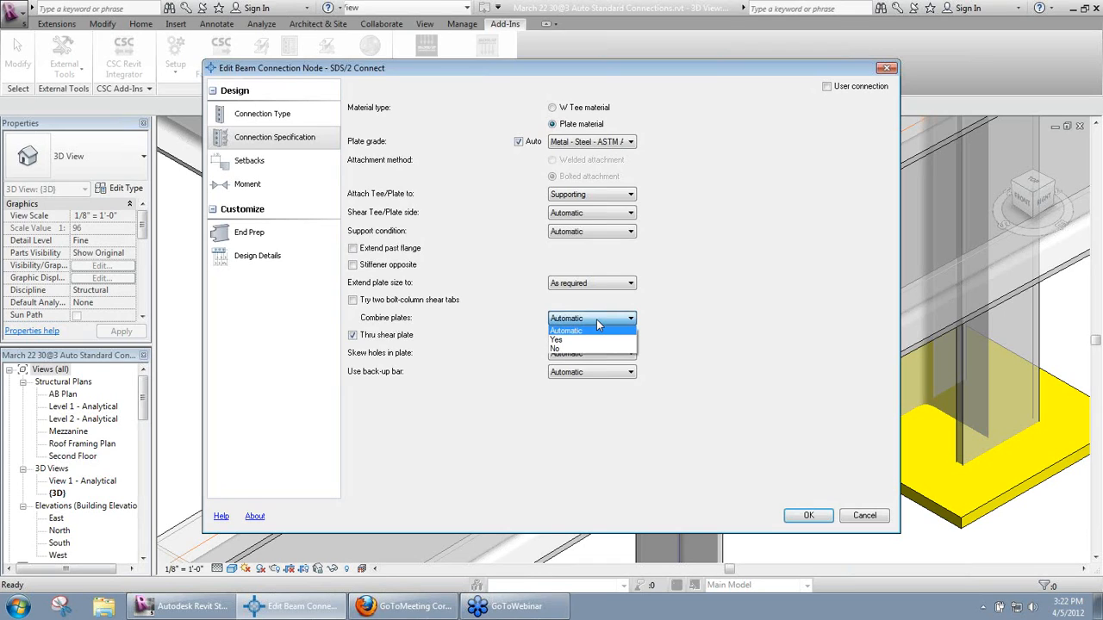
left_click(596, 320)
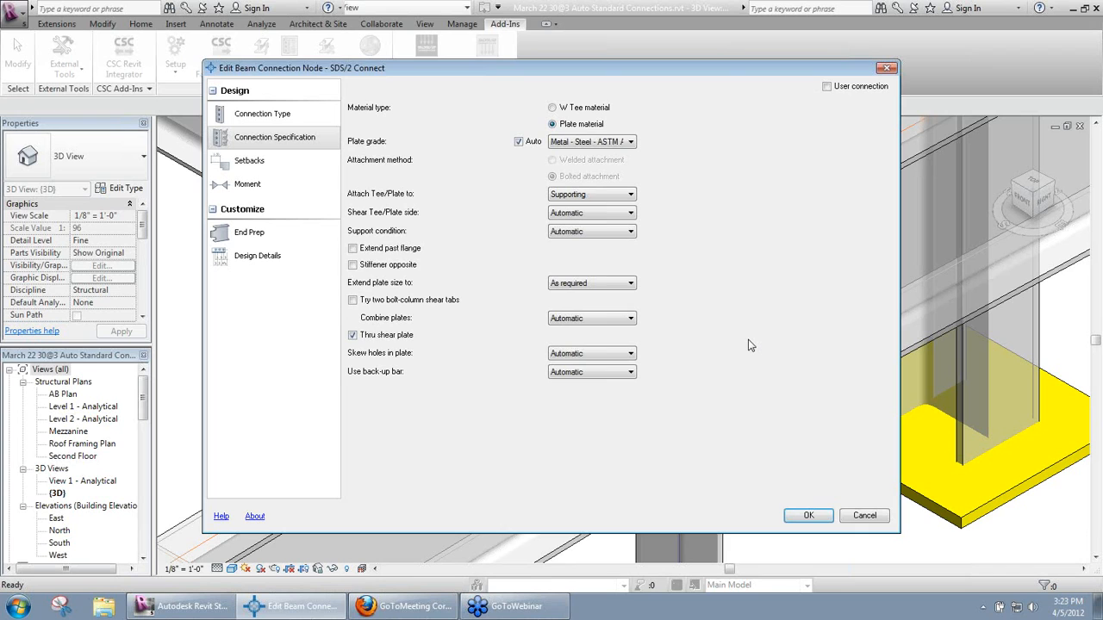
left_click(861, 517)
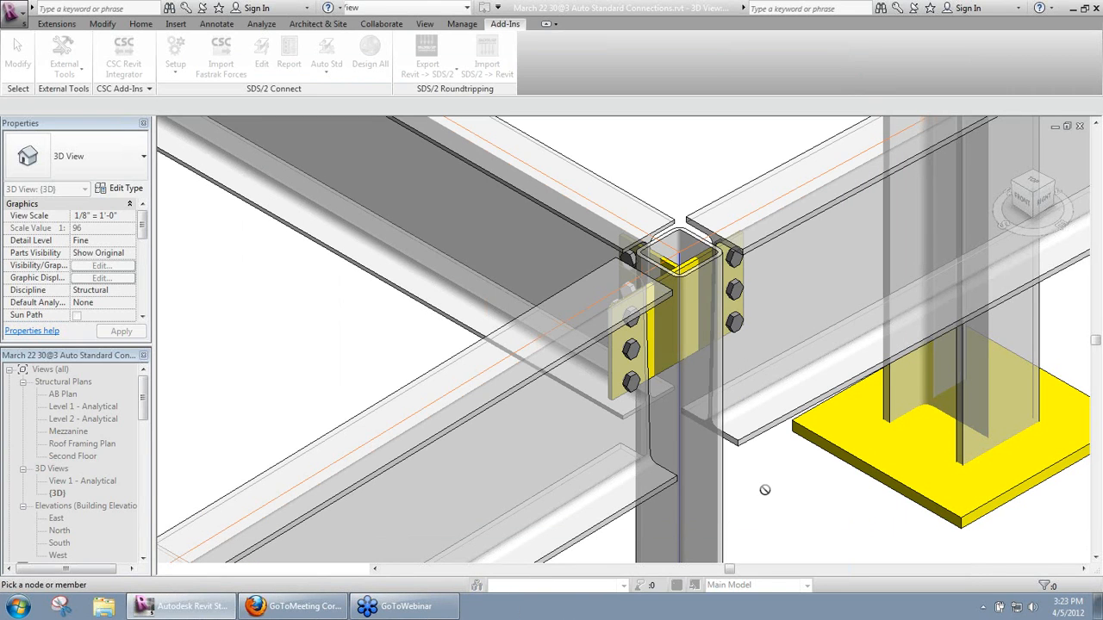
Leave connection editing and bring the entire steel structure into the 3D view
scroll(761, 490, "down", 1)
scroll(761, 489, "down", 3)
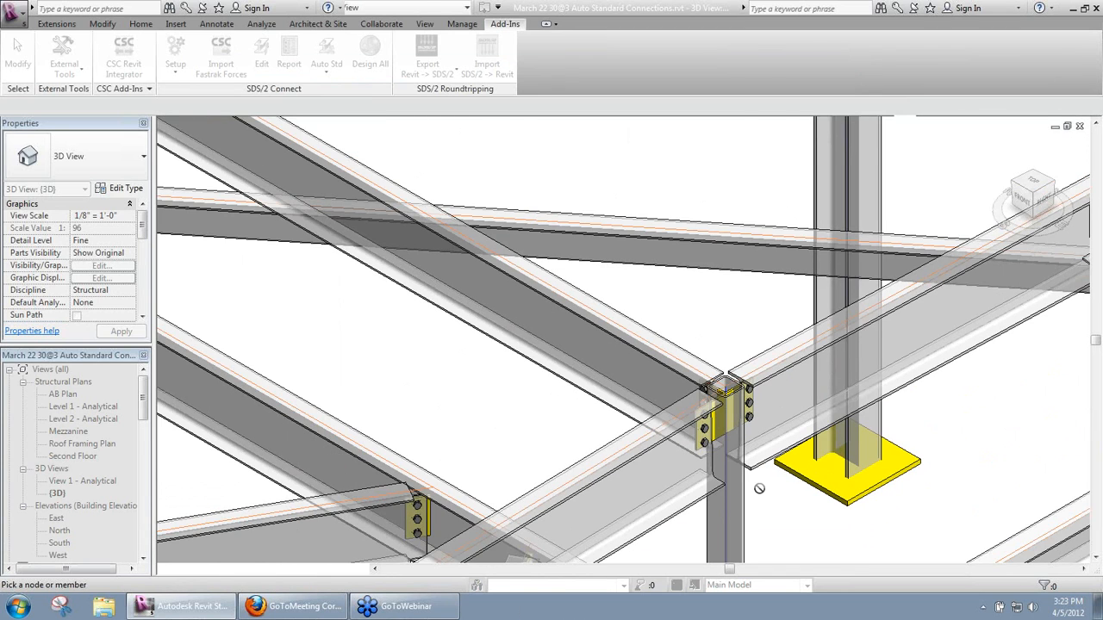
key("Escape")
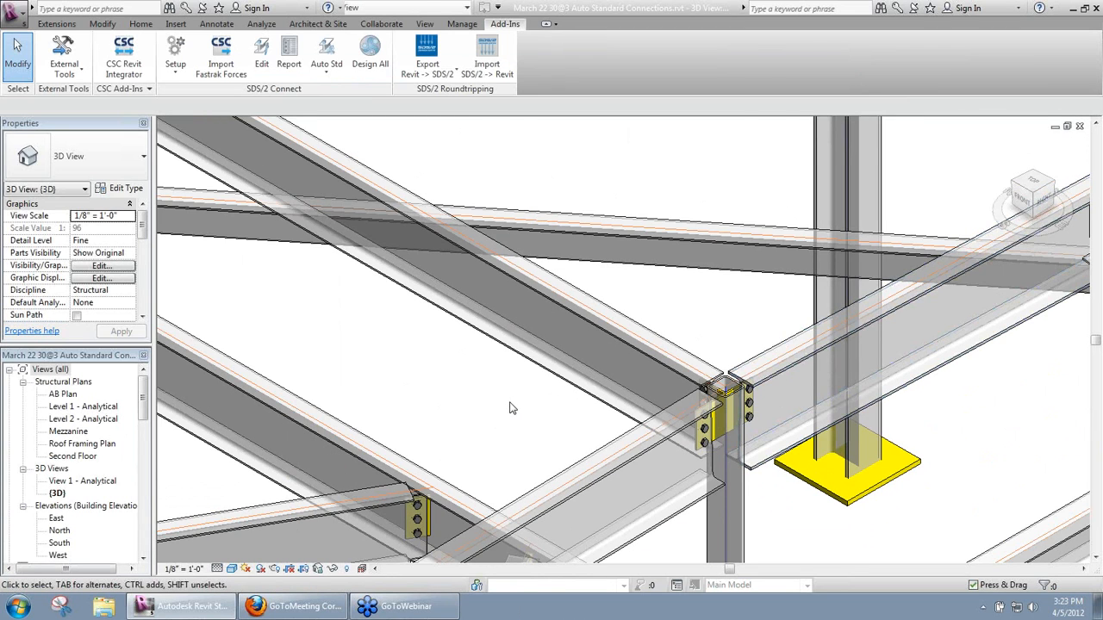
scroll(468, 385, "down", 2)
middle_click_drag(456, 369, 549, 417)
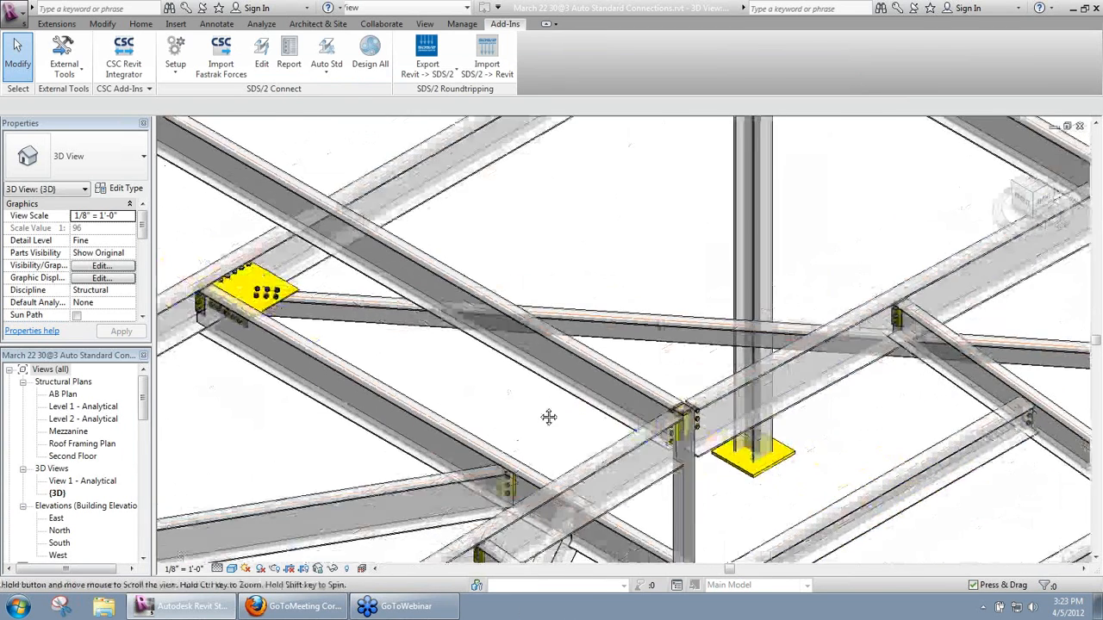
scroll(543, 412, "down", 5)
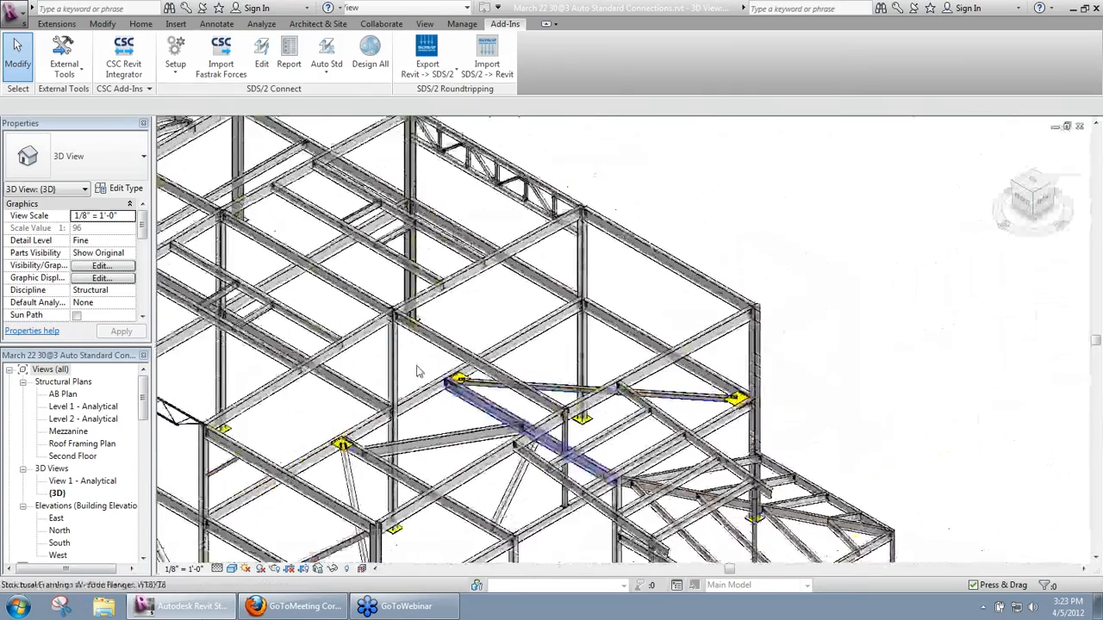
scroll(417, 372, "down", 4)
middle_click_drag(495, 384, 580, 348)
scroll(583, 365, "down", 1)
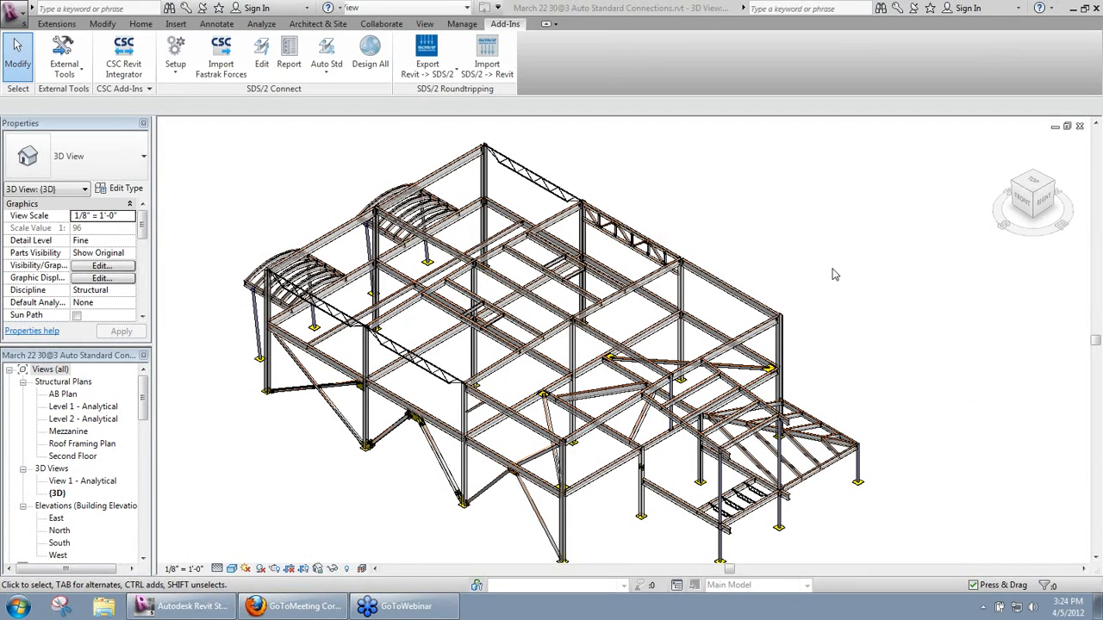
Review the project design options and bolt generation setting in the SDS/2 Connect Options and Settings, and close them without changes
scroll(572, 188, "up", 4)
scroll(513, 220, "up", 5)
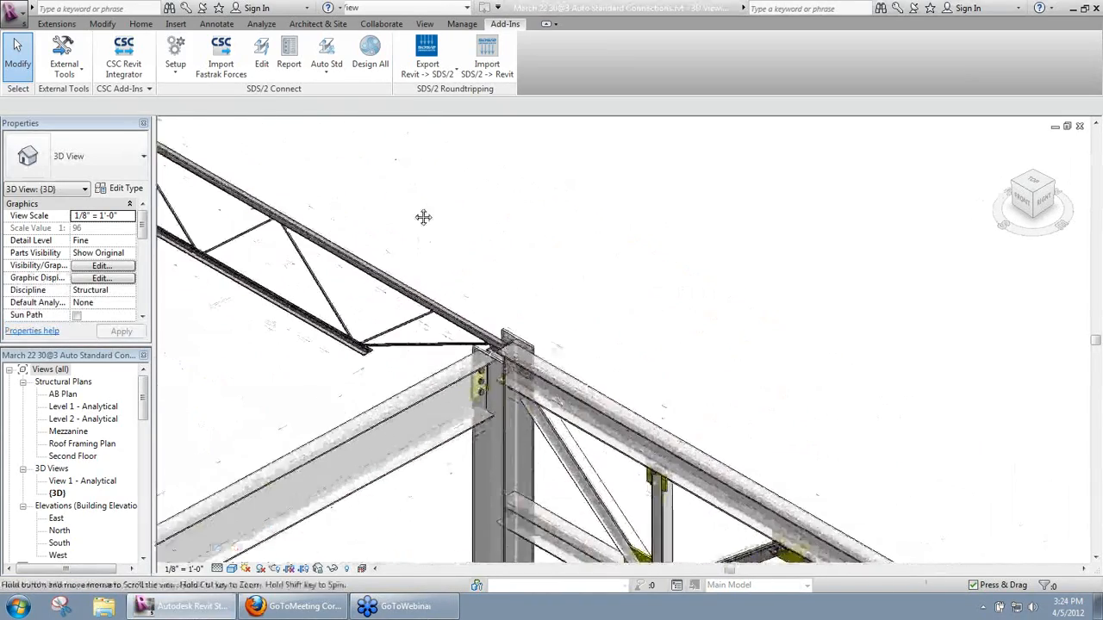
left_click(186, 69)
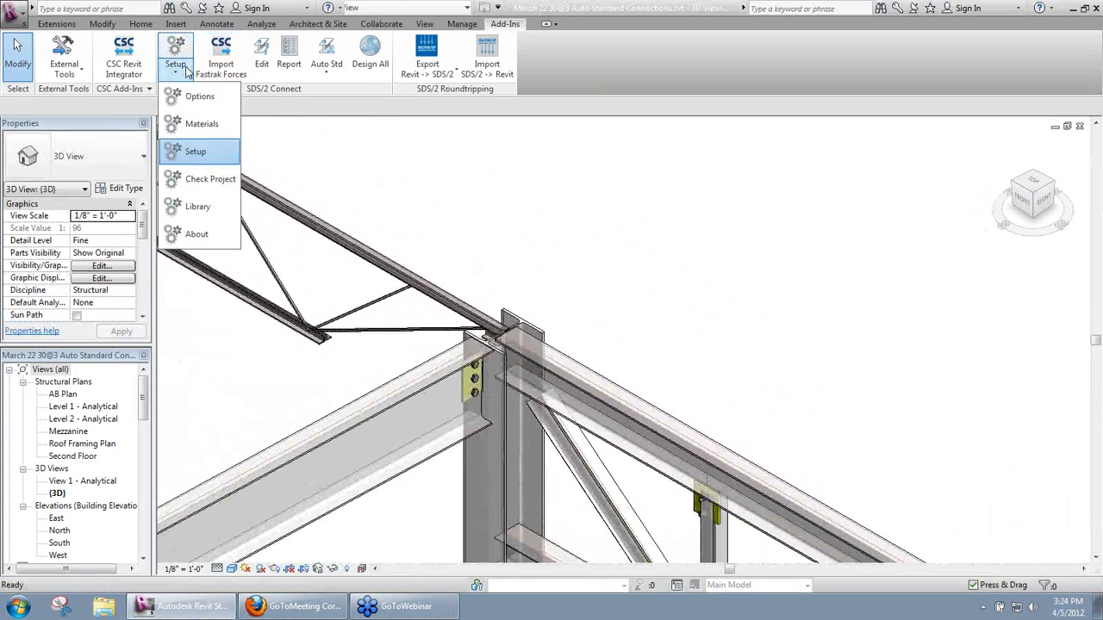
left_click(204, 105)
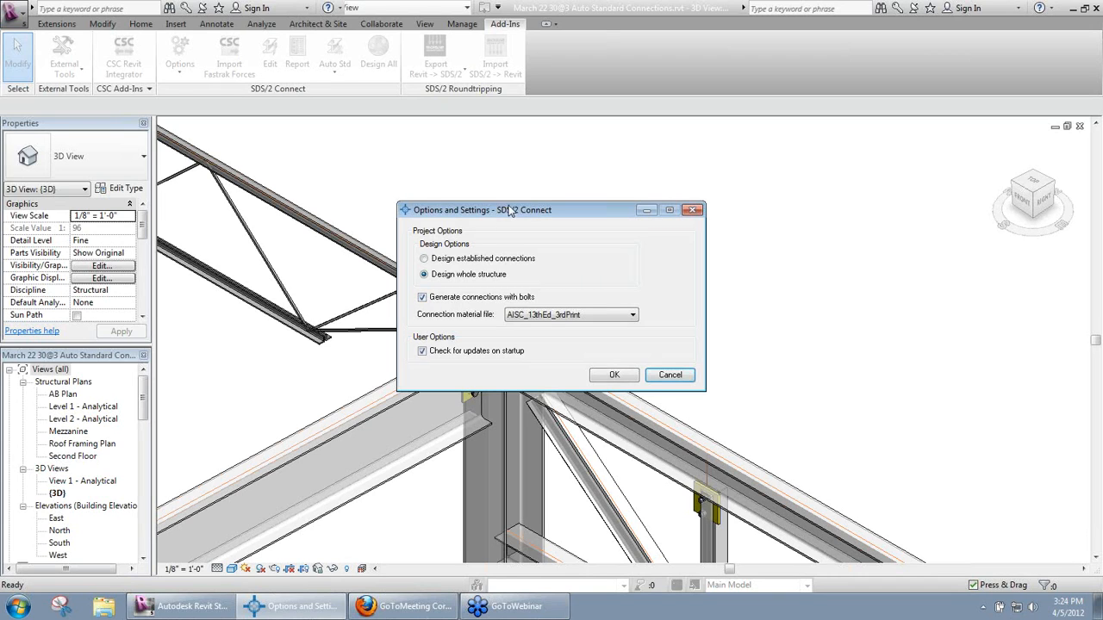
left_click_drag(500, 209, 426, 167)
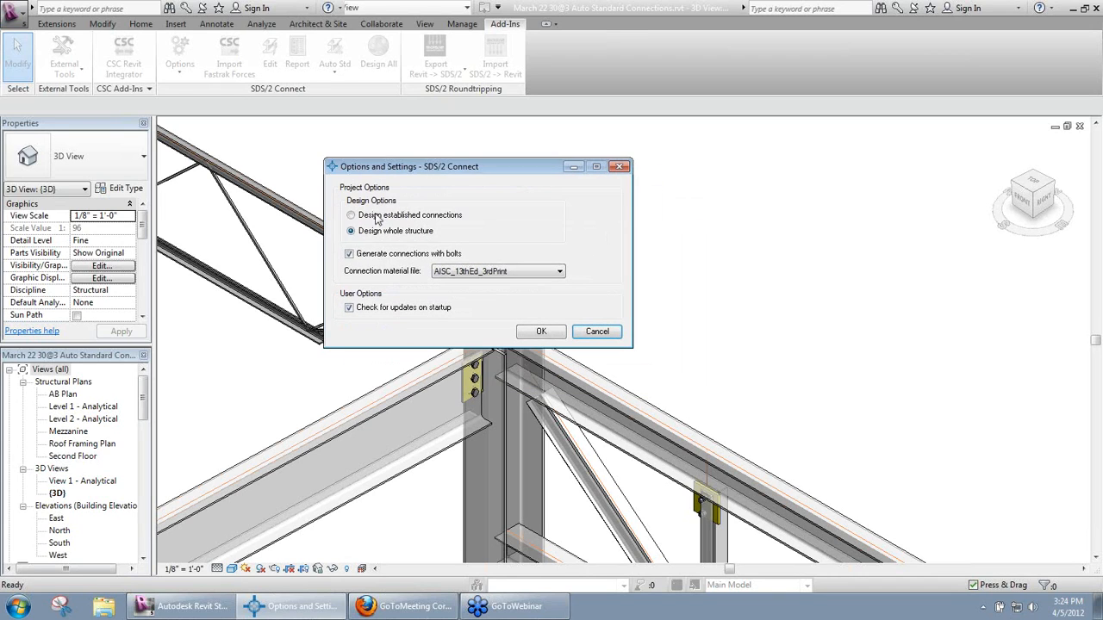
left_click(596, 334)
Compare the Medium and Coarse detail levels at the bolted column joint and return the 3D view to Fine
middle_click_drag(598, 354, 526, 272)
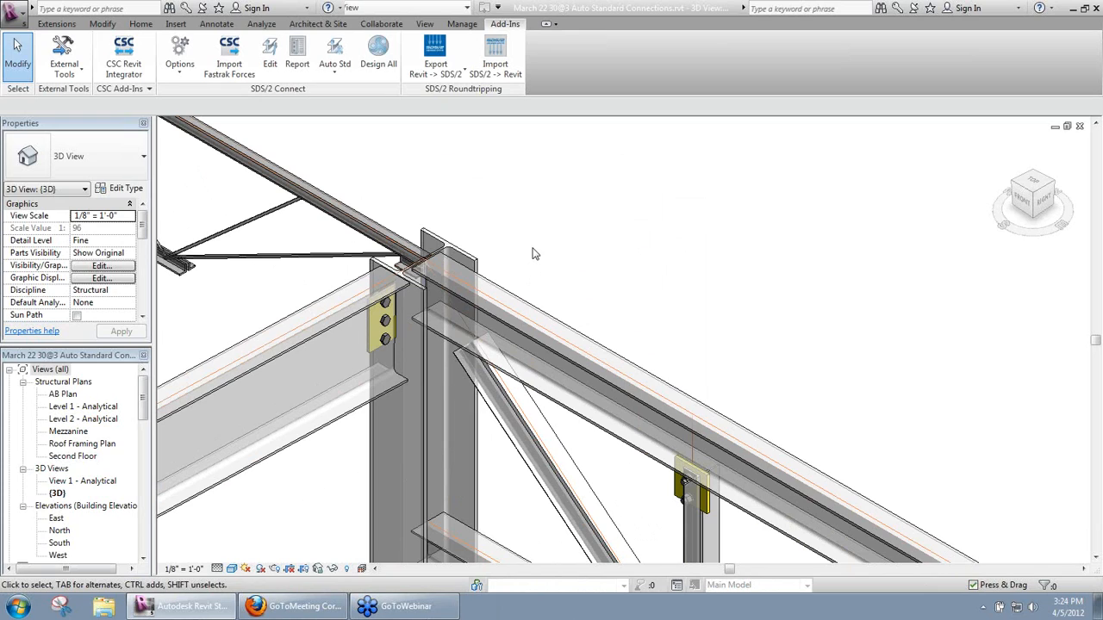
left_click(217, 569)
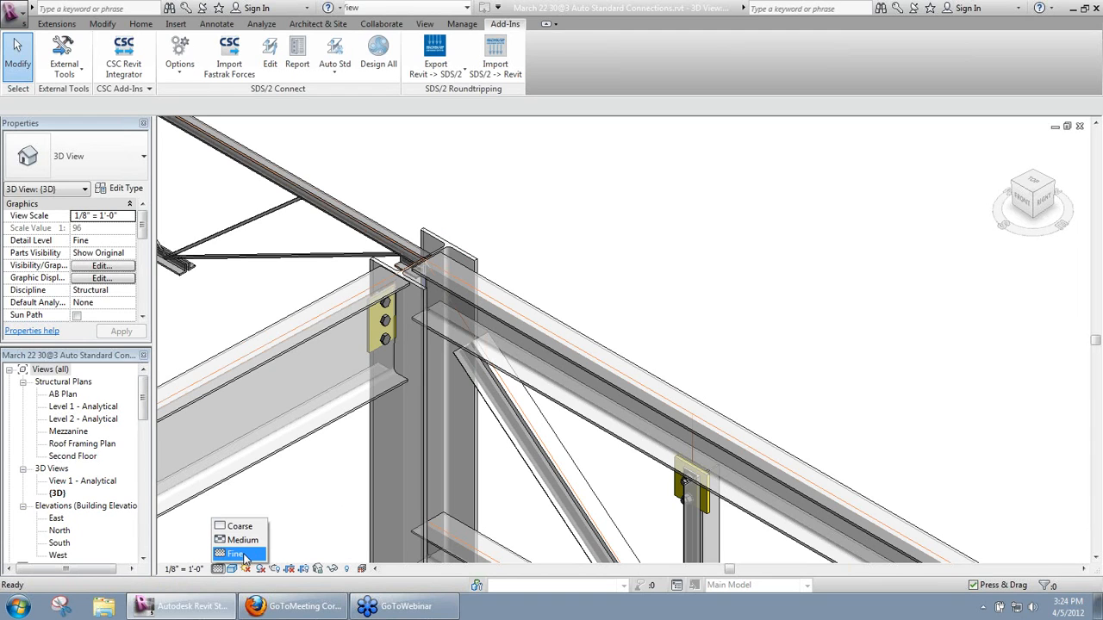
left_click(242, 540)
scroll(278, 517, "up", 2)
middle_click_drag(338, 487, 289, 528)
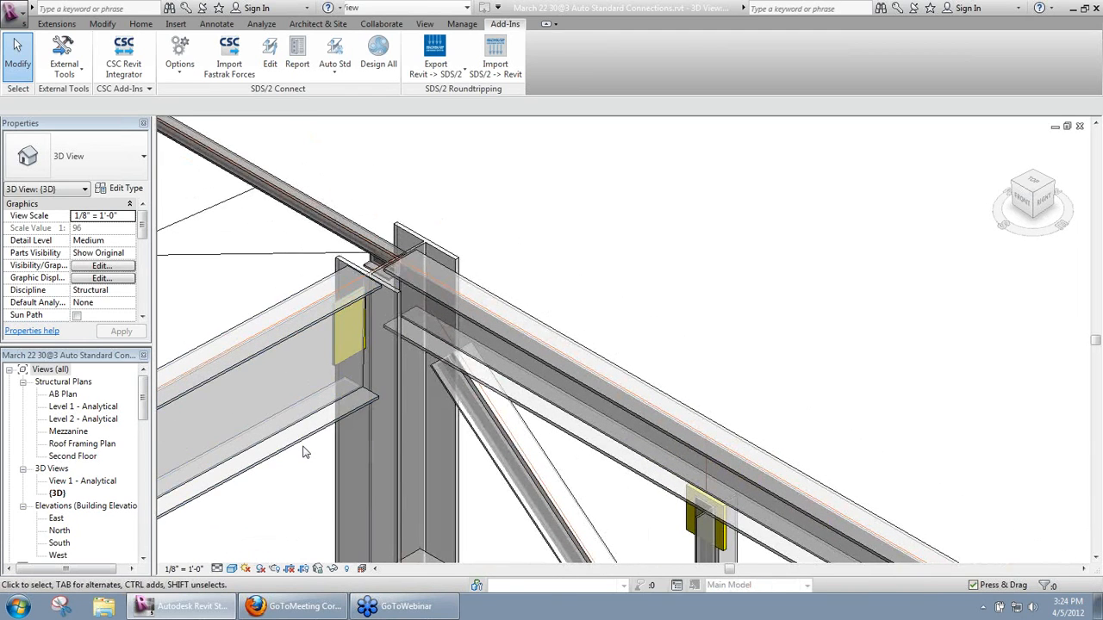
left_click(217, 569)
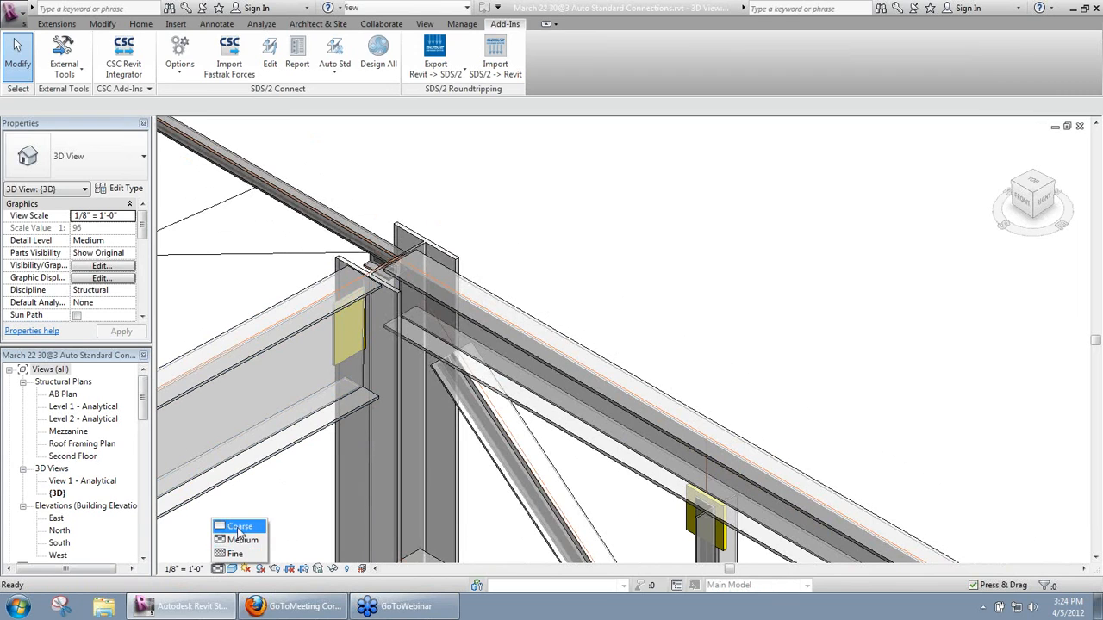
left_click(240, 527)
left_click(217, 569)
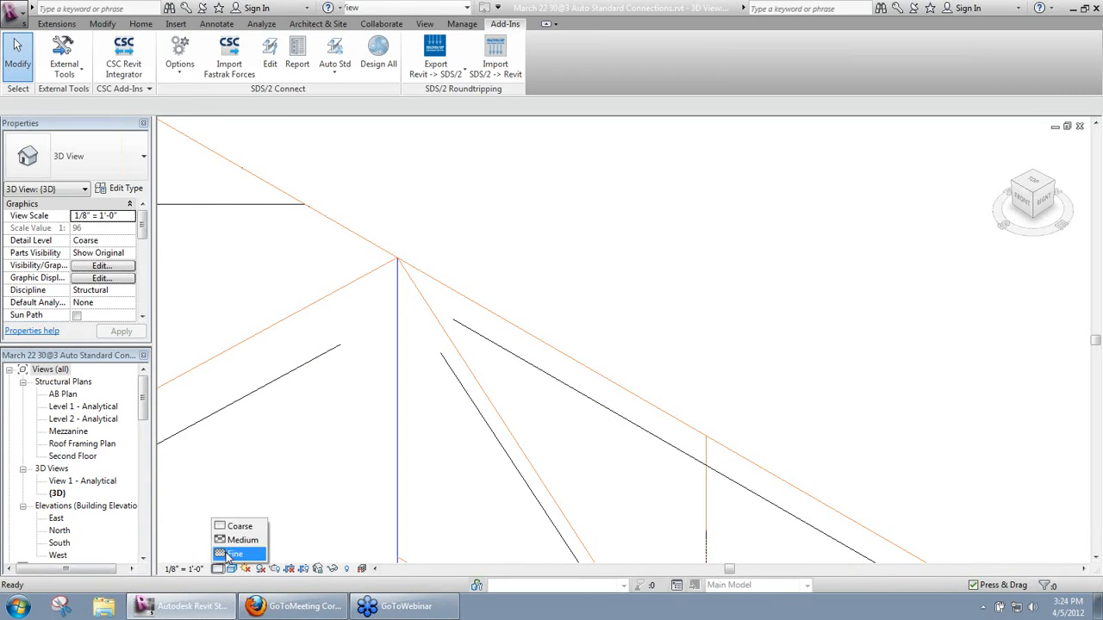
left_click(231, 555)
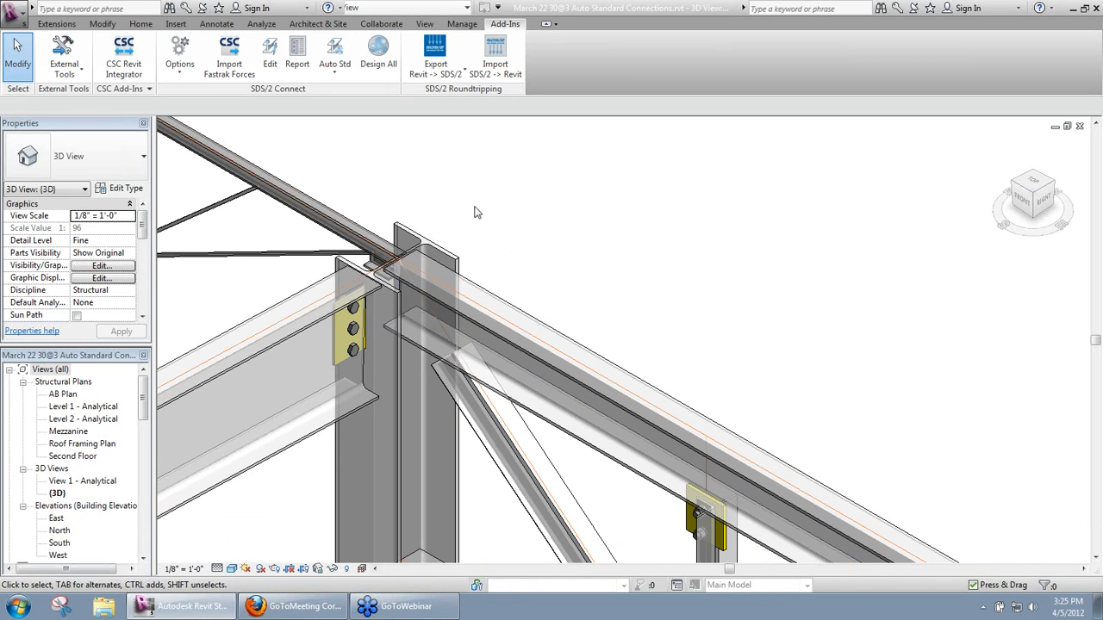
Open the connection design report for the beam end with the five-bolt shear plate framing into the column web
scroll(466, 206, "down", 2)
middle_click_drag(433, 172, 576, 189)
scroll(573, 185, "down", 2)
middle_click_drag(477, 156, 709, 271)
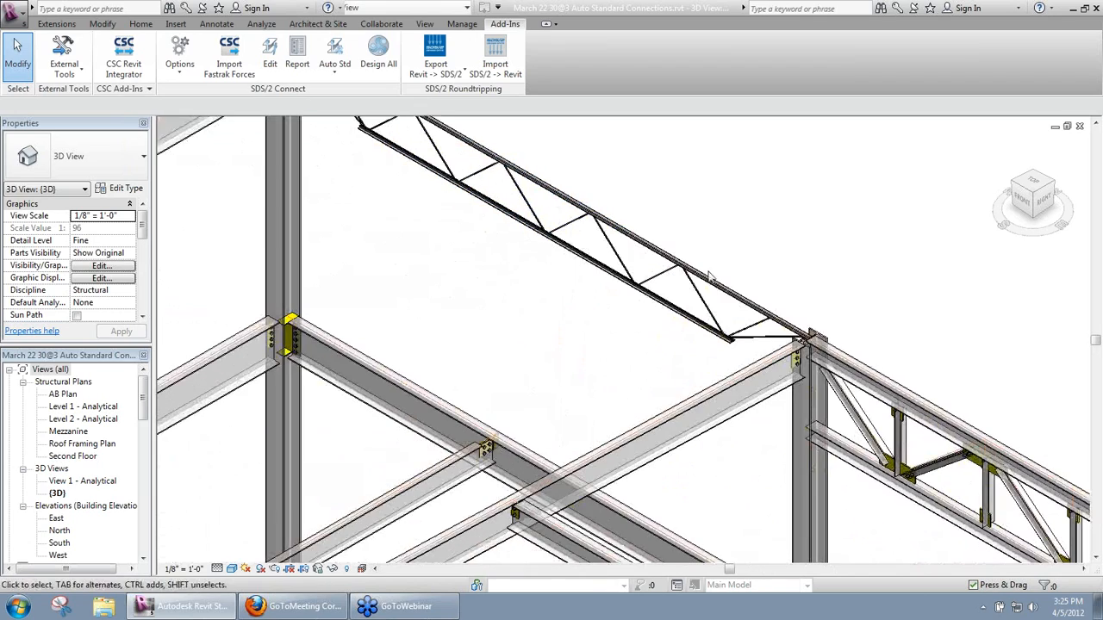
scroll(357, 332, "up", 1)
scroll(285, 352, "up", 5)
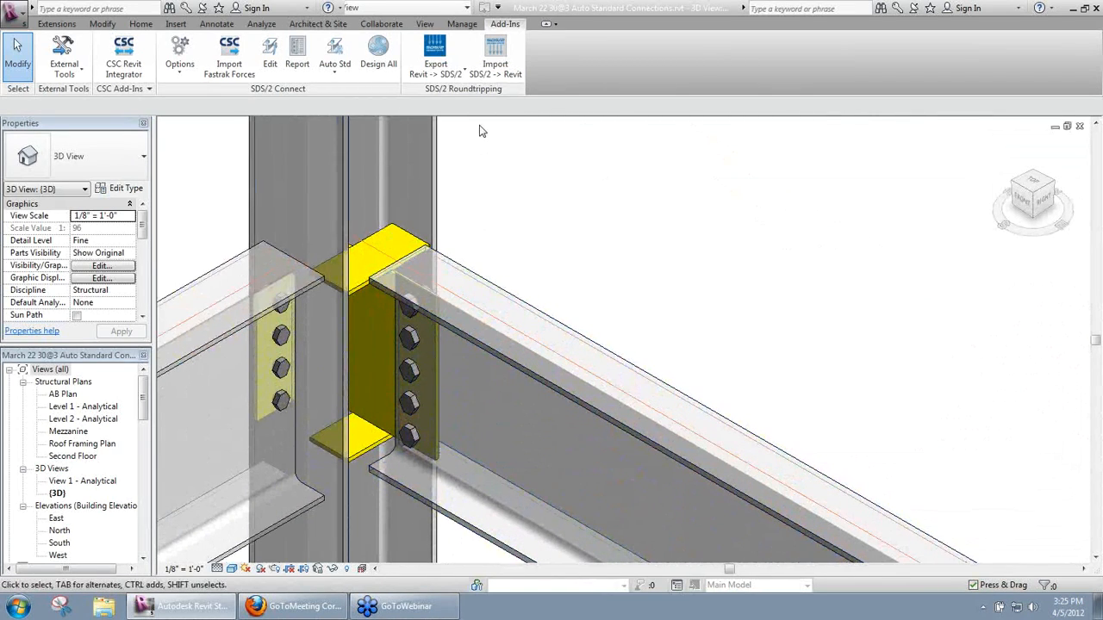
left_click(296, 53)
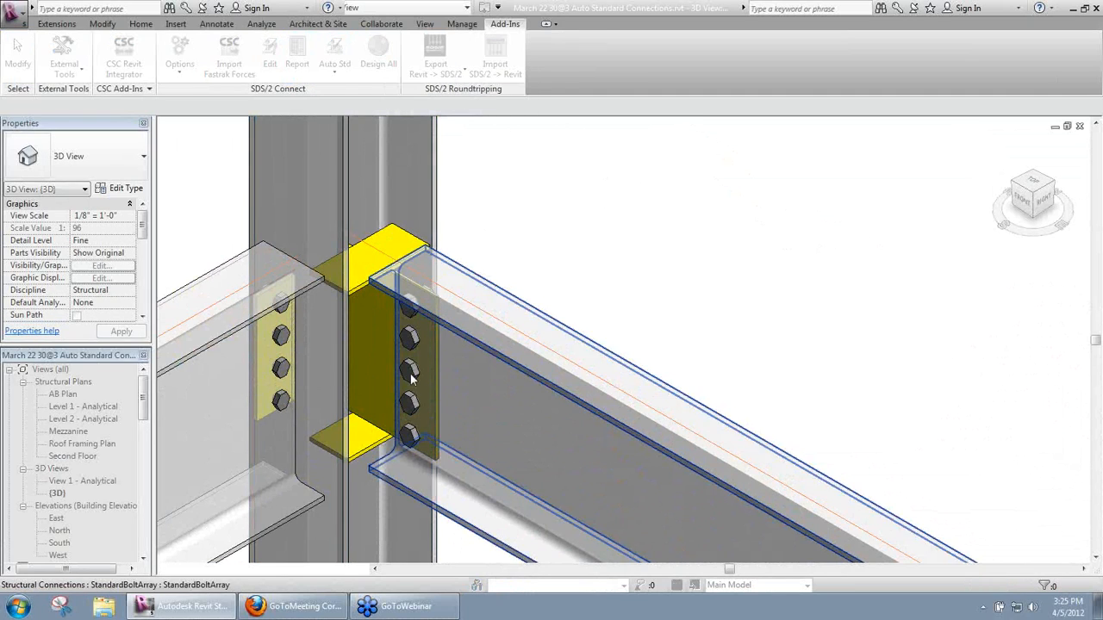
left_click(412, 344)
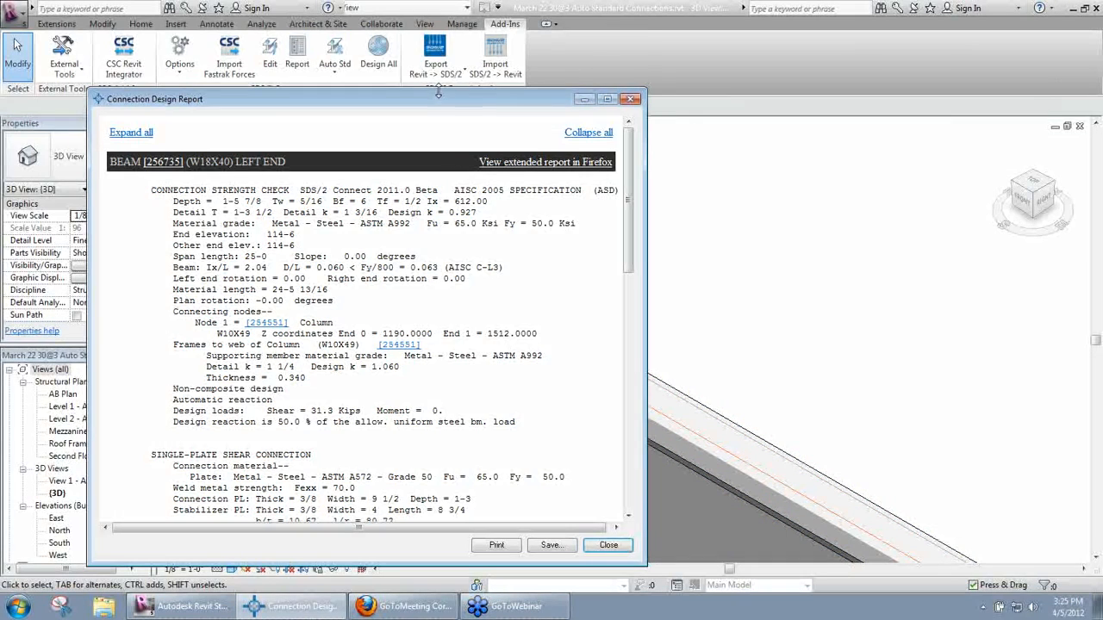
Enlarge the connection design report and review its single-plate shear connection data and allowable strength table
left_click_drag(439, 92, 438, 2)
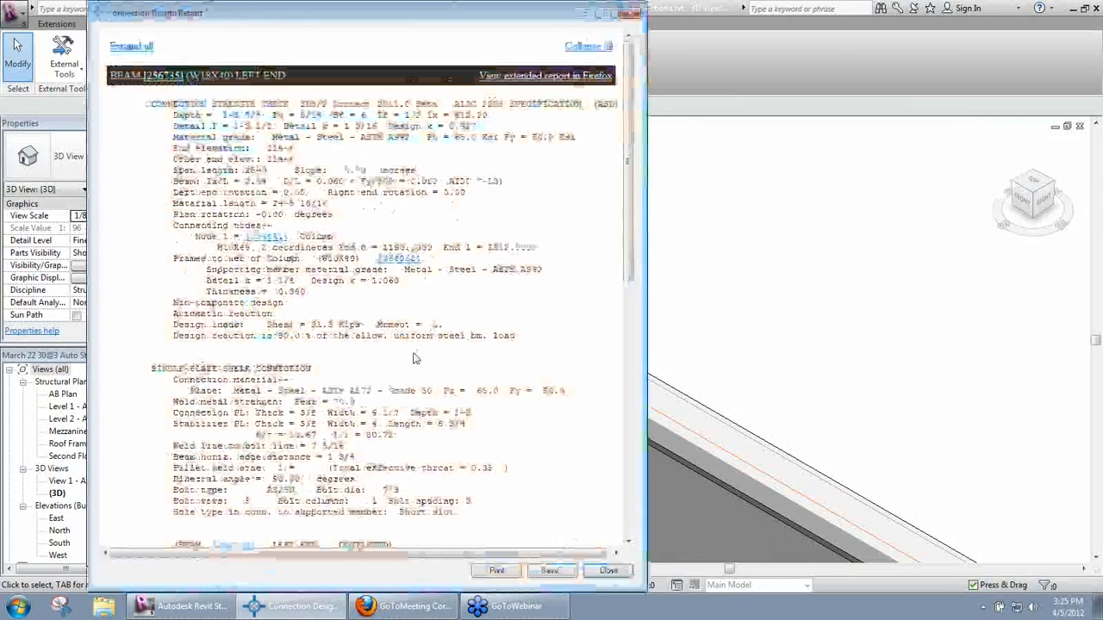
left_click_drag(626, 94, 628, 280)
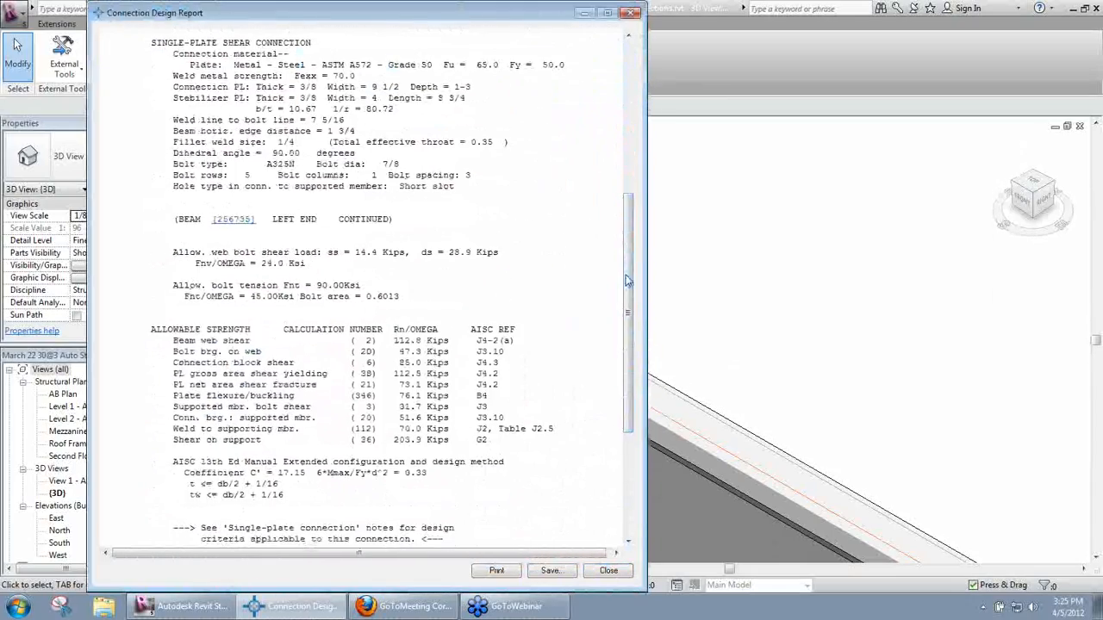
left_click_drag(629, 374, 624, 209)
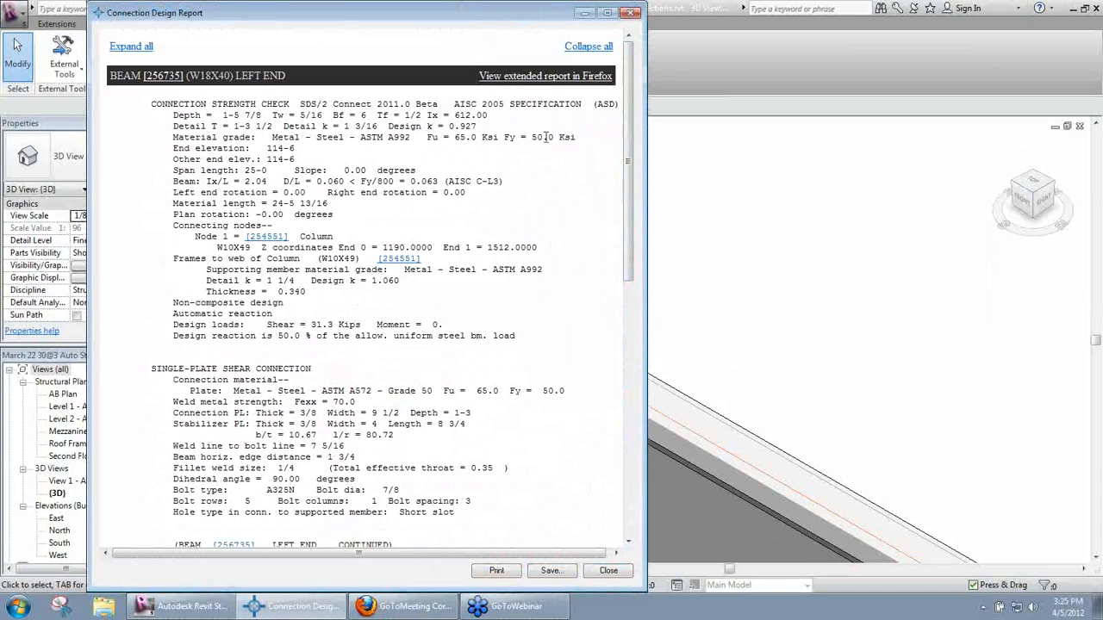
Examine the extended report's detailed calculations in Firefox, from beam web shear to plate net area shear fracture, and return to Revit
left_click(549, 79)
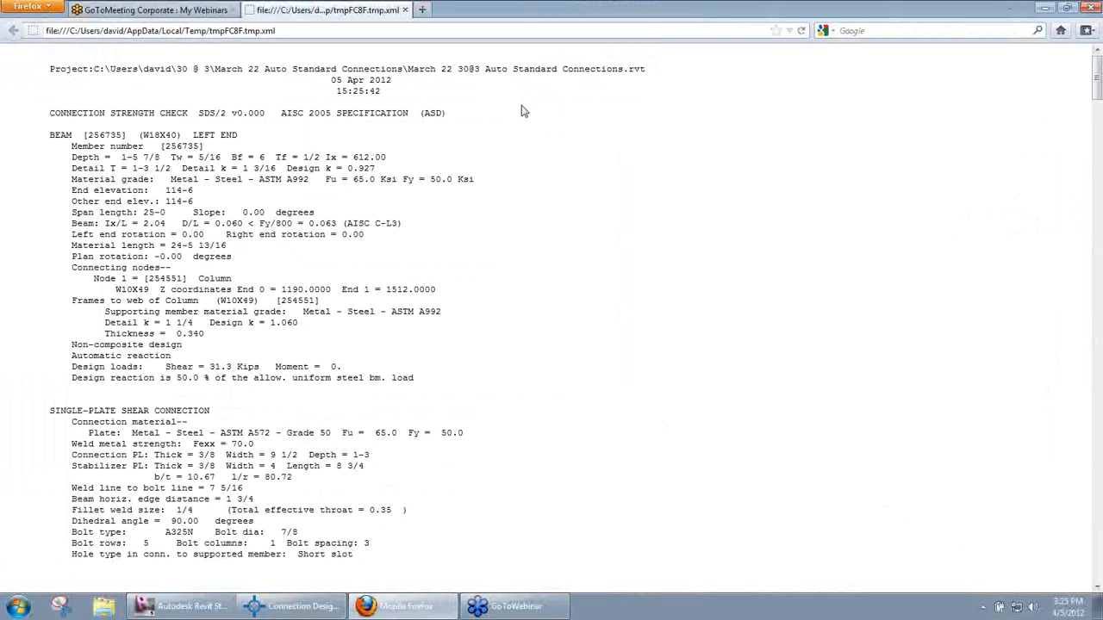
scroll(340, 191, "down", 15)
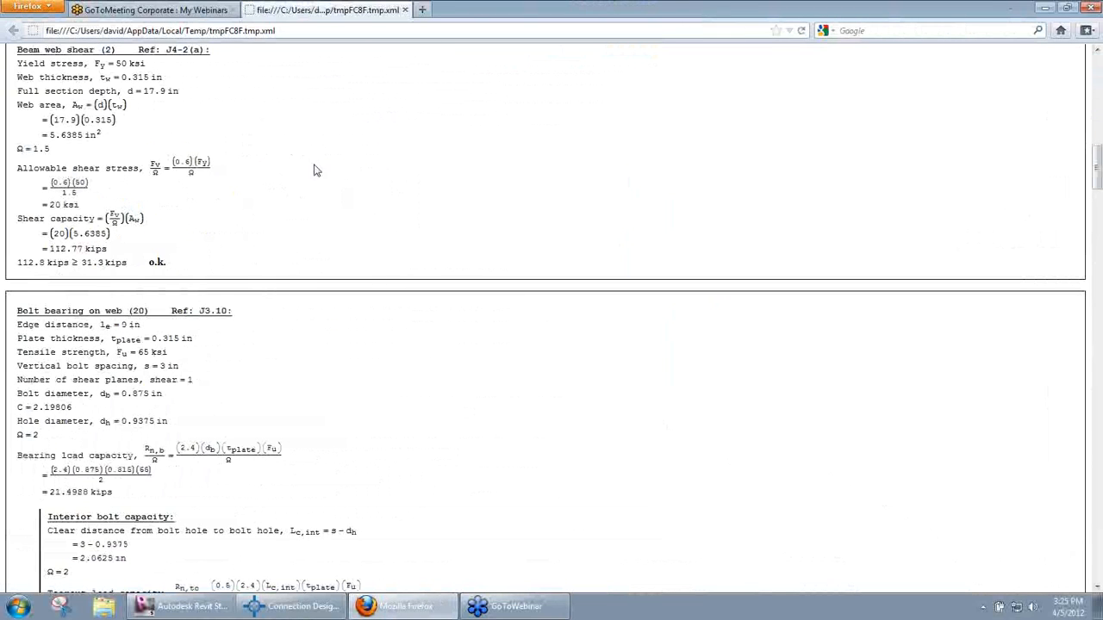
scroll(98, 300, "down", 5)
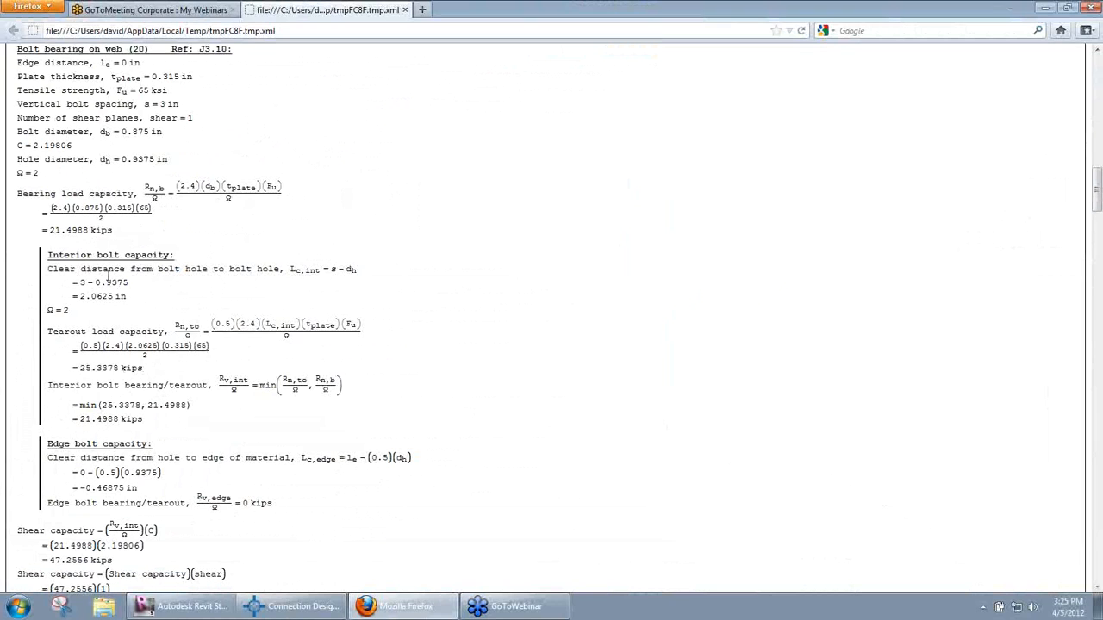
scroll(107, 282, "down", 5)
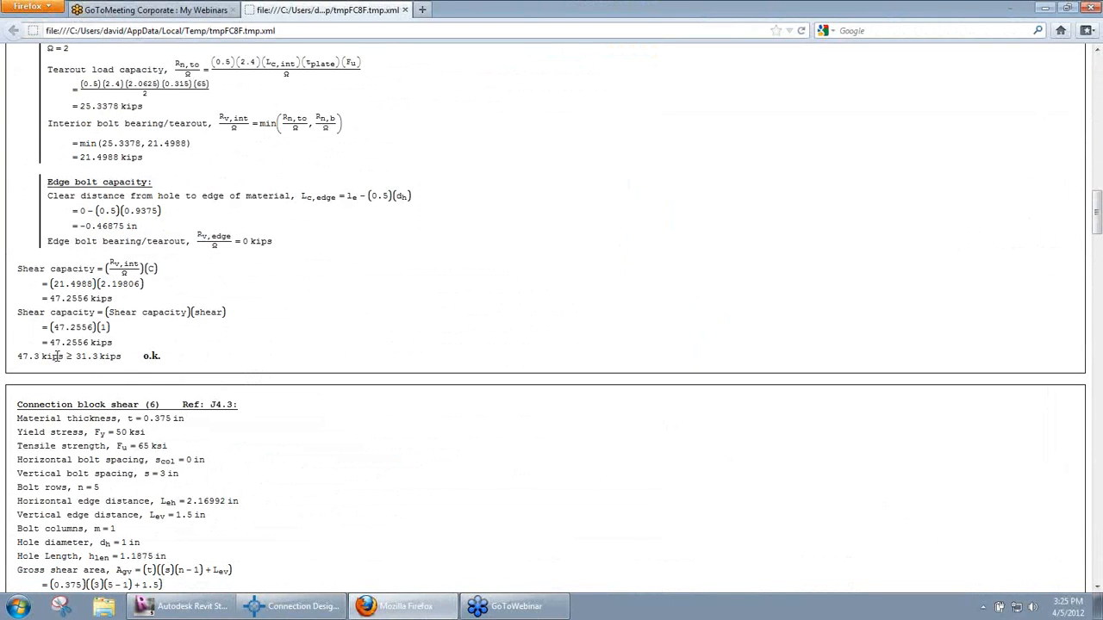
scroll(55, 360, "down", 15)
scroll(55, 360, "down", 5)
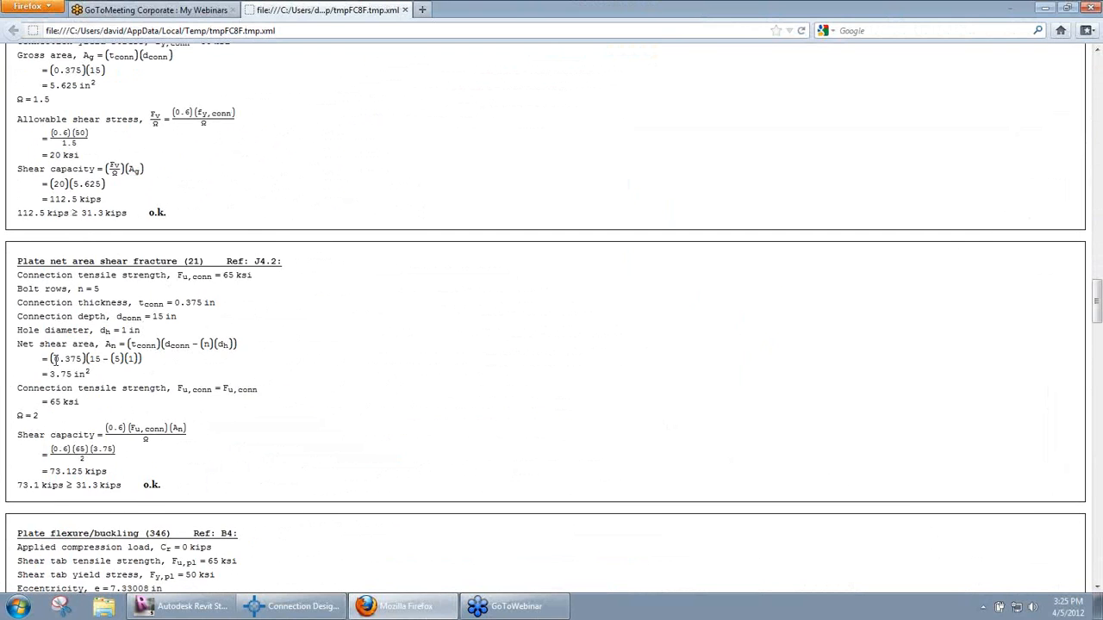
scroll(55, 360, "up", 10)
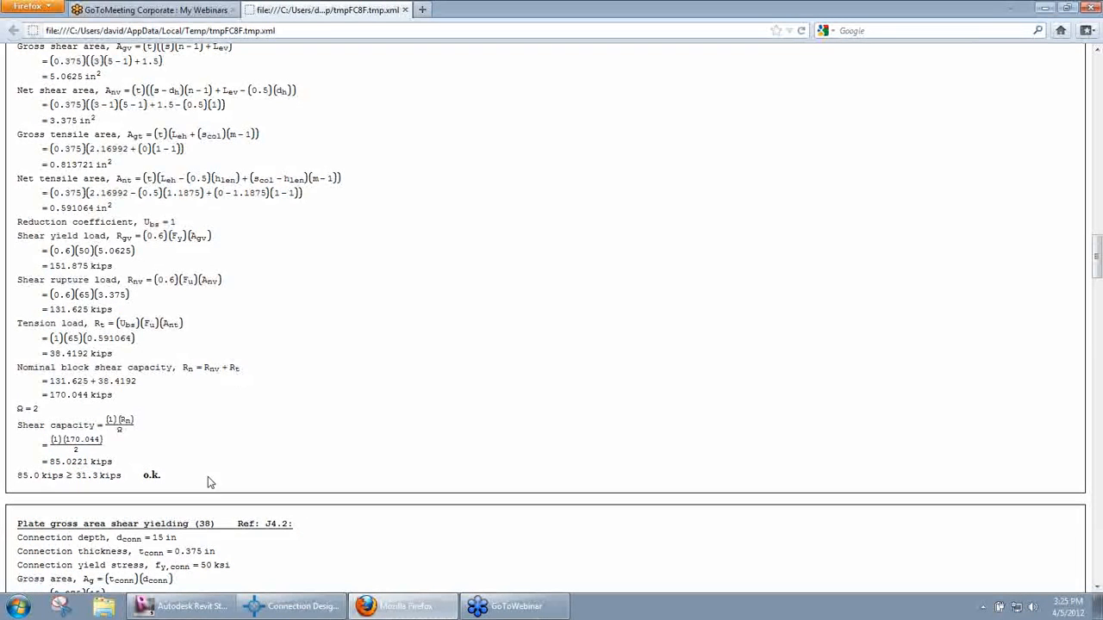
left_click(193, 606)
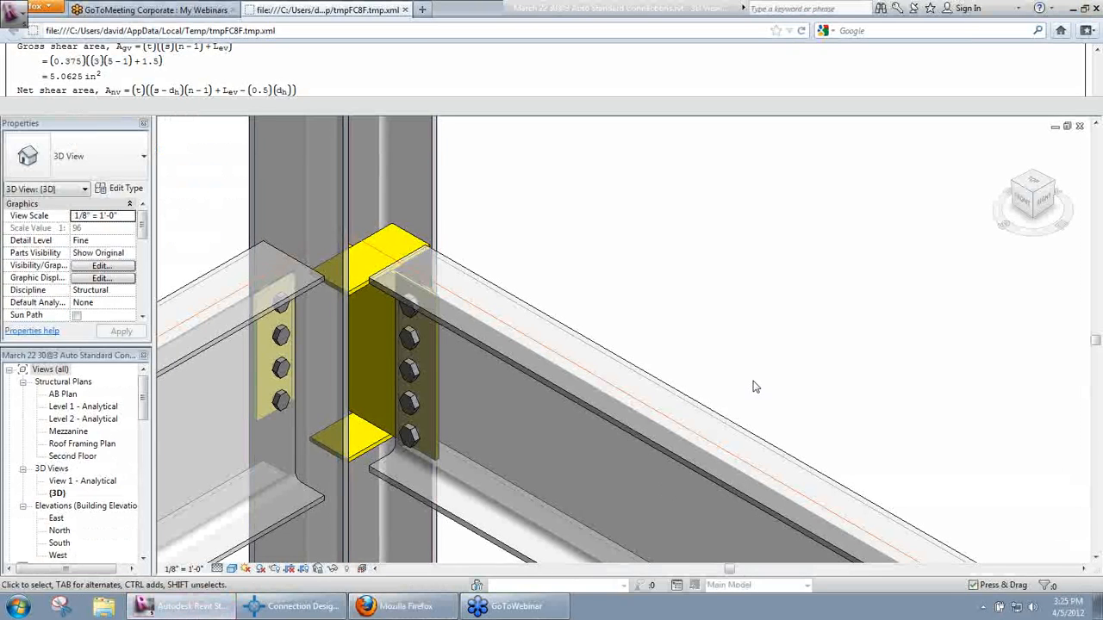
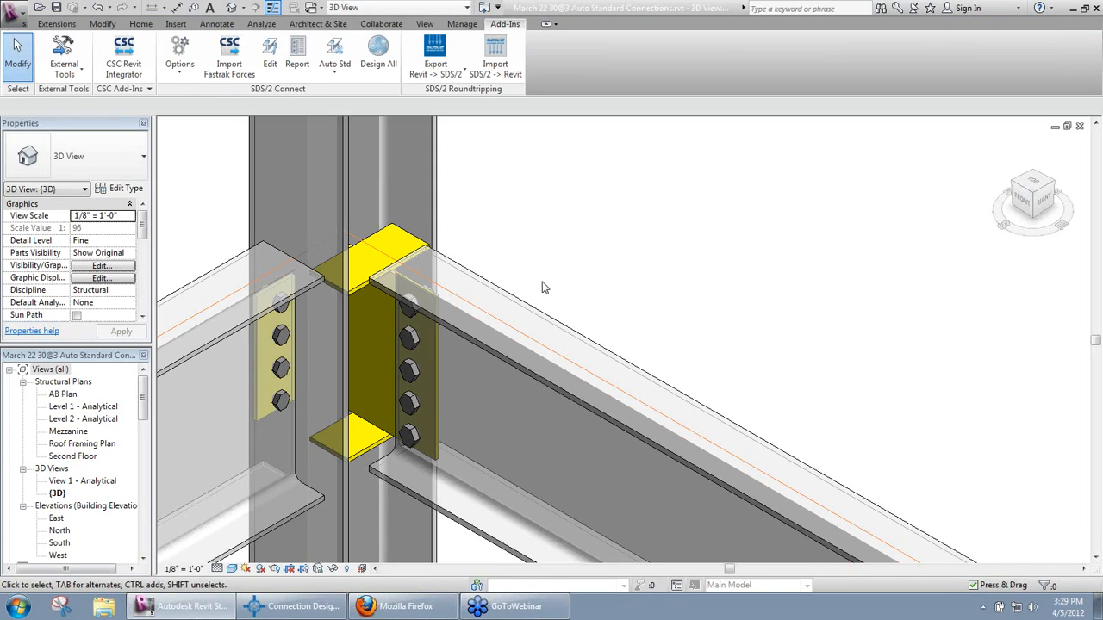
Open the beam connection with the five-bolt shear plate for editing and set its tension load to 10 kips
key("e")
key("d")
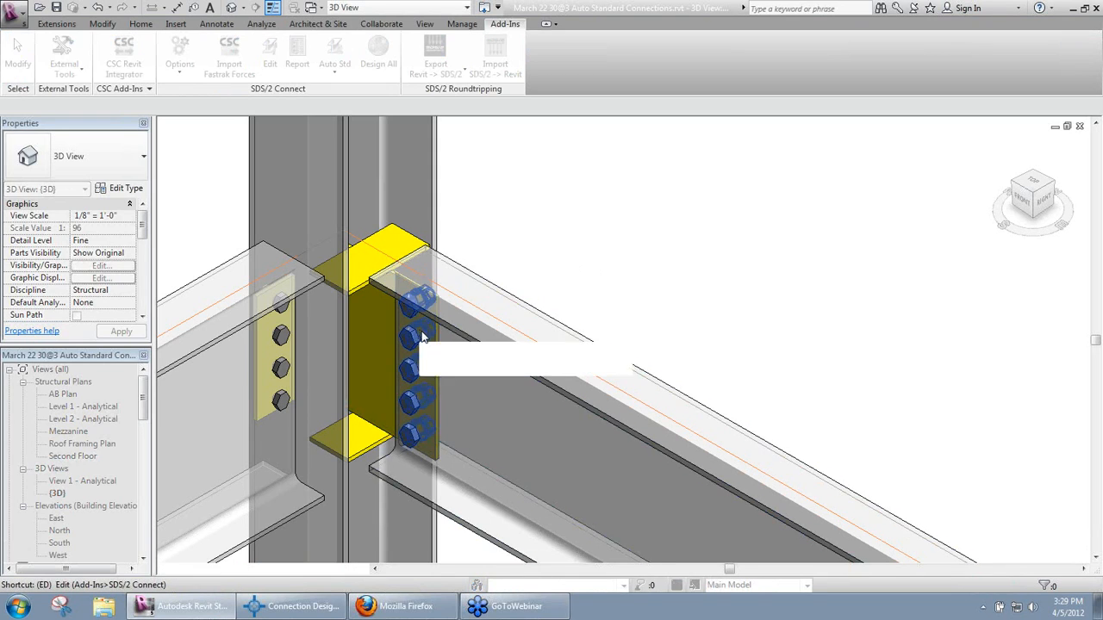
left_click(409, 339)
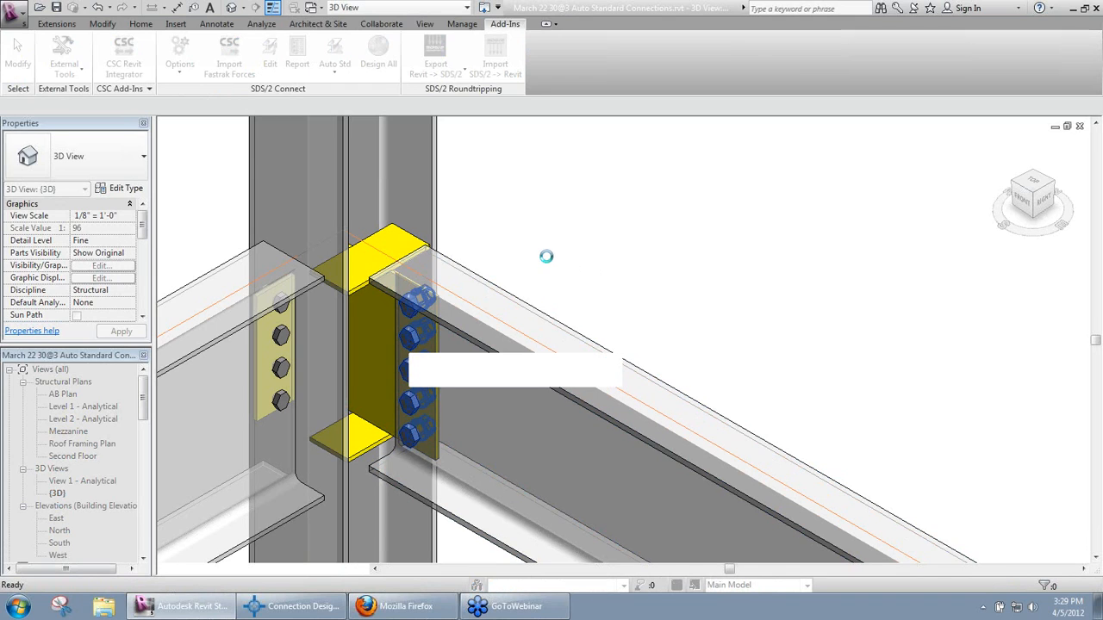
left_click(580, 376)
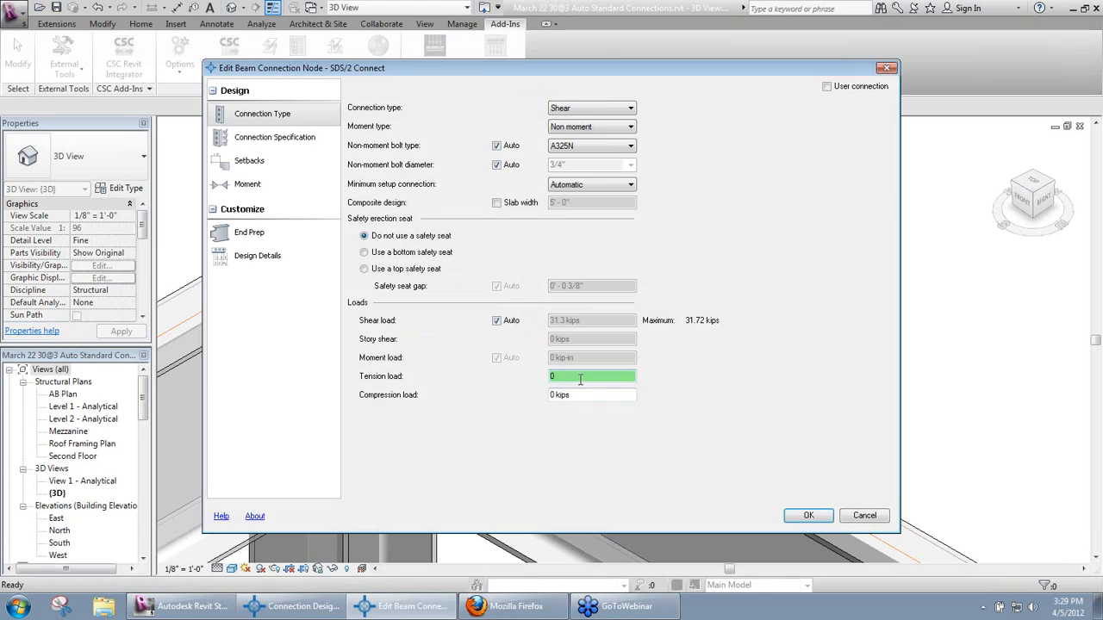
double_click(582, 377)
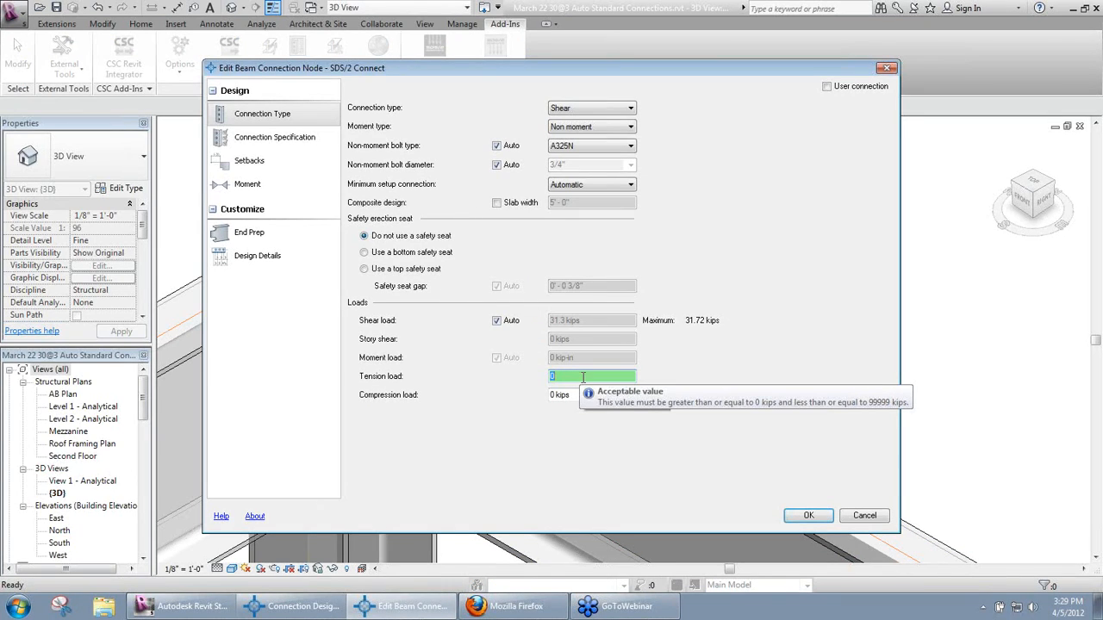
type("10")
key("Tab")
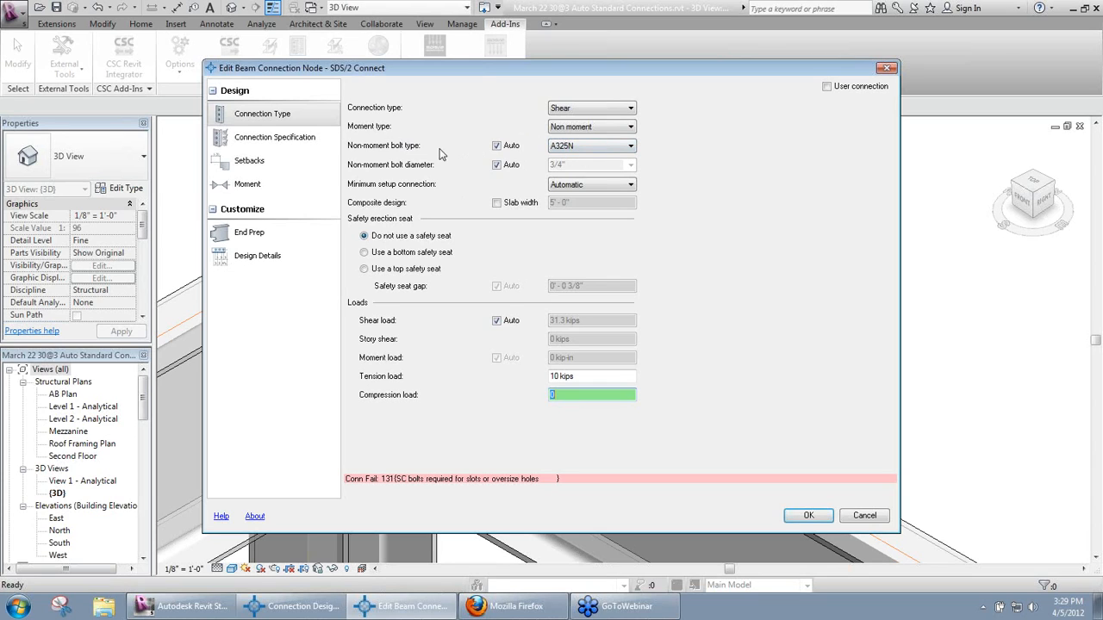
Set the non-moment bolt type to A325SC and the shear load to 15 kips, and apply the connection changes
left_click(583, 148)
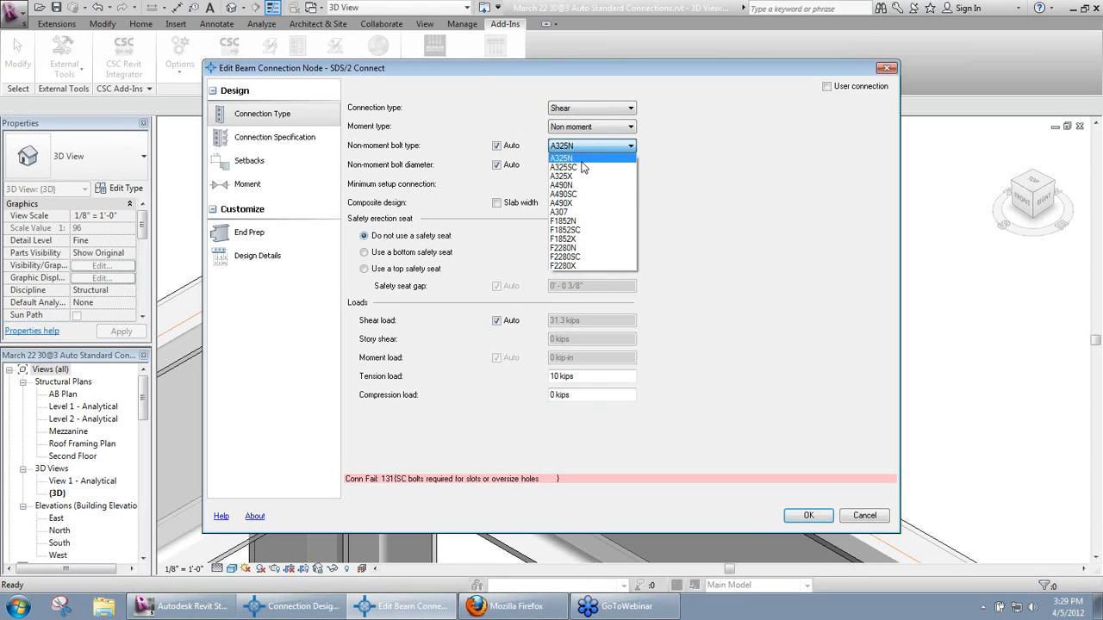
left_click(585, 167)
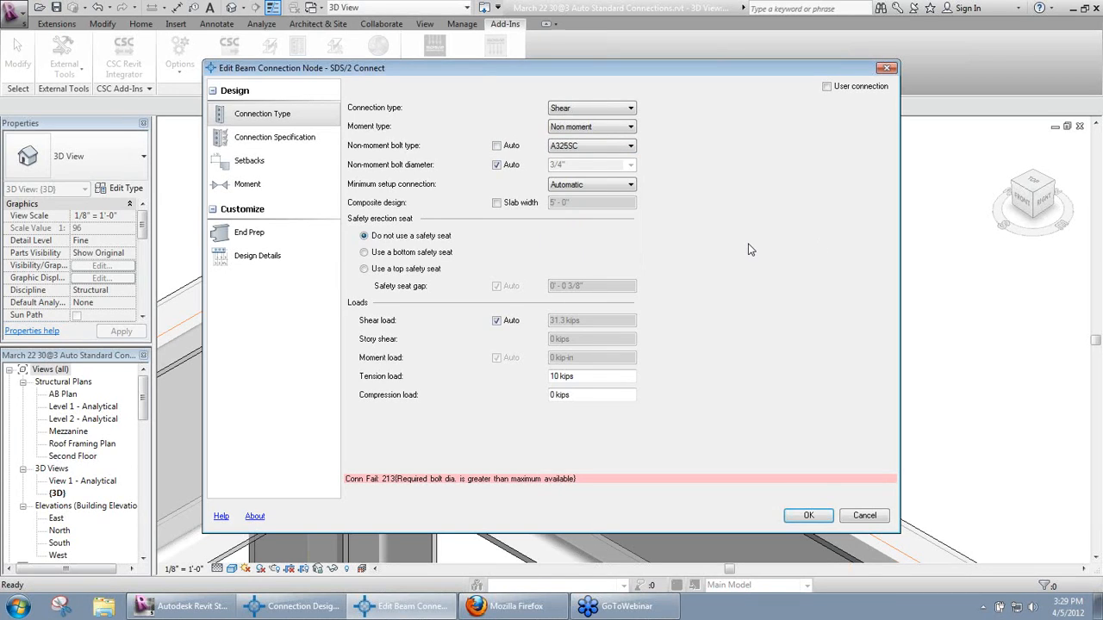
left_click(497, 321)
left_click(595, 321)
double_click(595, 321)
type("15")
key("Tab")
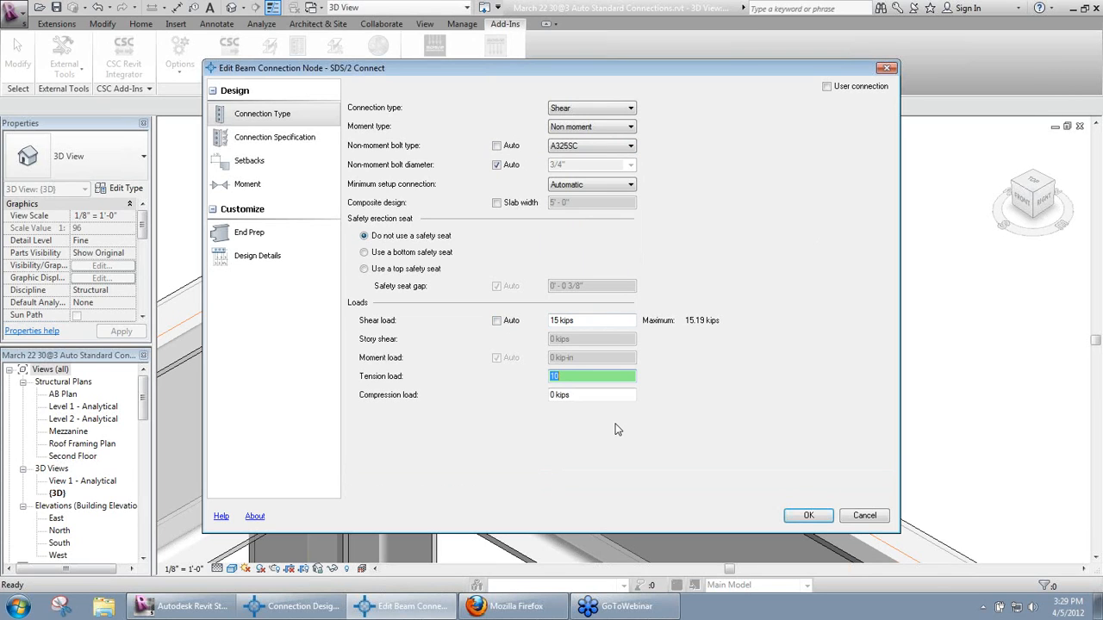
key("Return")
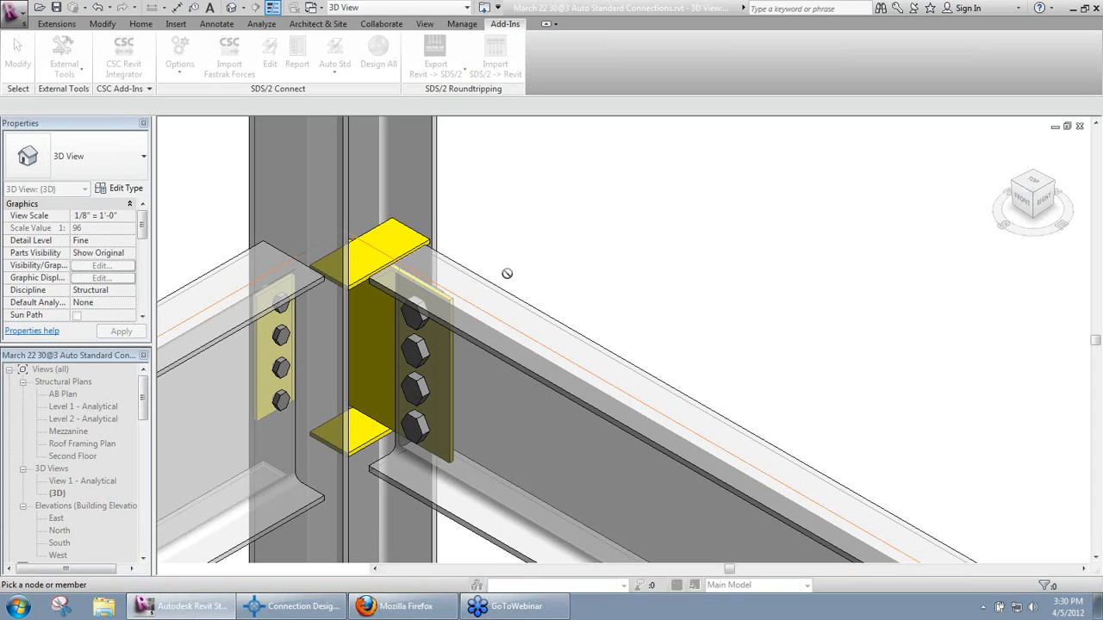
key("Escape")
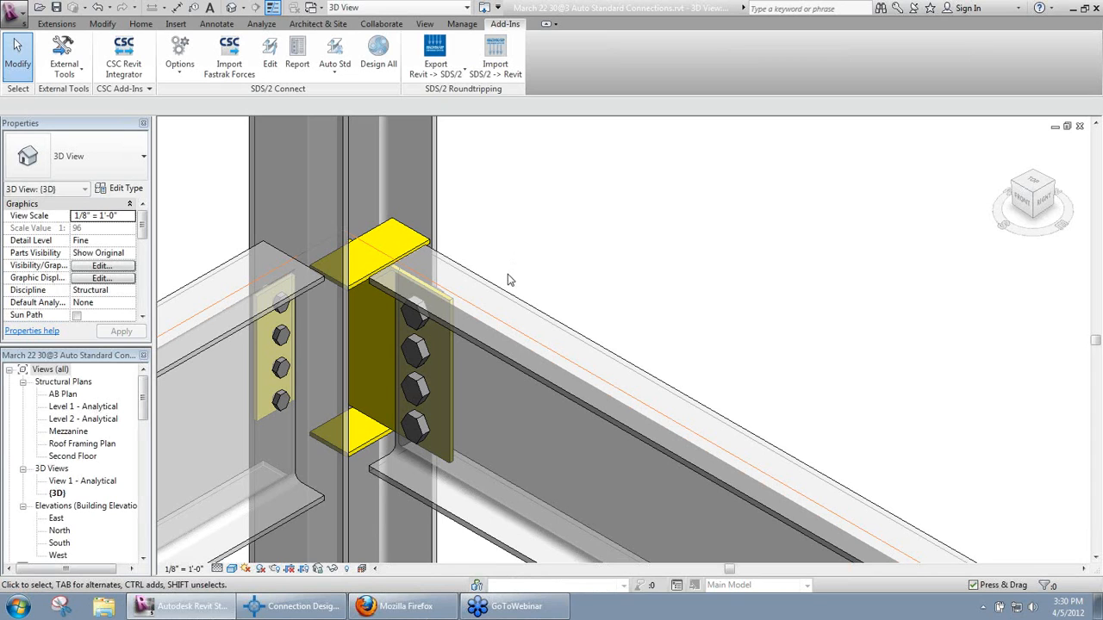
Review the design loads, bolt data and allowable strengths in the design report for the revised beam connection, and close the report
left_click(378, 65)
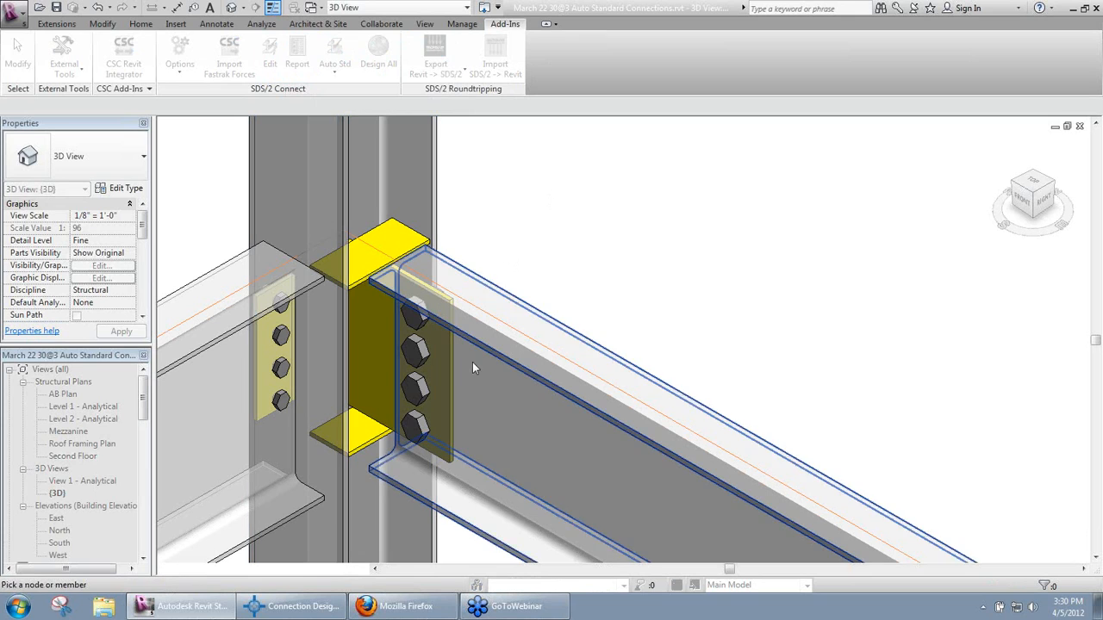
left_click(421, 388)
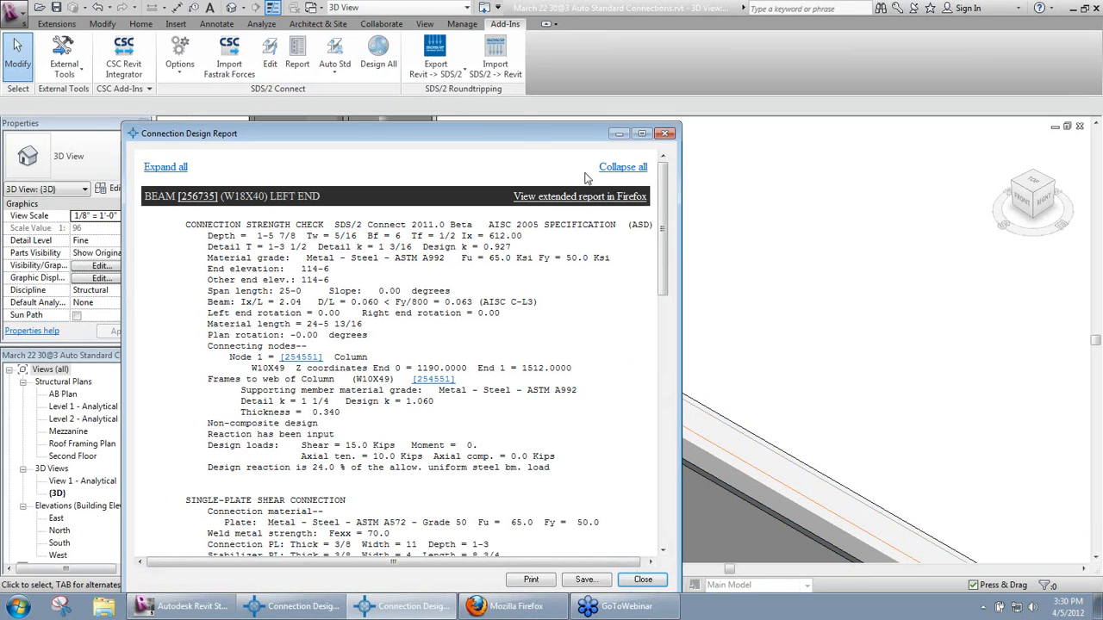
double_click(520, 124)
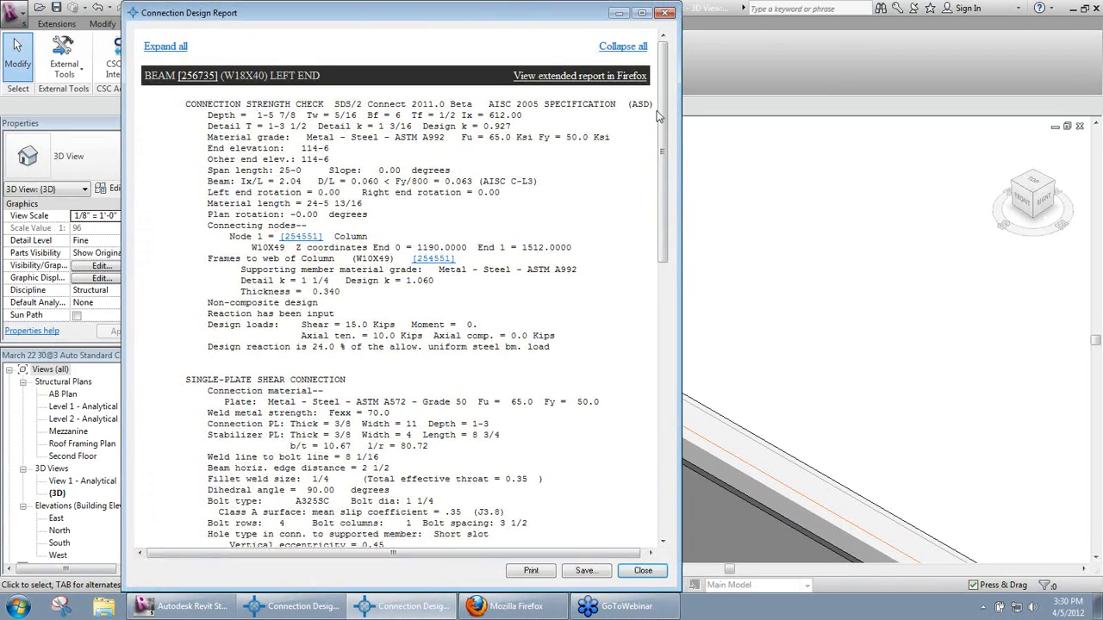
left_click_drag(659, 110, 652, 281)
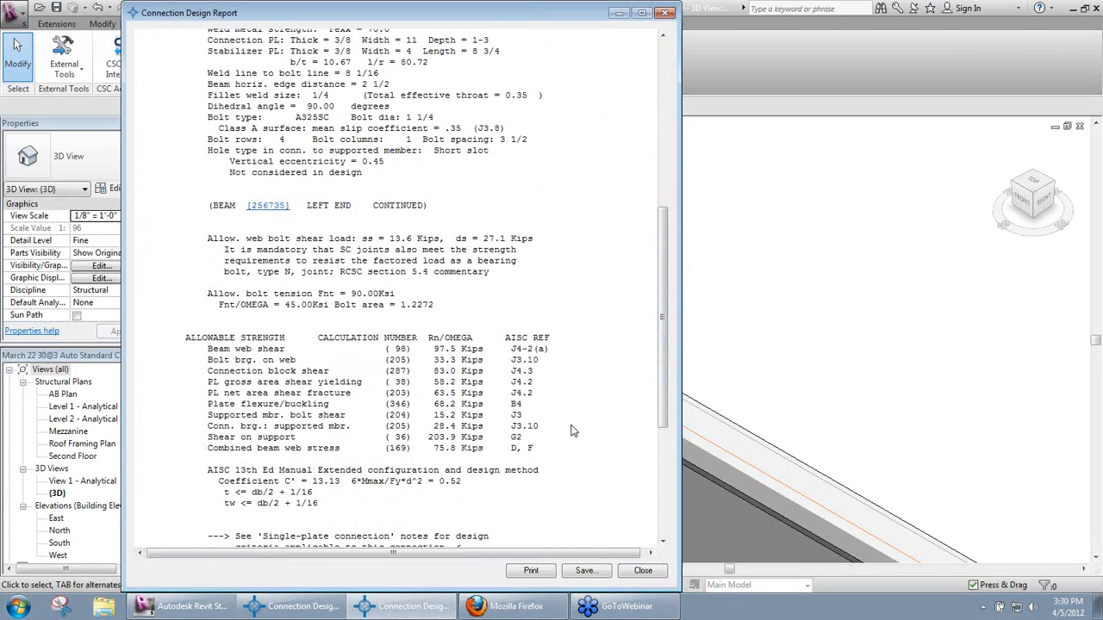
mouse_move(664, 302)
left_mouse_down()
mouse_move(662, 384)
mouse_move(666, 286)
left_mouse_up()
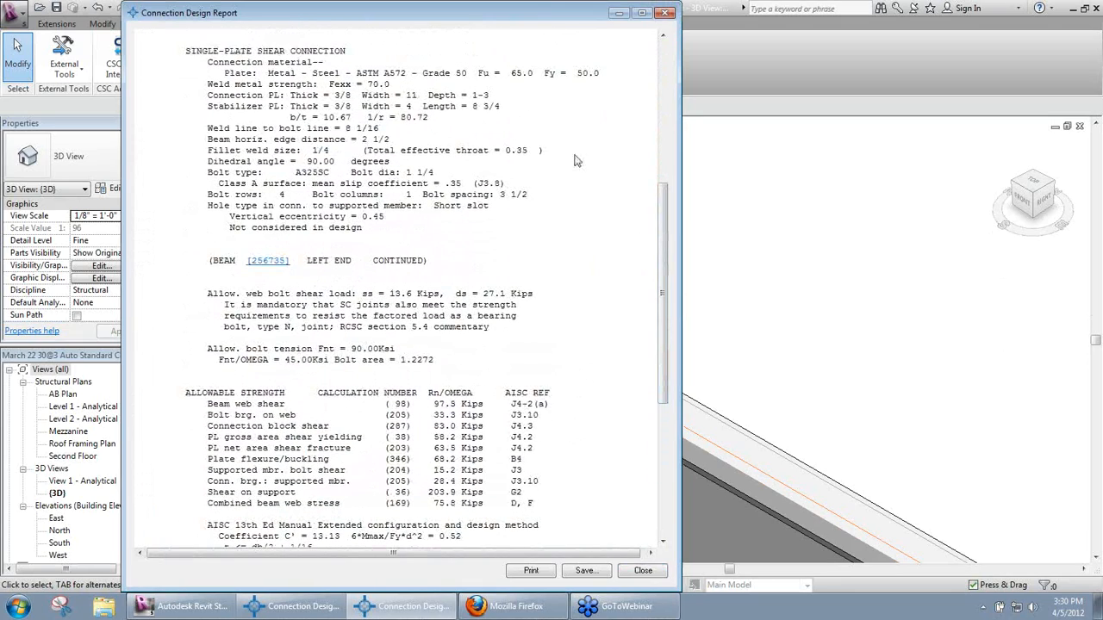
left_click(665, 13)
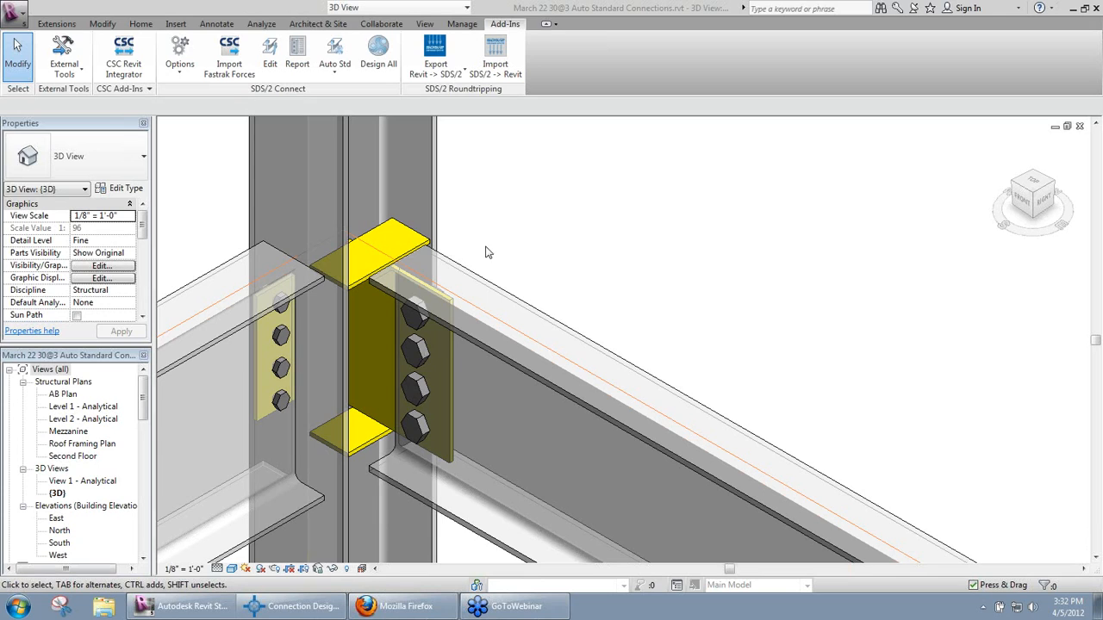
Review the stability plate and shear tab design details of the revised beam connection, and leave connection editing without changes
key("e")
key("d")
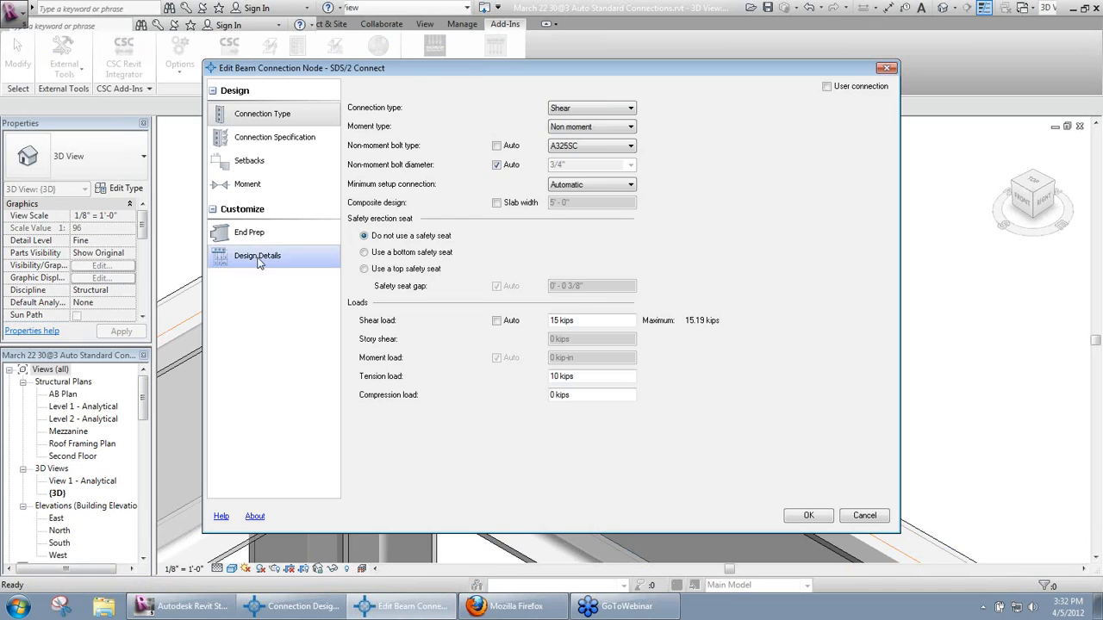
left_click(258, 260)
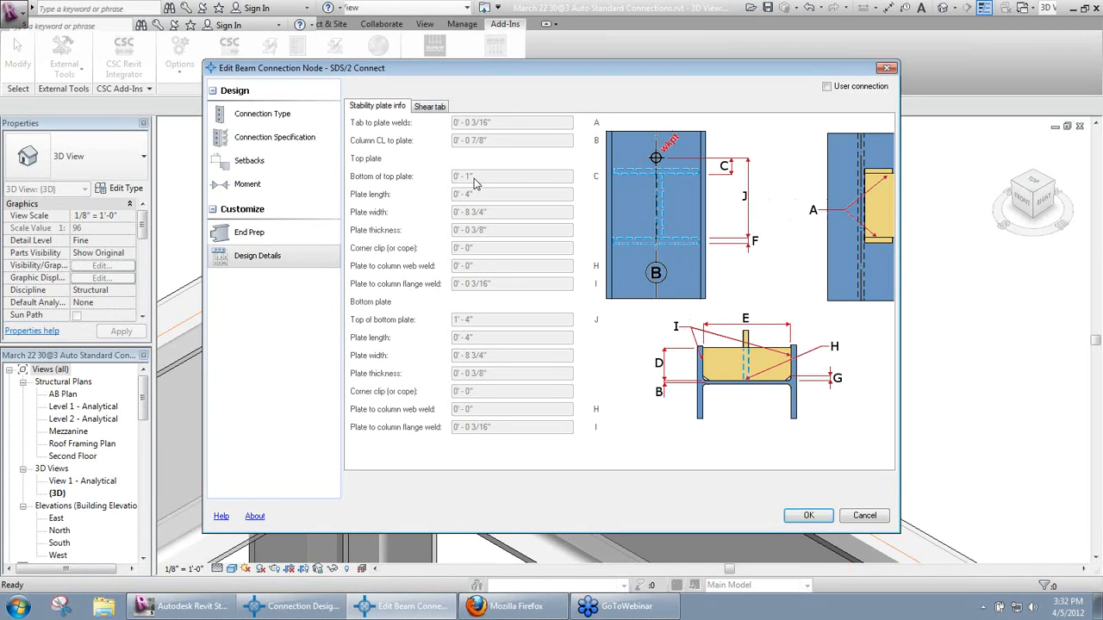
left_click(430, 109)
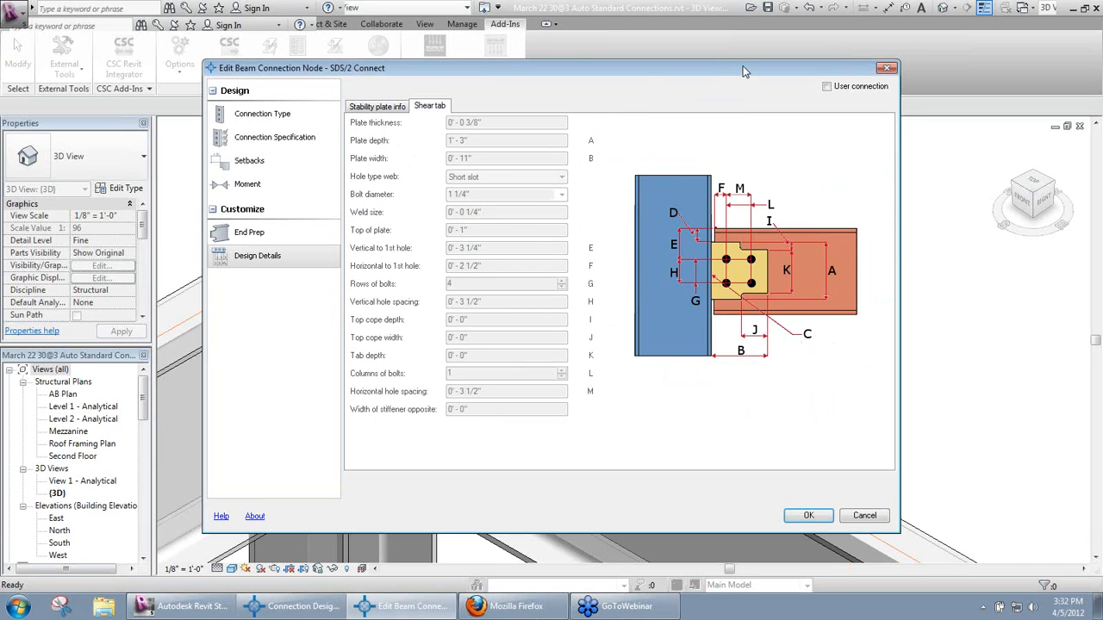
left_click_drag(742, 65, 640, 62)
left_click(783, 66)
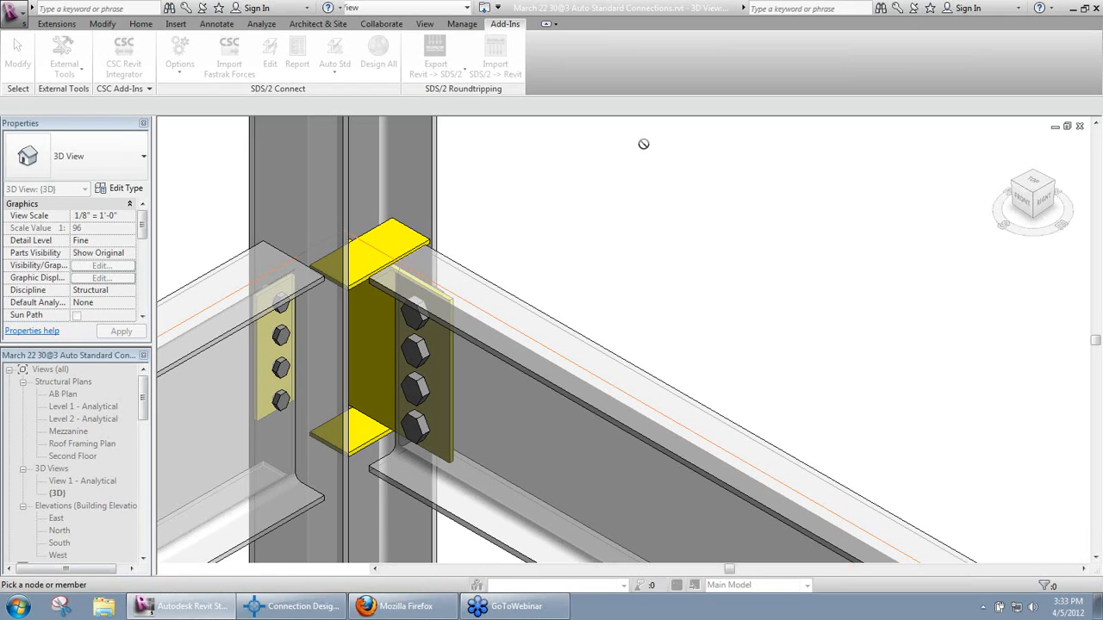
key("Escape")
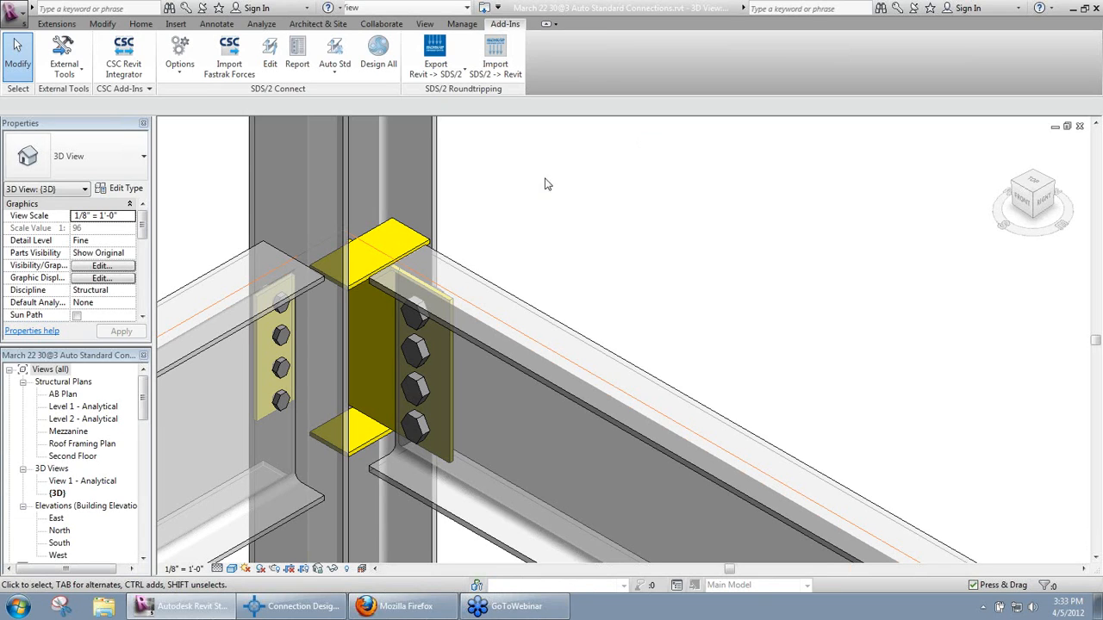
Examine the truss between the columns at roof level and its gusset plate connections in the 3D view
middle_click_drag(564, 192, 309, 126)
scroll(319, 131, "down", 4)
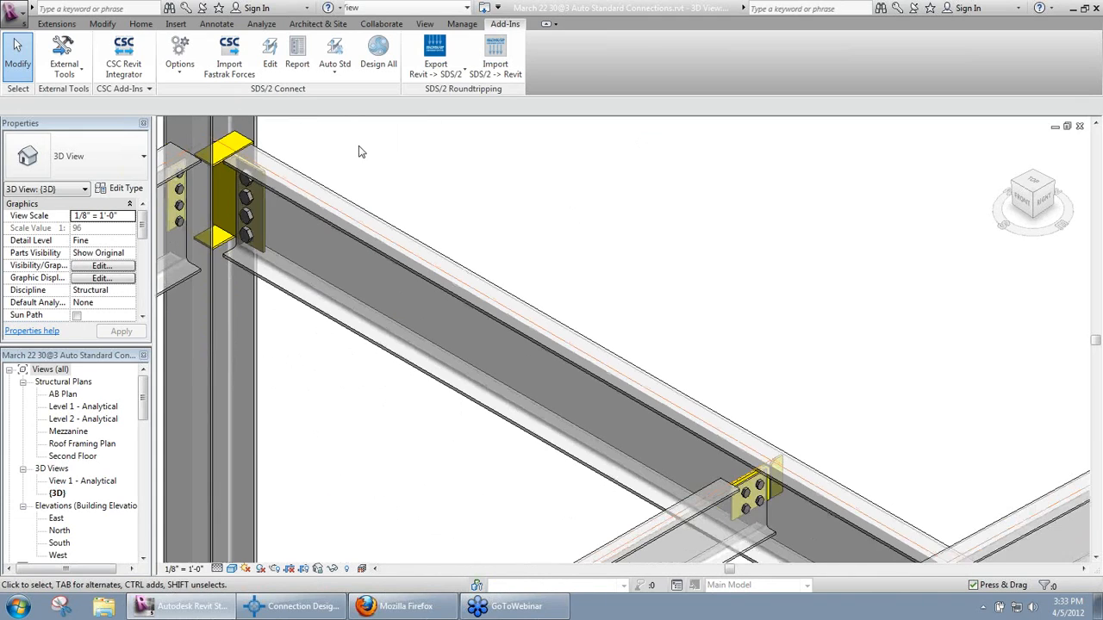
middle_click_drag(337, 192, 330, 191)
middle_click_drag(450, 229, 337, 173)
scroll(337, 172, "down", 1)
middle_click_drag(443, 236, 279, 190)
scroll(279, 190, "down", 2)
middle_click_drag(466, 202, 314, 213)
middle_click_drag(571, 239, 305, 244)
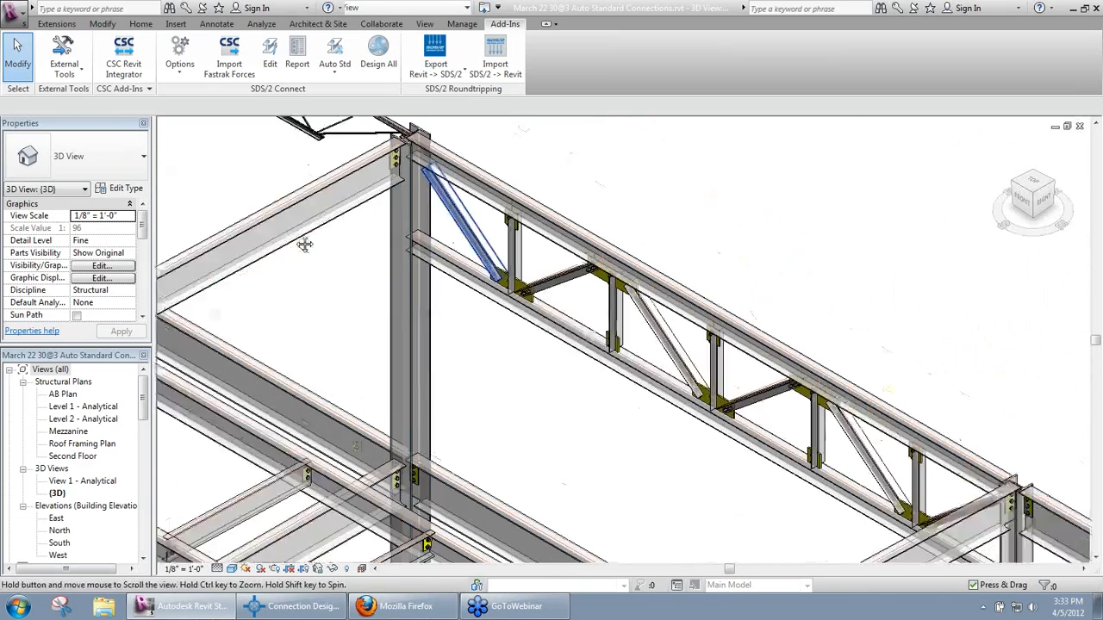
scroll(355, 328, "up", 4)
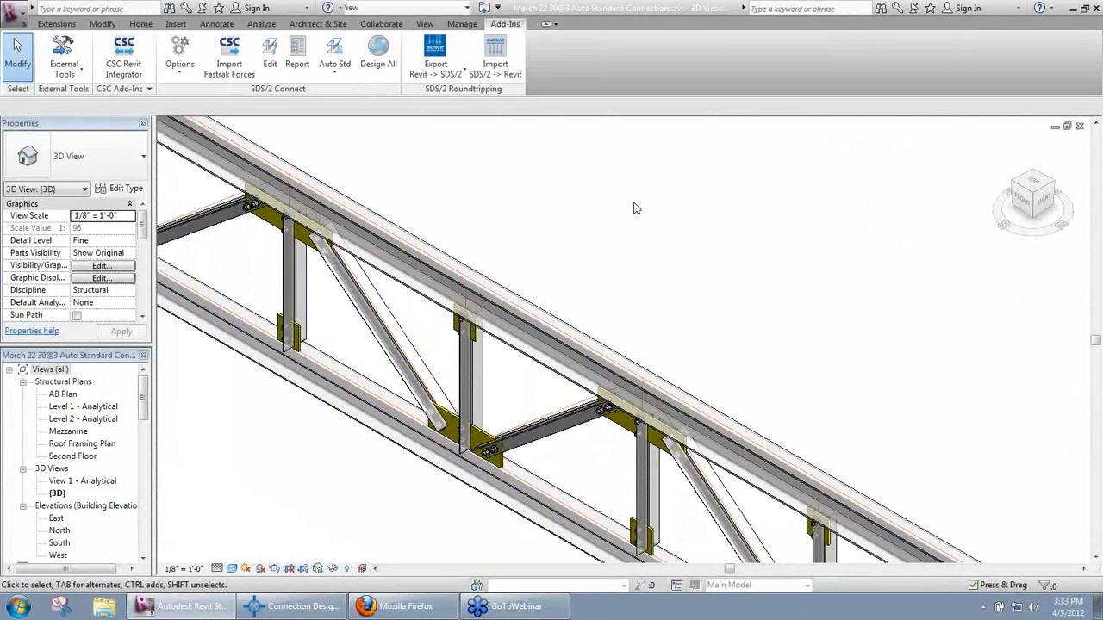
scroll(581, 225, "down", 2)
middle_click_drag(581, 226, 488, 295)
scroll(407, 211, "down", 1)
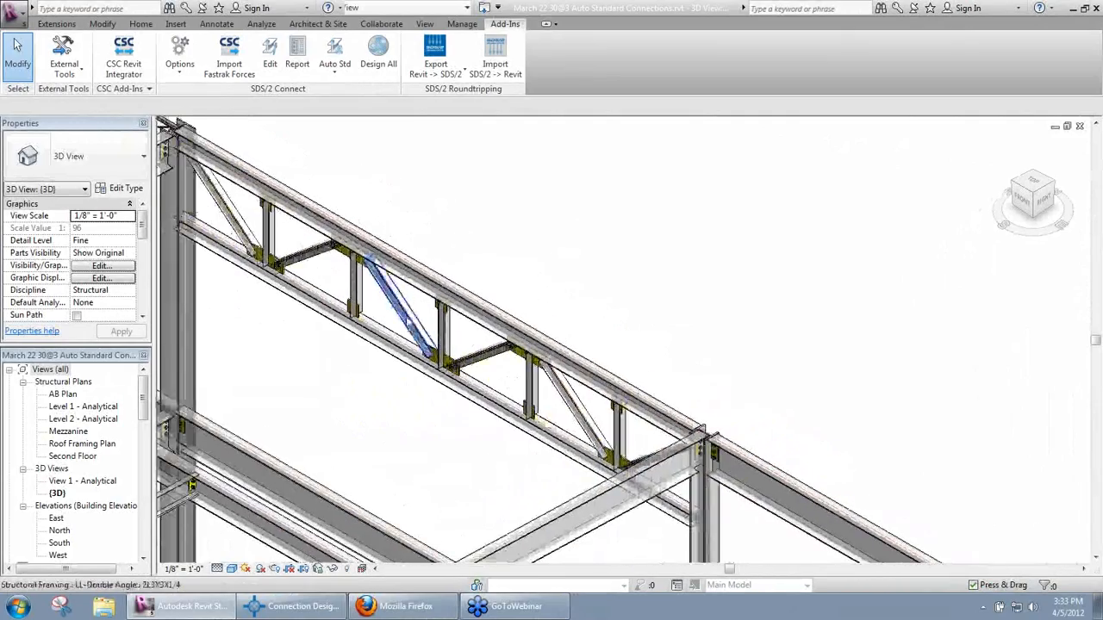
Inspect the truss web members and chords from the front, checking the bottom chord beam by selecting and releasing it
scroll(416, 360, "up", 3)
left_click(477, 389)
middle_click_drag(477, 389, 448, 418, "shift")
left_click(466, 437)
scroll(466, 438, "down", 2)
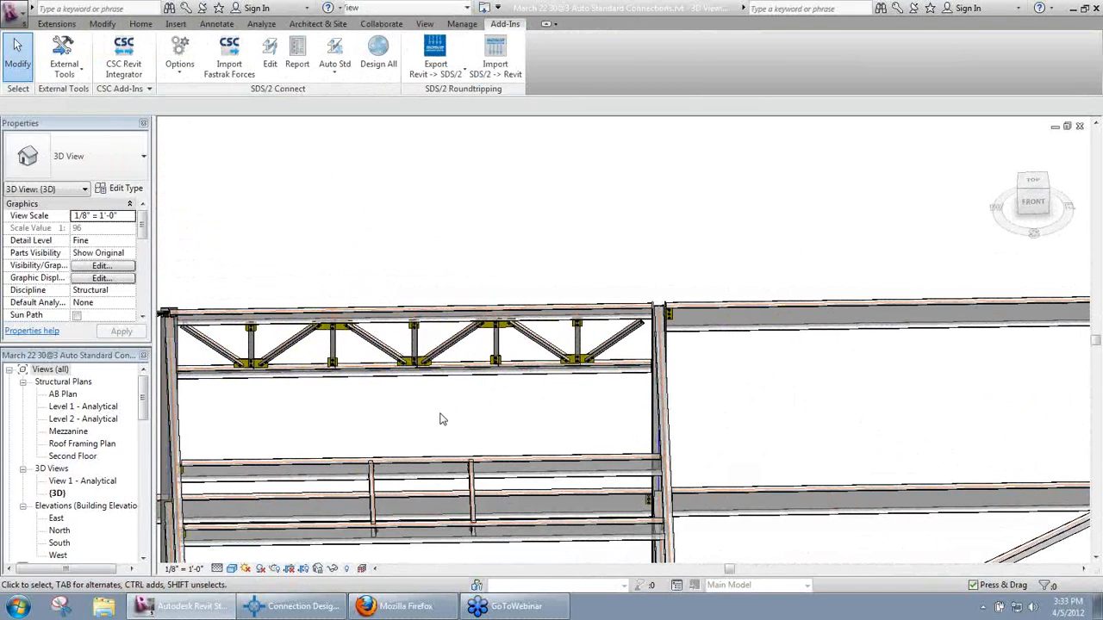
left_click(401, 377)
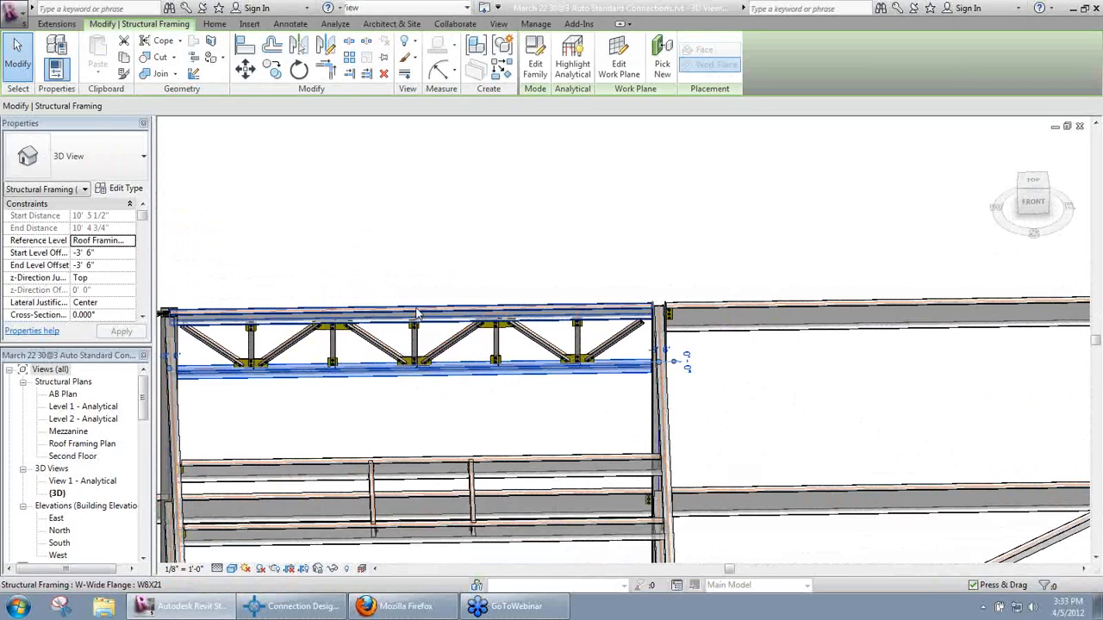
left_click(418, 259)
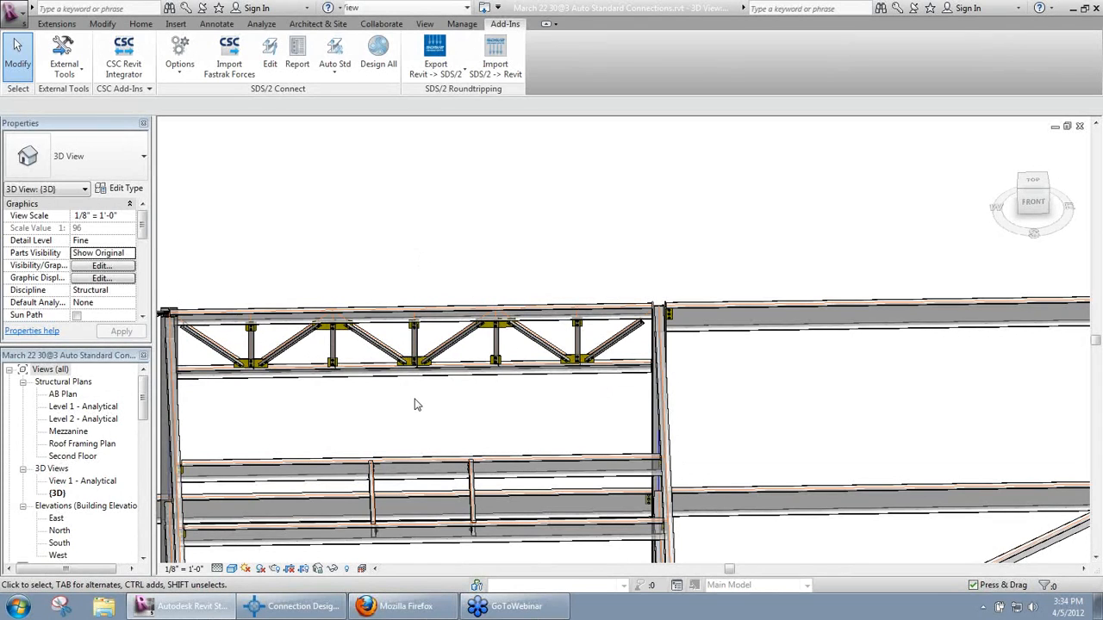
scroll(414, 465, "up", 4)
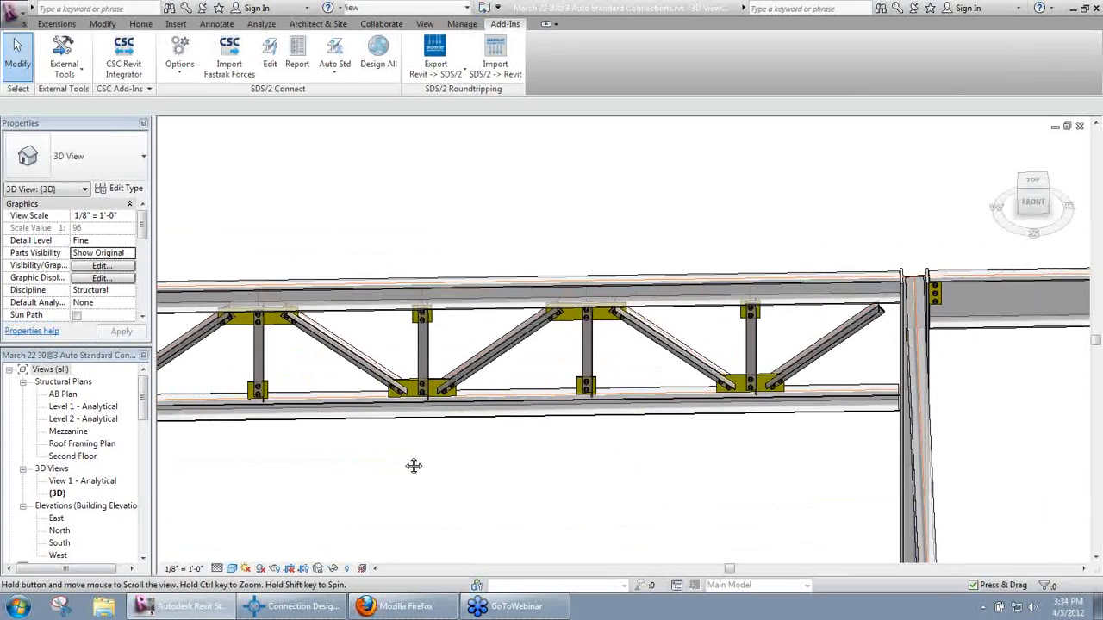